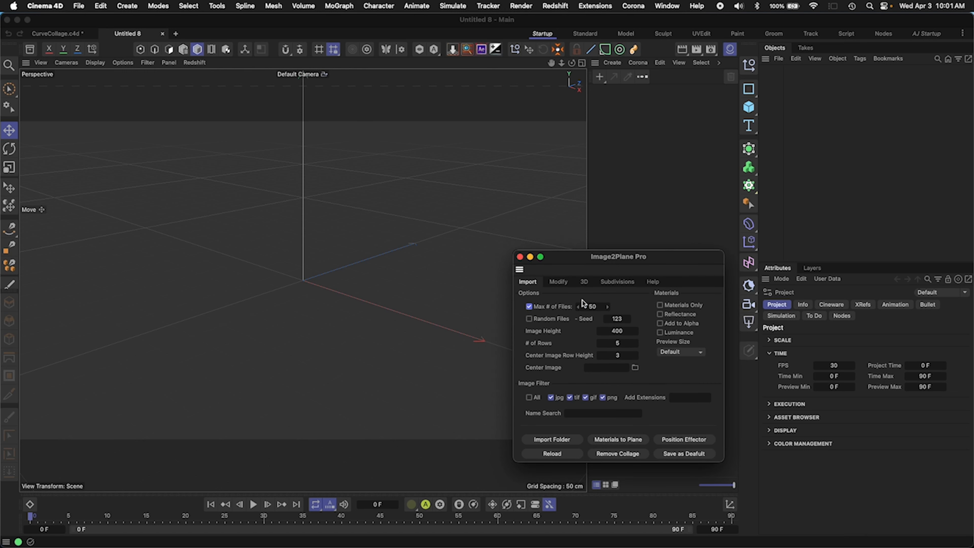
Step: Import the Art & Design image folder as a collage with a maximum of 50 files
left_click(635, 367)
left_click(566, 440)
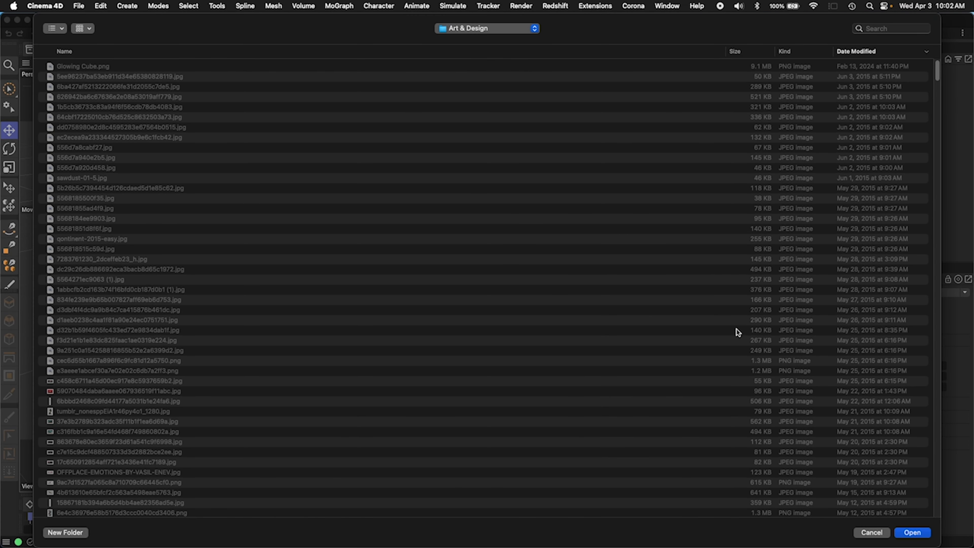
left_click(915, 534)
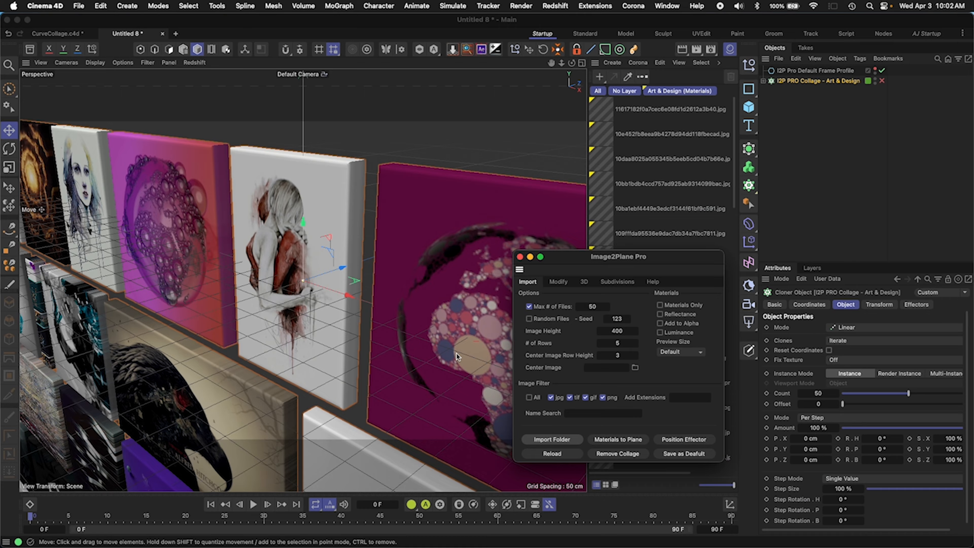
Step: Examine the whole imported image collage in the perspective view from several angles and distances
scroll(396, 287, "down", 10)
left_click_drag(396, 287, 401, 265, "alt")
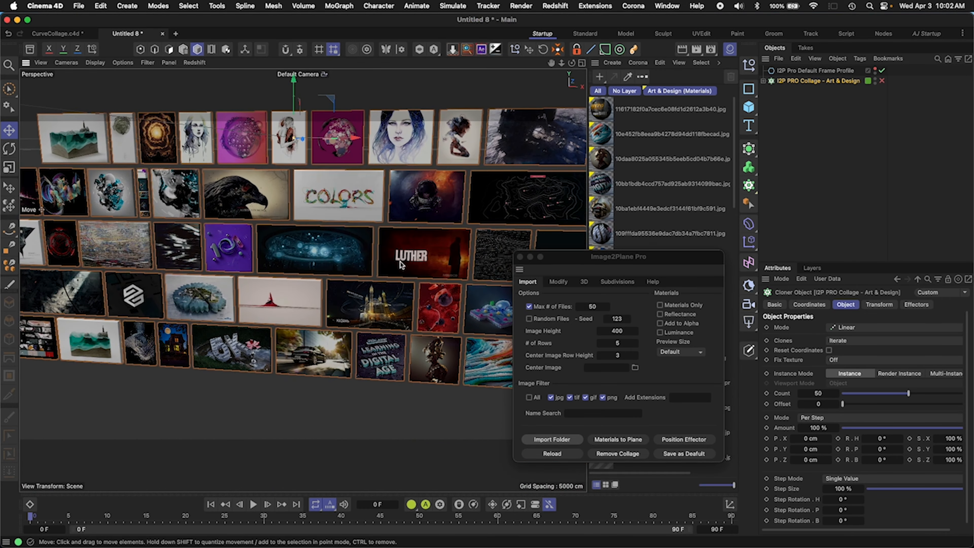
scroll(400, 264, "down", 4)
middle_click_drag(400, 265, 342, 264, "alt")
left_click_drag(332, 264, 342, 238, "alt")
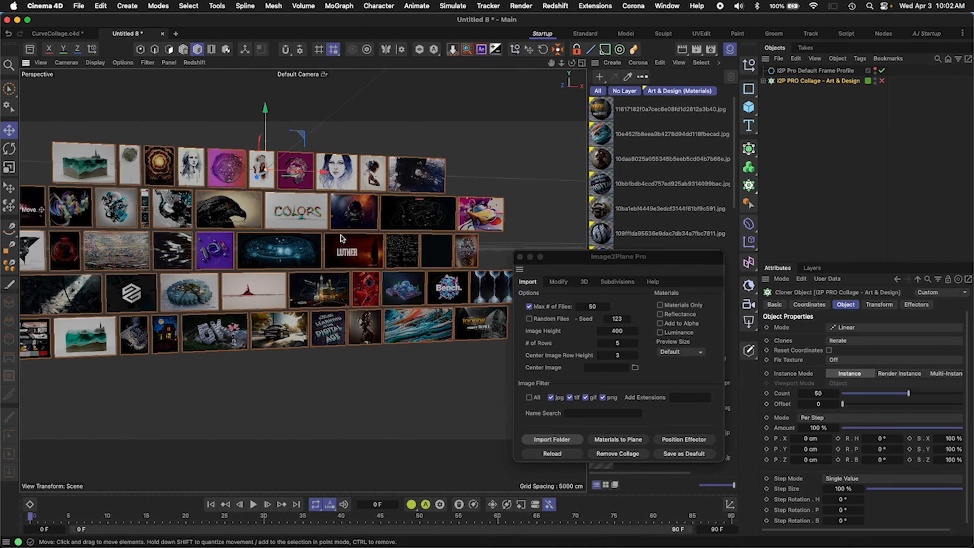
middle_click_drag(340, 235, 389, 231, "alt")
left_click_drag(389, 232, 389, 235, "alt")
left_click(157, 63)
left_click(160, 127)
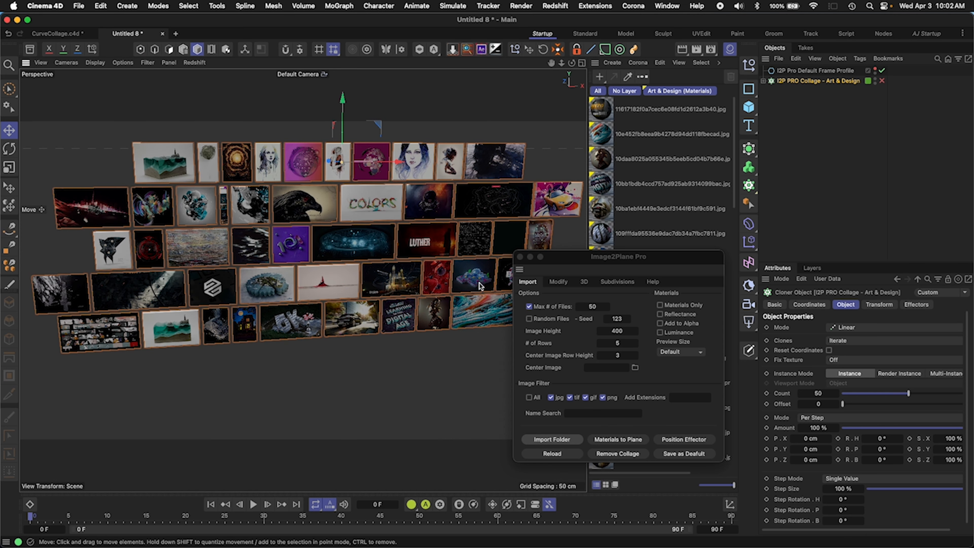
left_click_drag(437, 303, 393, 320, "alt")
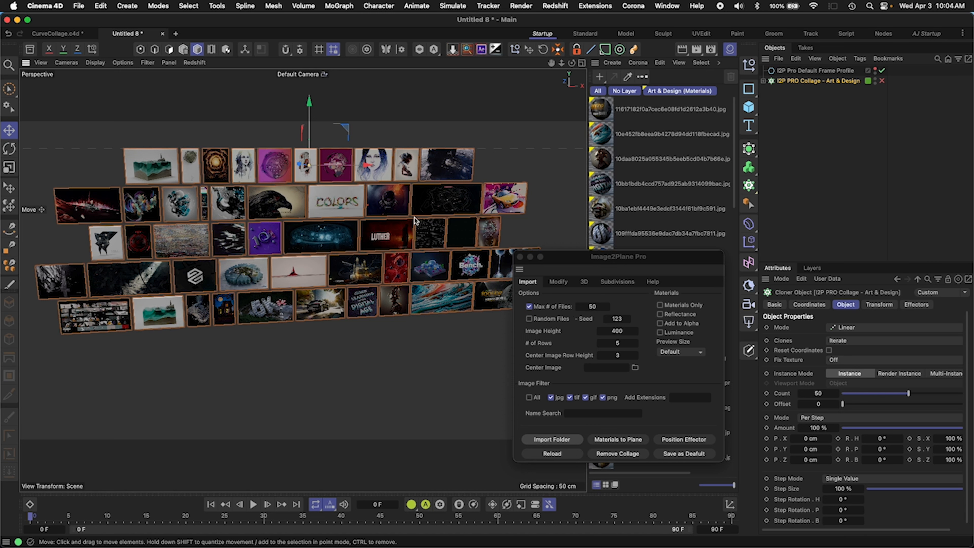
Step: Enable random file selection with seed 159 and reload the Art & Design folder
left_click(529, 319)
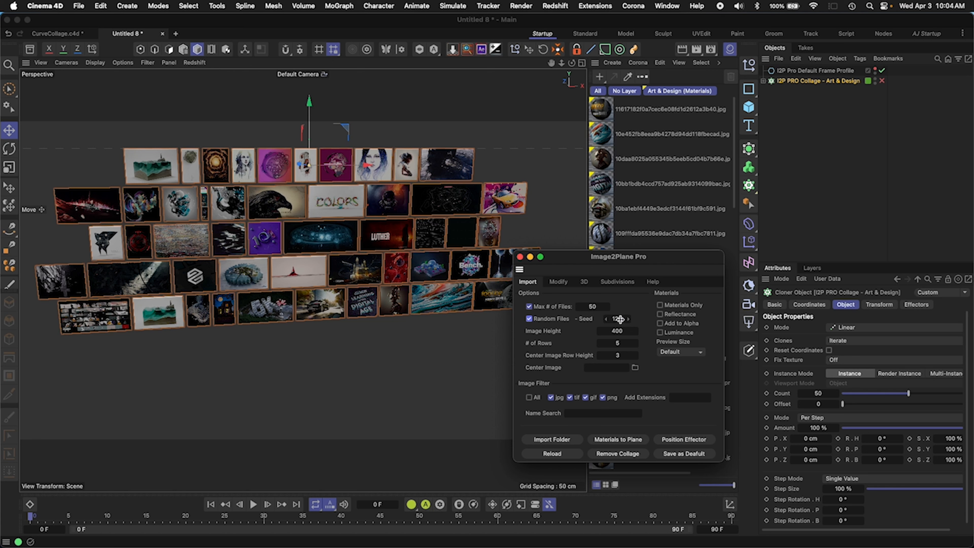
left_click_drag(620, 319, 641, 329)
left_click(552, 453)
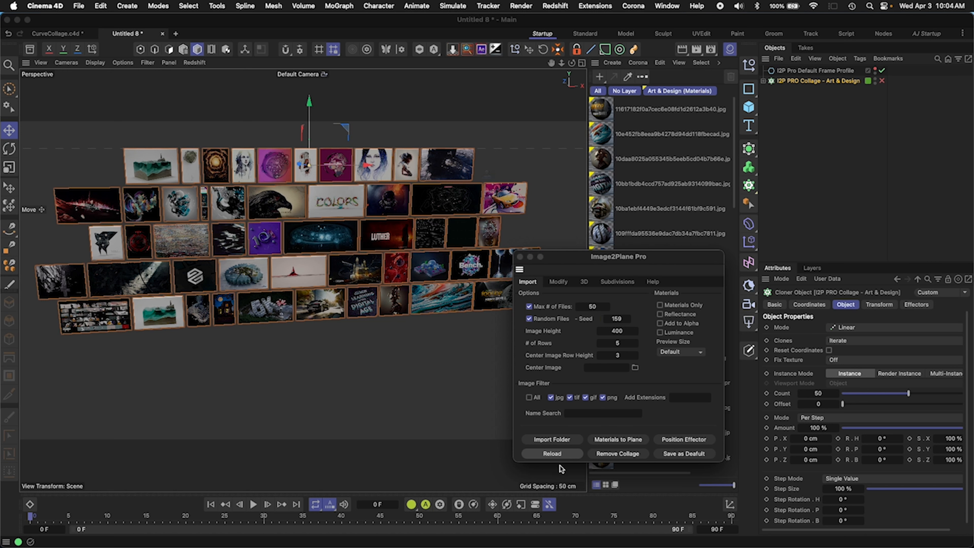
left_click(506, 217)
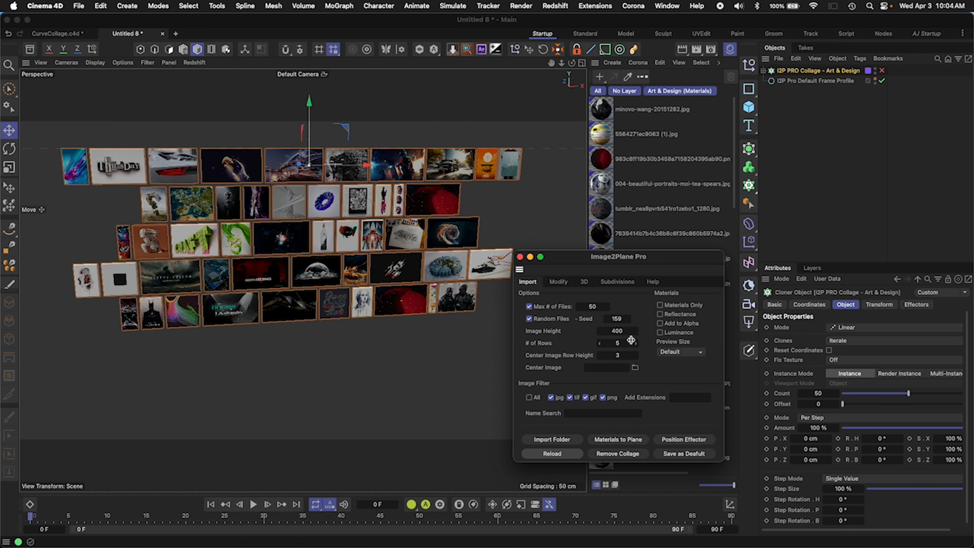
Step: Set the random file seed to 195 and reload the collage
left_click_drag(628, 318, 635, 316)
left_click(552, 453)
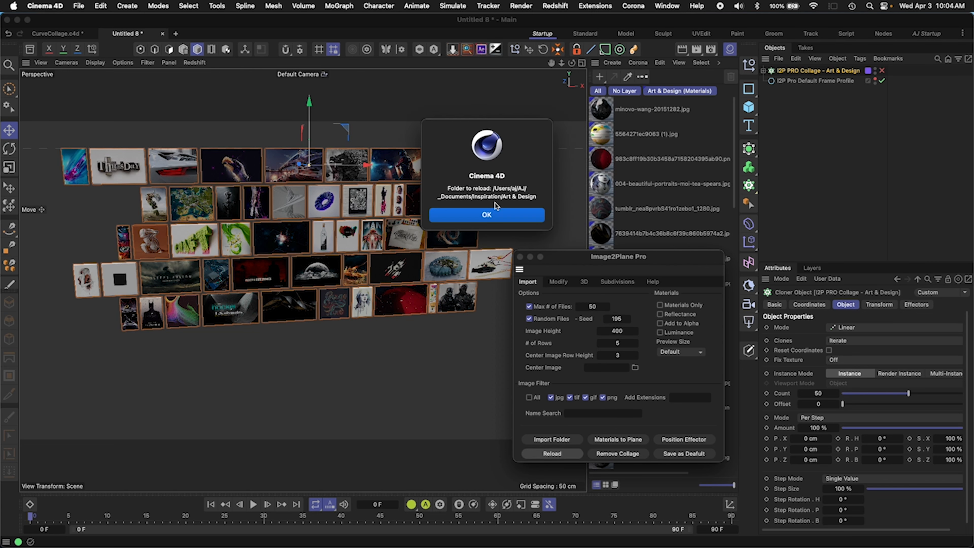
left_click(491, 214)
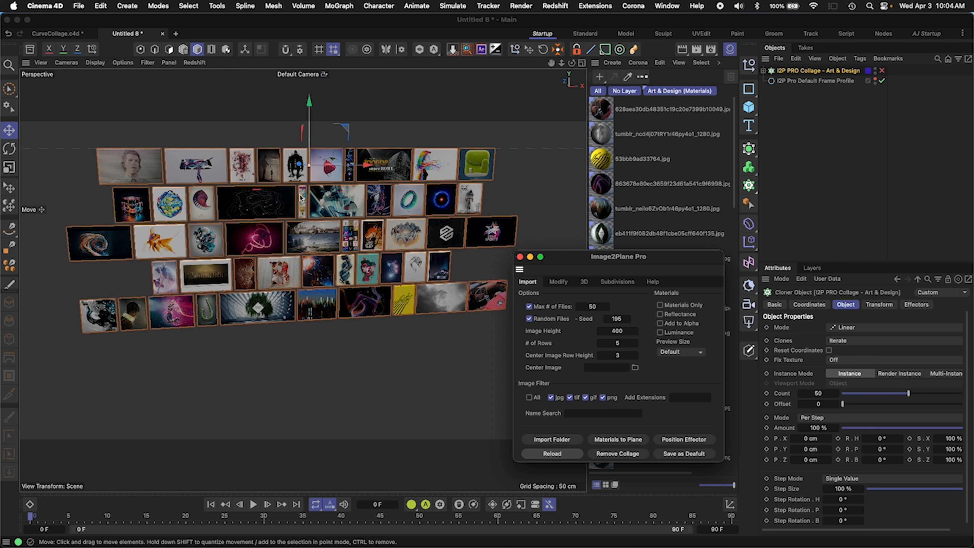
Step: Set the collage's number of rows to 9 and reload the folder
left_click(636, 343)
left_click(635, 344)
left_click(636, 344)
left_click(636, 343)
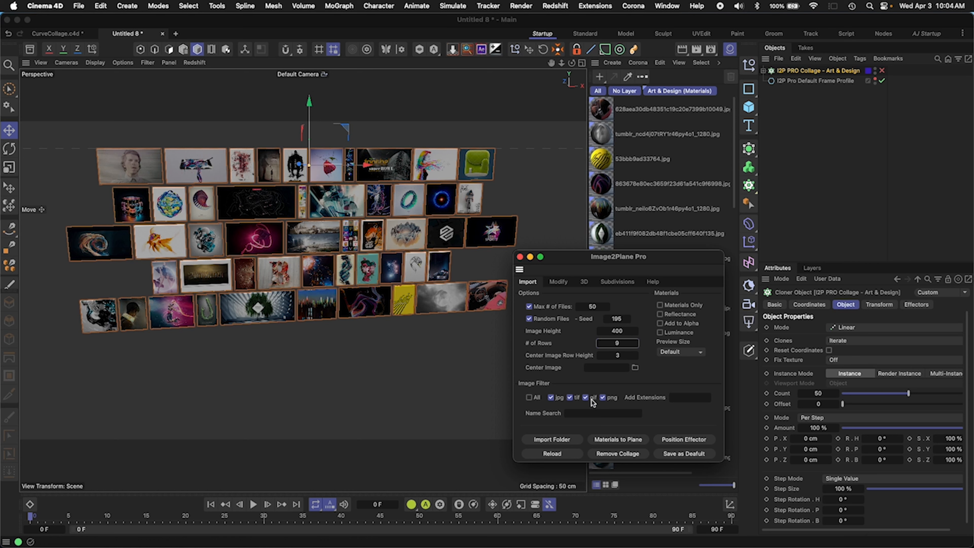
left_click(568, 453)
left_click(520, 214)
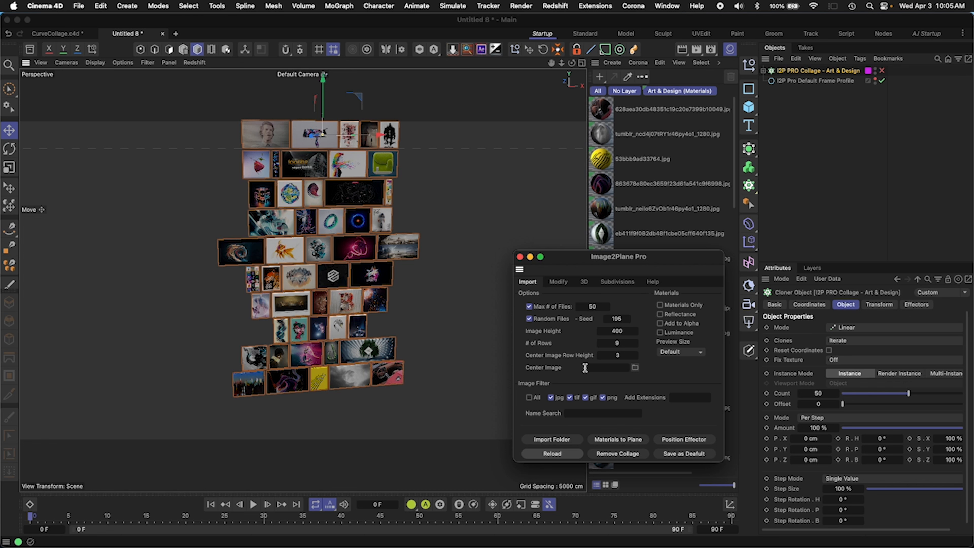
Step: Choose Glowing Cube.png from the Art & Design folder as the collage's center image
left_click(635, 368)
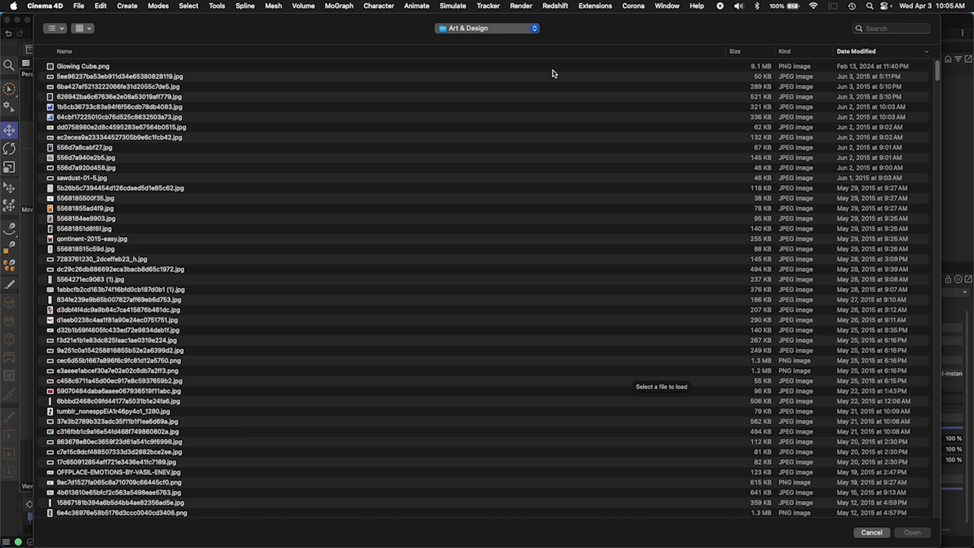
left_click(414, 66)
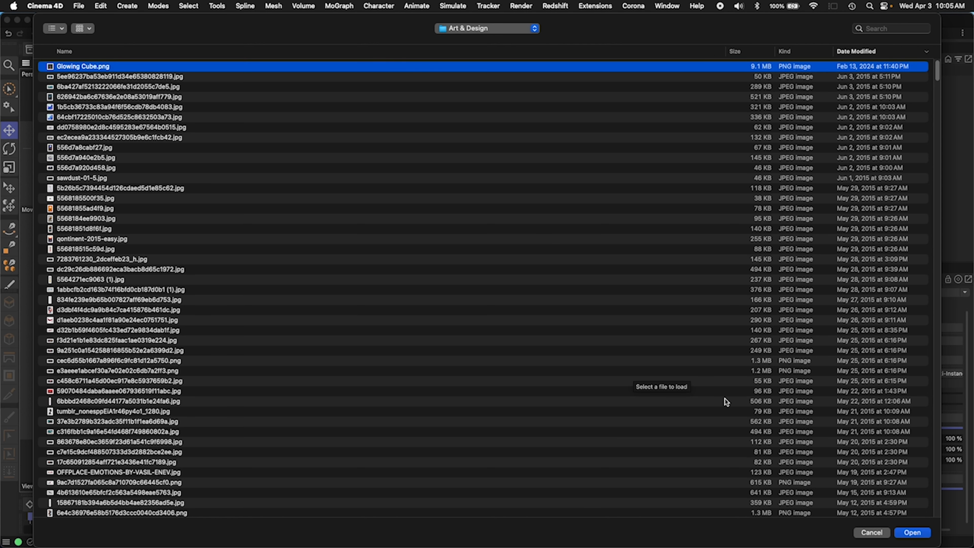
left_click(919, 534)
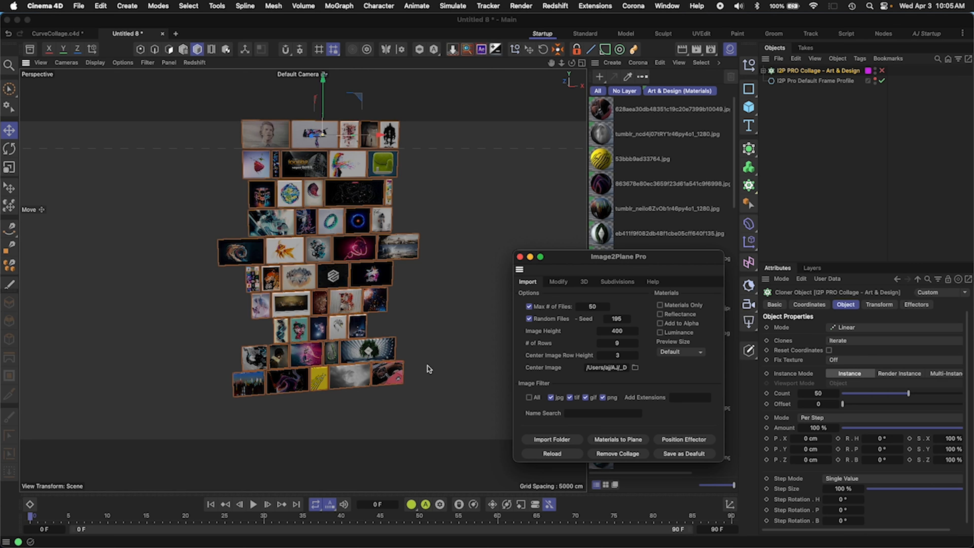
Step: Set the number of rows to 7 and the center image row height to 5, and reload the collage
left_click(598, 343)
left_click(638, 355)
left_click(638, 355)
left_click(559, 453)
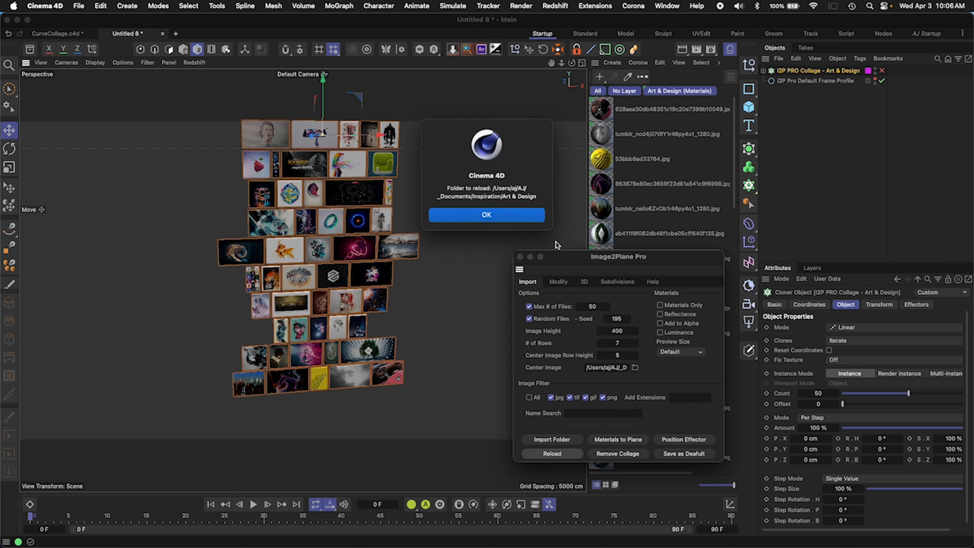
left_click(537, 216)
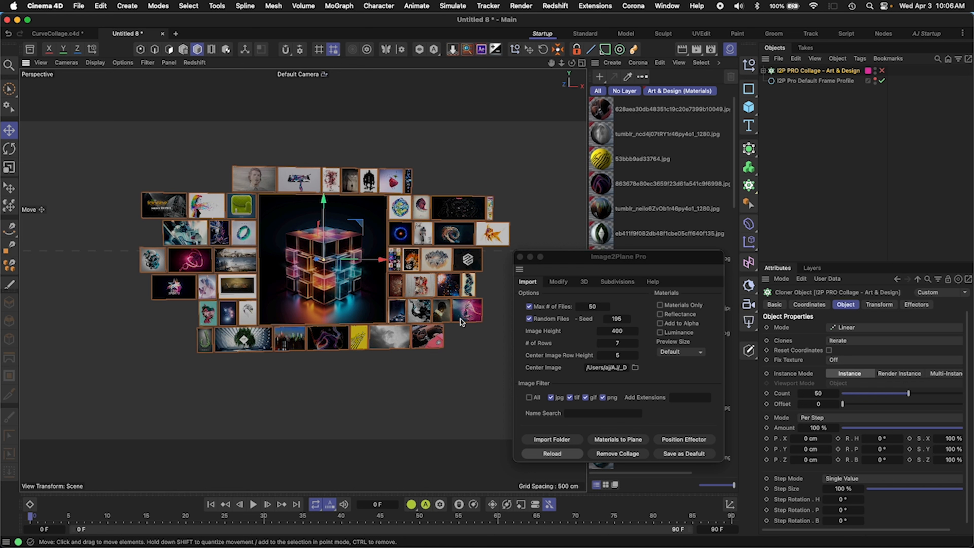
Step: Try the Materials Only, Reflectance, Add to Alpha and Luminance material options, and switch all of them off again
left_click(677, 309)
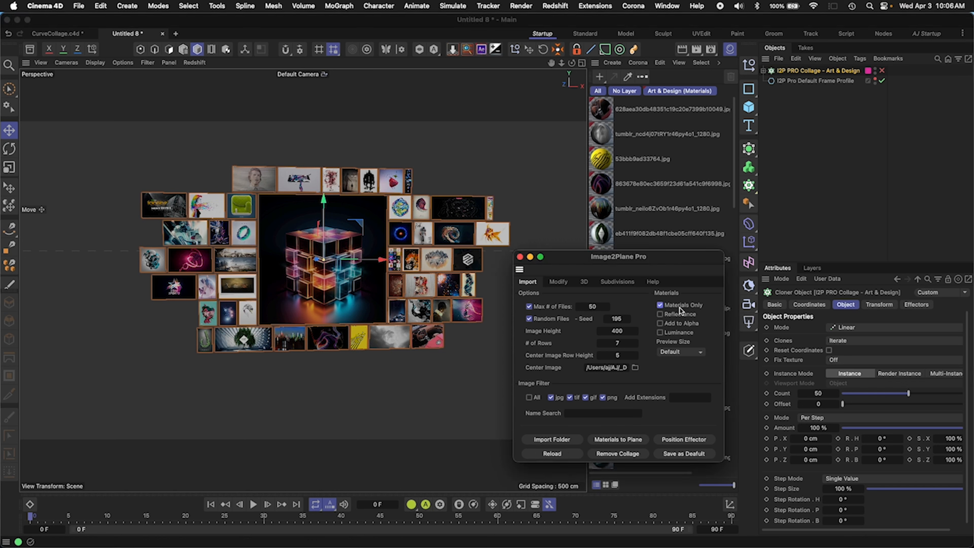
left_click(667, 306)
left_click(689, 314)
left_click_drag(677, 257, 510, 241)
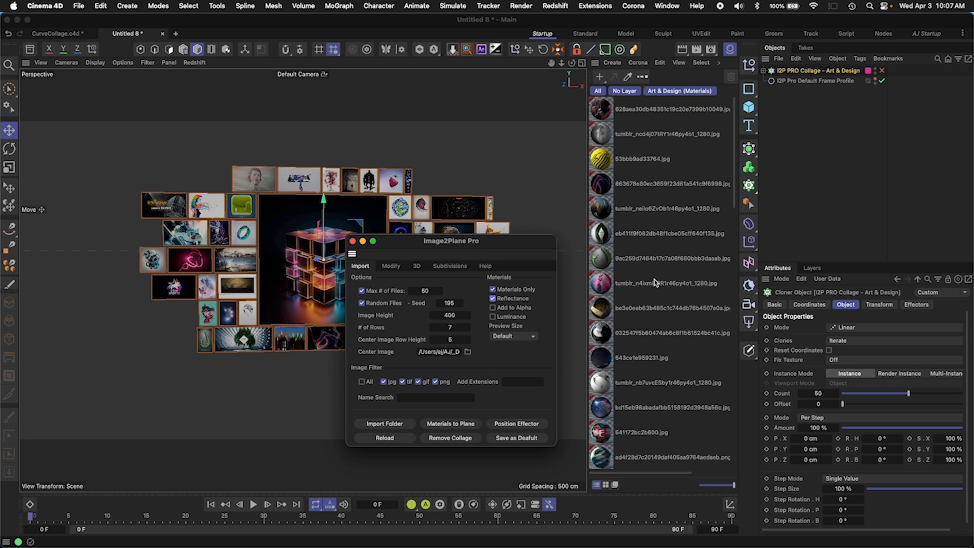
left_click(513, 309)
left_click(510, 317)
left_click(513, 318)
left_click(515, 308)
left_click(516, 299)
left_click(515, 289)
Step: Set the materials' preview size to 1024x1024 and reload the collage for a sharper center image
left_click(522, 338)
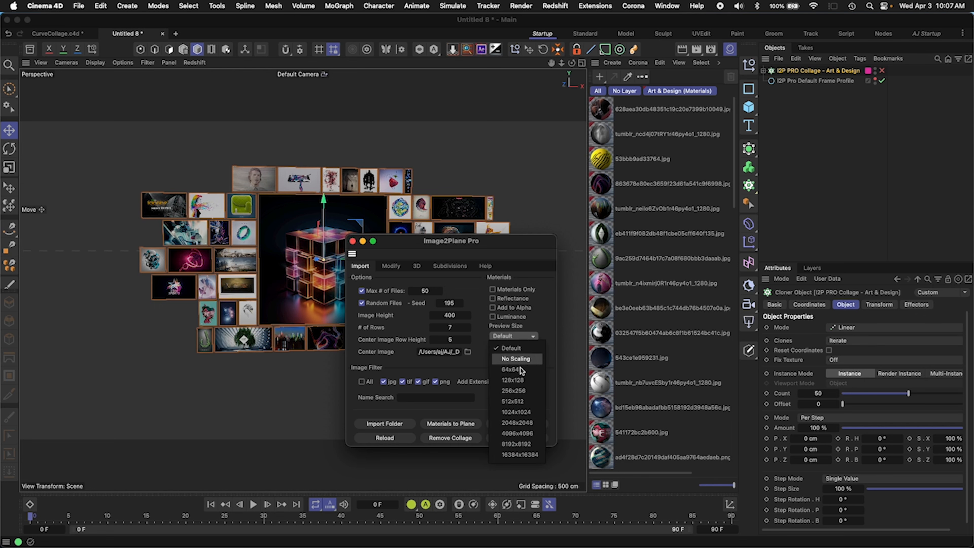
left_click(526, 325)
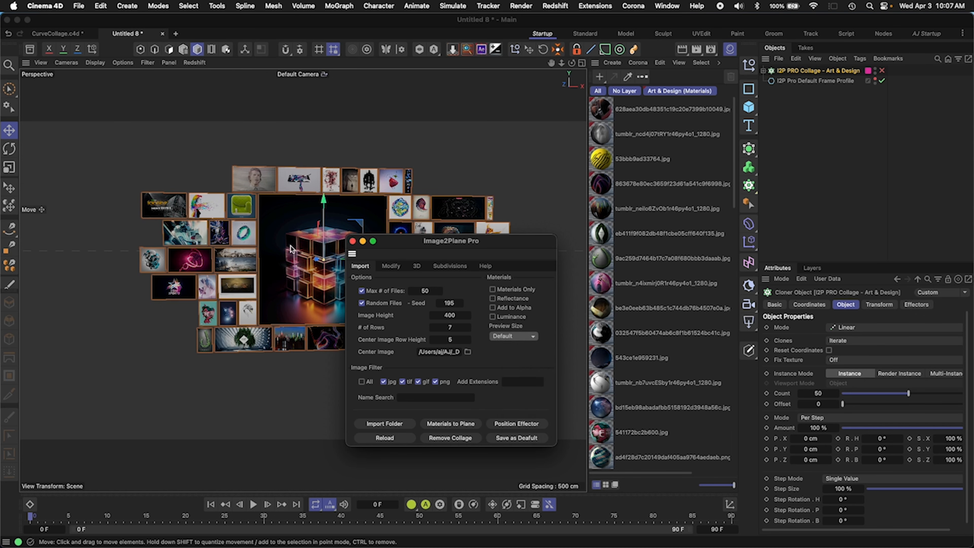
scroll(290, 249, "up", 10)
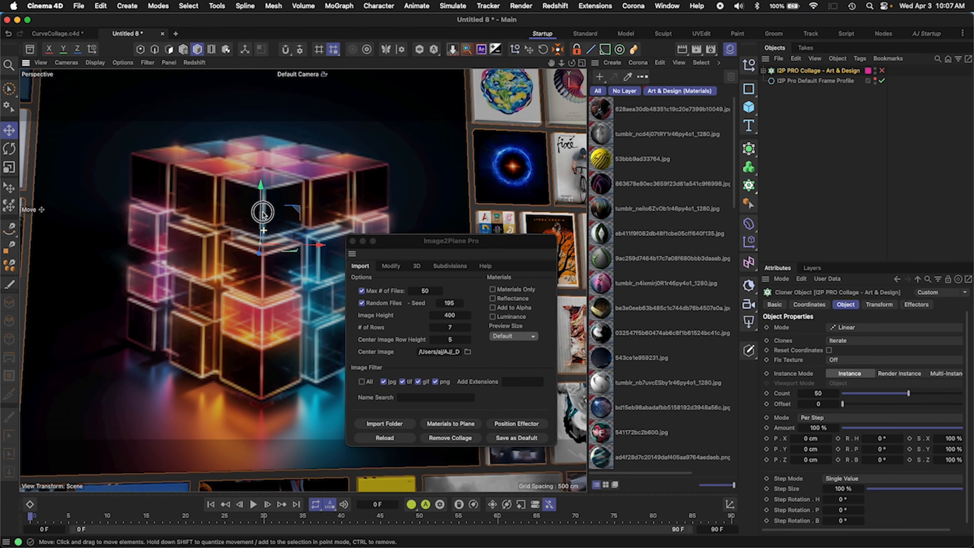
left_click(513, 336)
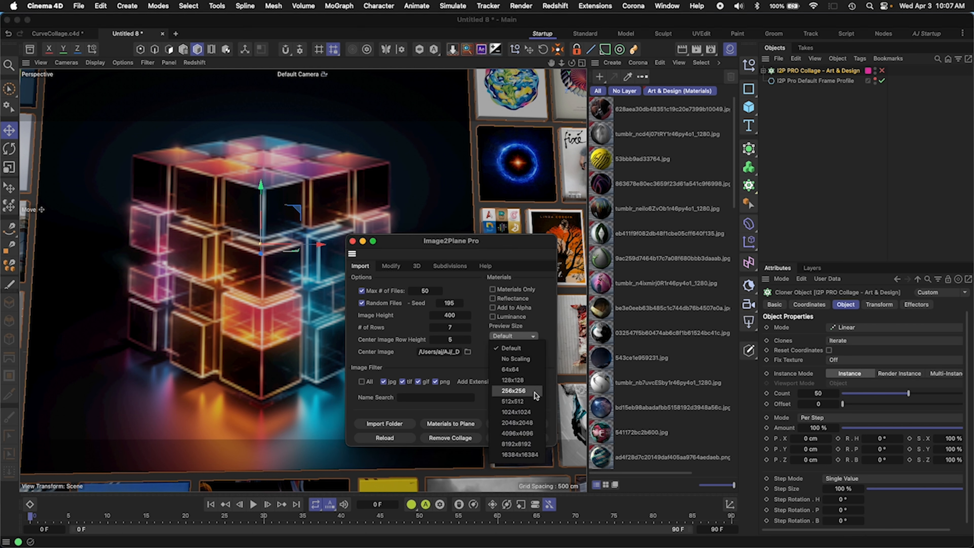
left_click(532, 411)
left_click_drag(500, 244, 898, 139)
left_click(782, 348)
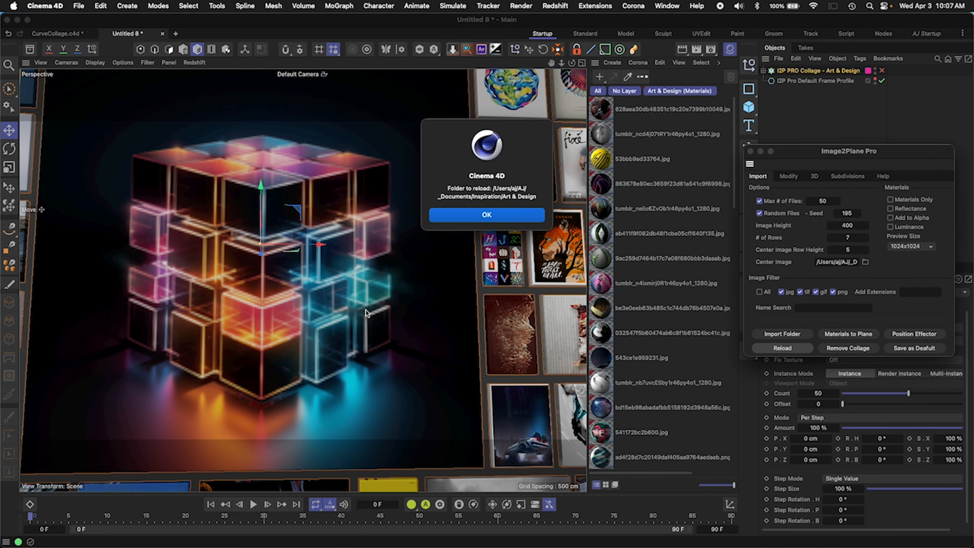
left_click(507, 212)
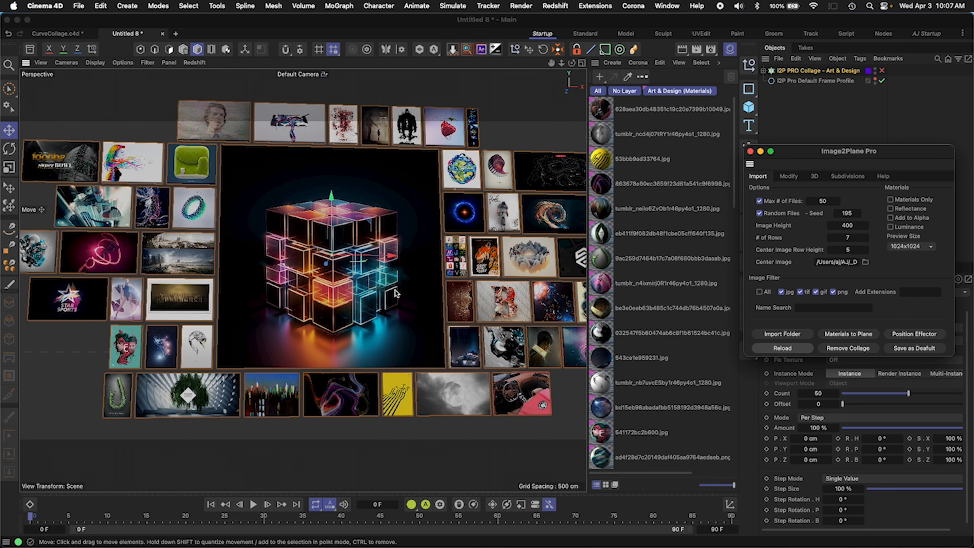
left_click_drag(410, 274, 355, 309, "alt")
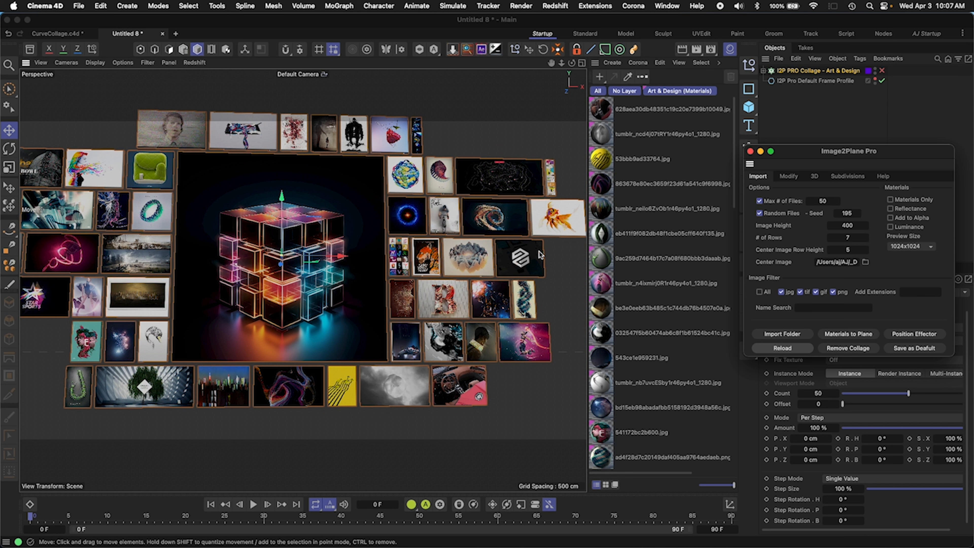
Step: Try adding the extensions psd, exr to the image filter, and clear the entry
left_click_drag(824, 153, 484, 275)
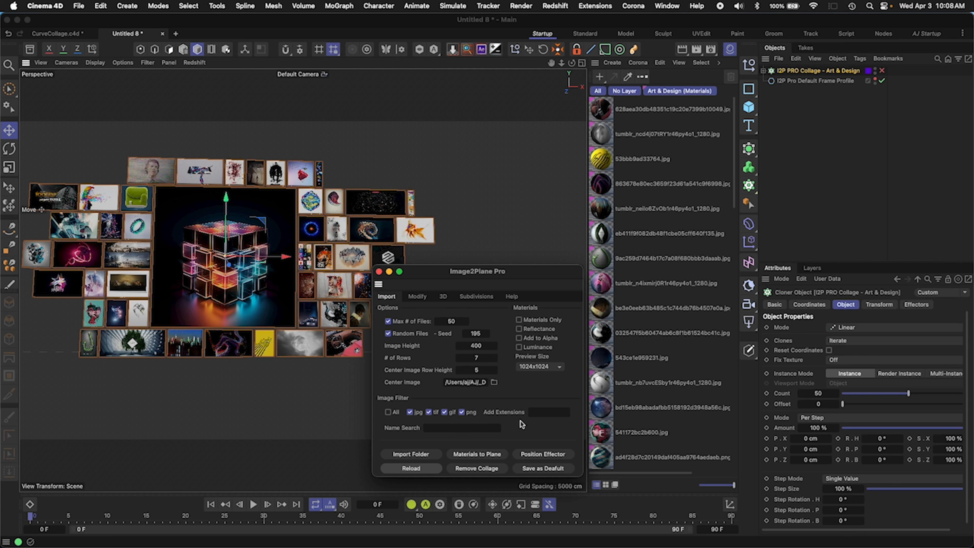
left_click(548, 412)
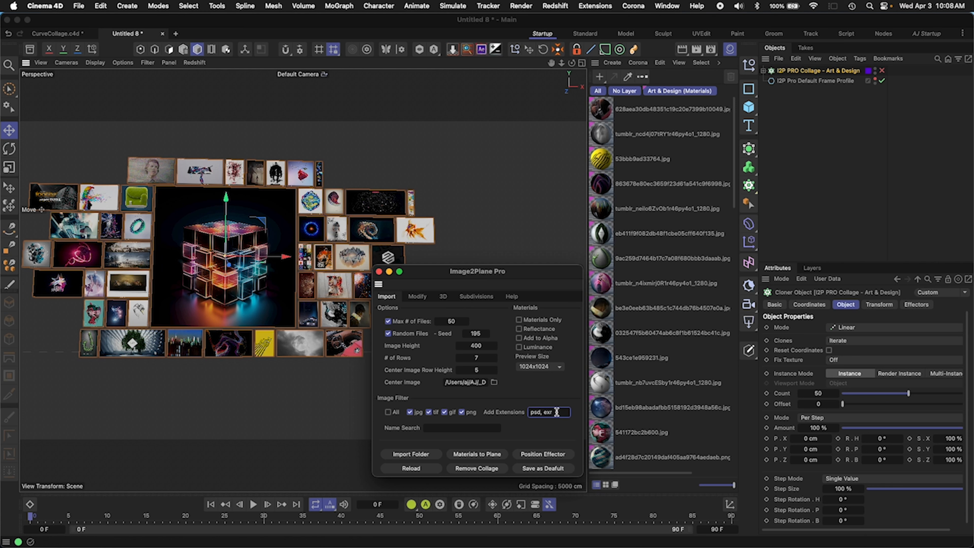
left_click_drag(556, 413, 492, 410)
key("BackSpace")
Step: Try filtering the images by the name "bike", and clear the search text
left_click(446, 427)
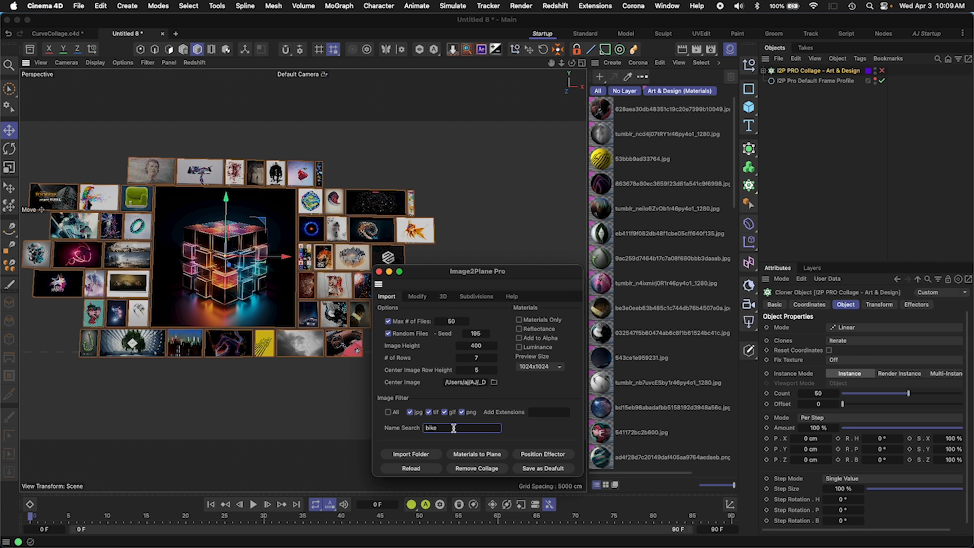
left_click_drag(453, 427, 389, 432)
key("BackSpace")
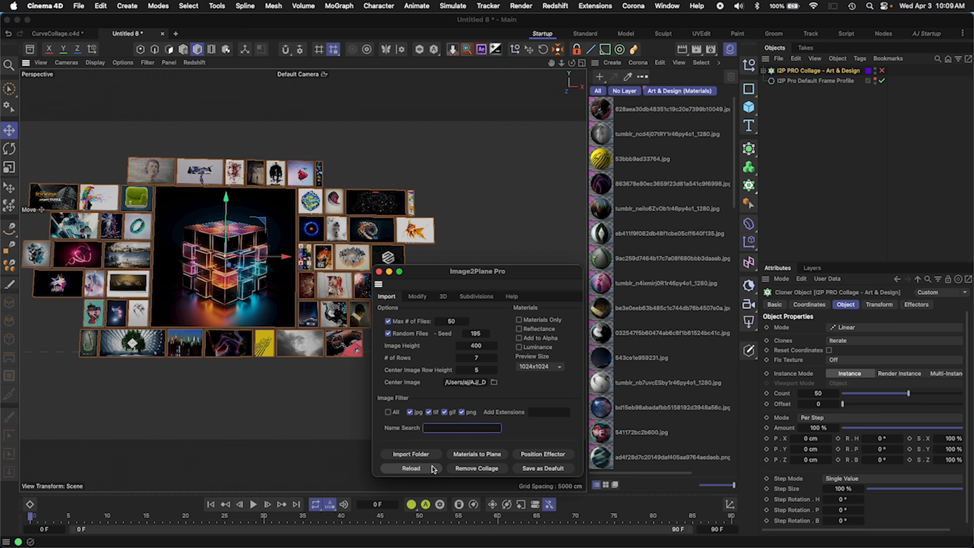
Step: Hide the collage and create image planes from the seven materials from 53bbb9ad33764.jpg to be3e0eeb63b485c1c744db76b4507e0a.jpg
left_click(476, 454)
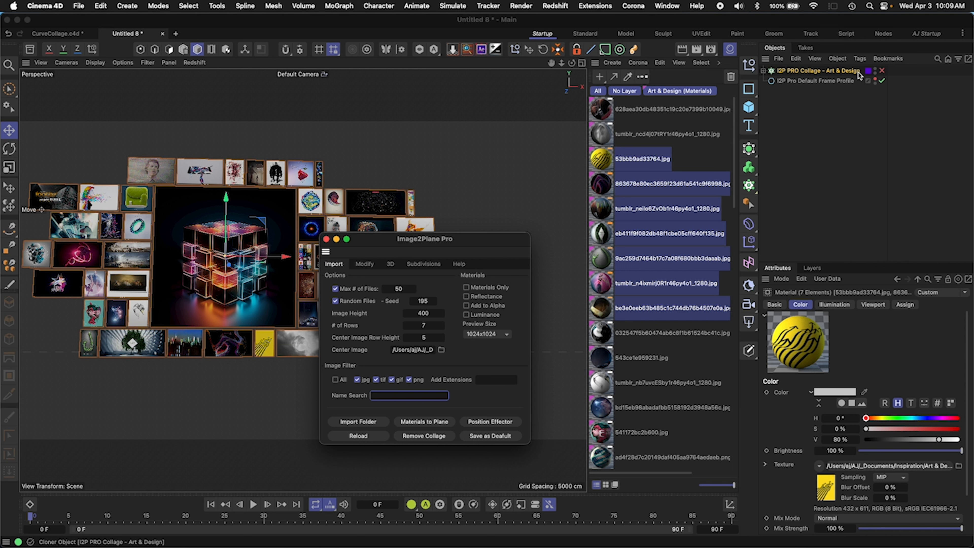
left_click(874, 71)
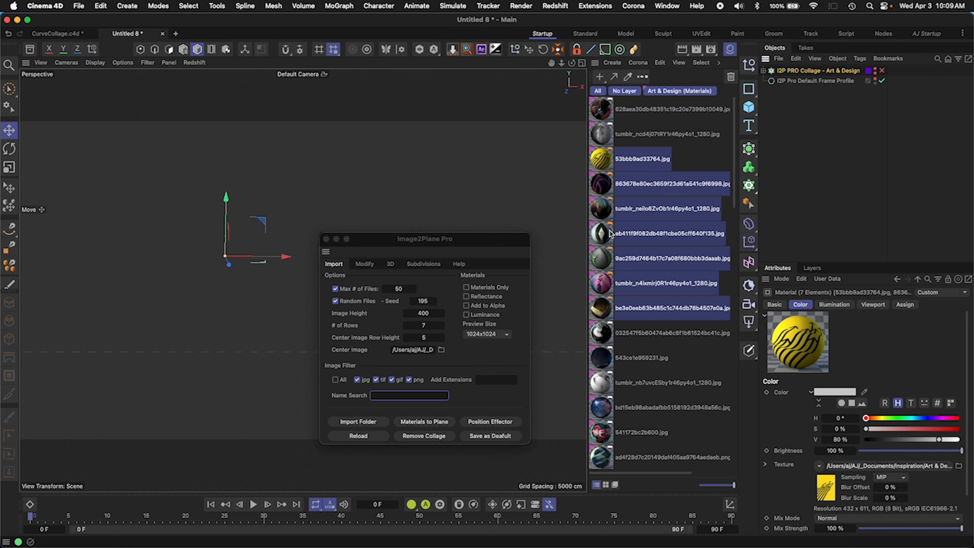
left_click(424, 422)
left_click_drag(408, 241, 449, 252)
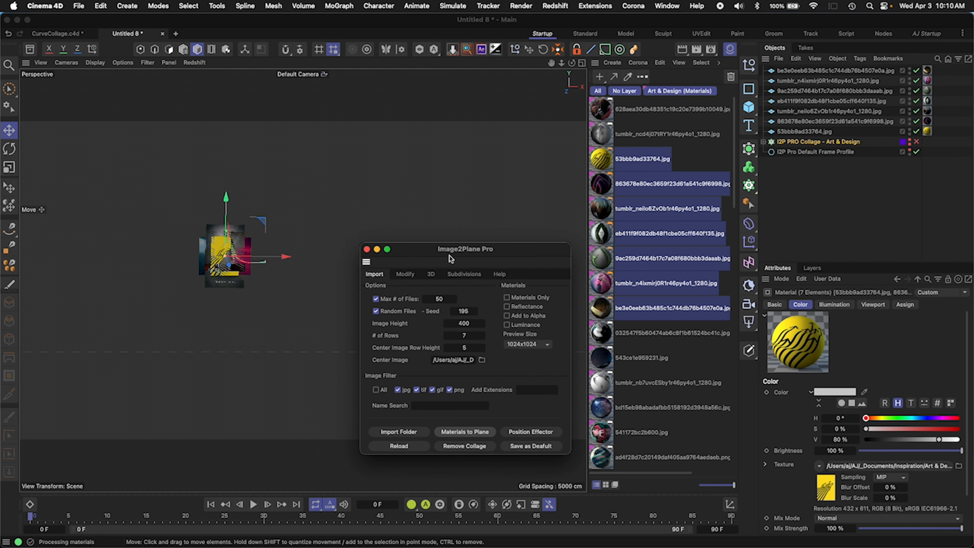
right_click_drag(265, 238, 328, 208, "alt")
right_click_drag(299, 238, 283, 239, "alt")
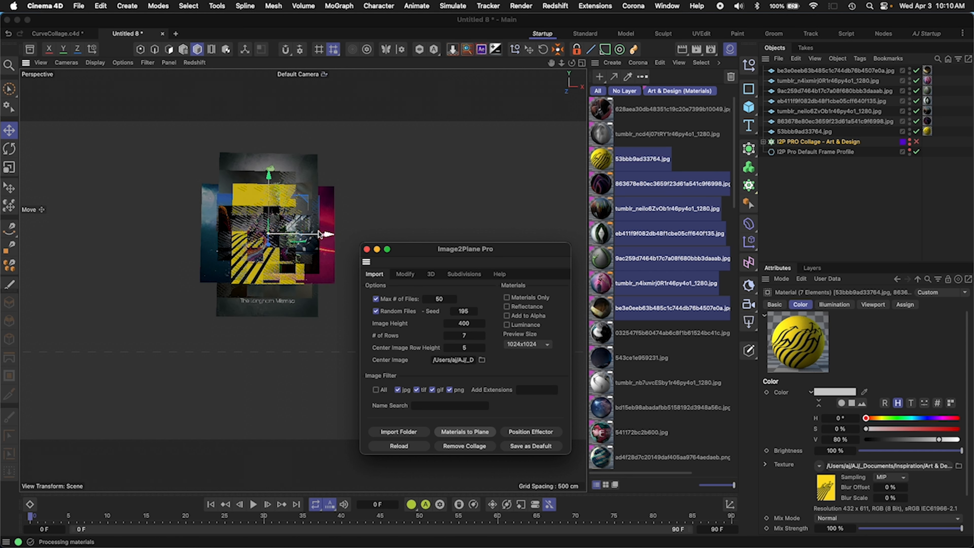
Step: Move three of the image planes out of the overlapping stack, two sideways and one below it
left_click_drag(324, 234, 166, 233)
left_click(308, 232)
left_click(278, 250)
left_click_drag(318, 234, 454, 220)
key("super+z")
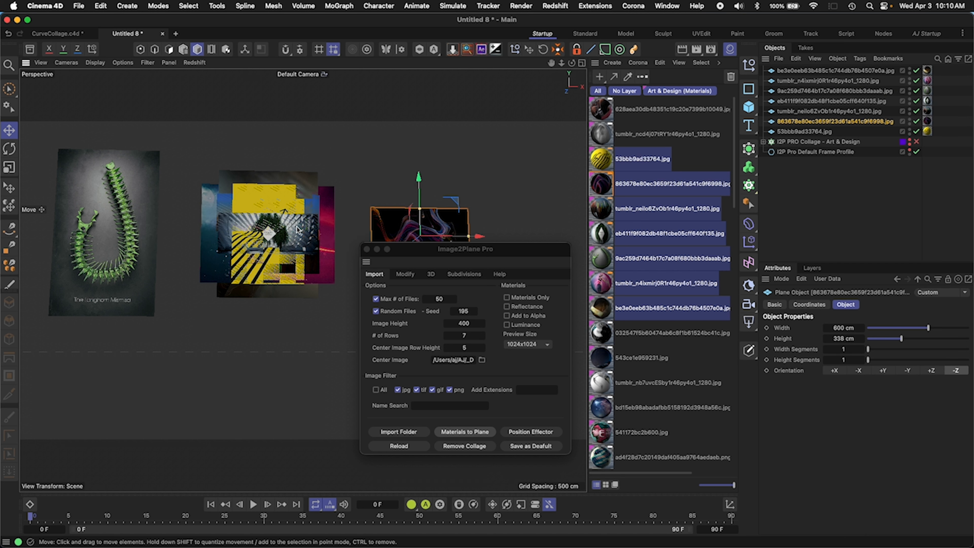
left_click(301, 224)
left_click_drag(303, 220, 287, 340)
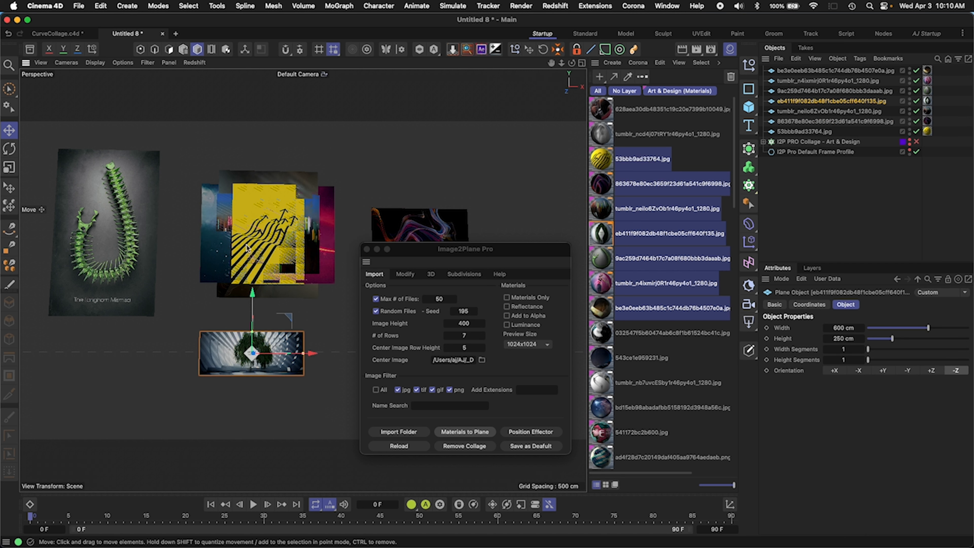
Step: Delete all seven image planes created from the materials
left_click(820, 132)
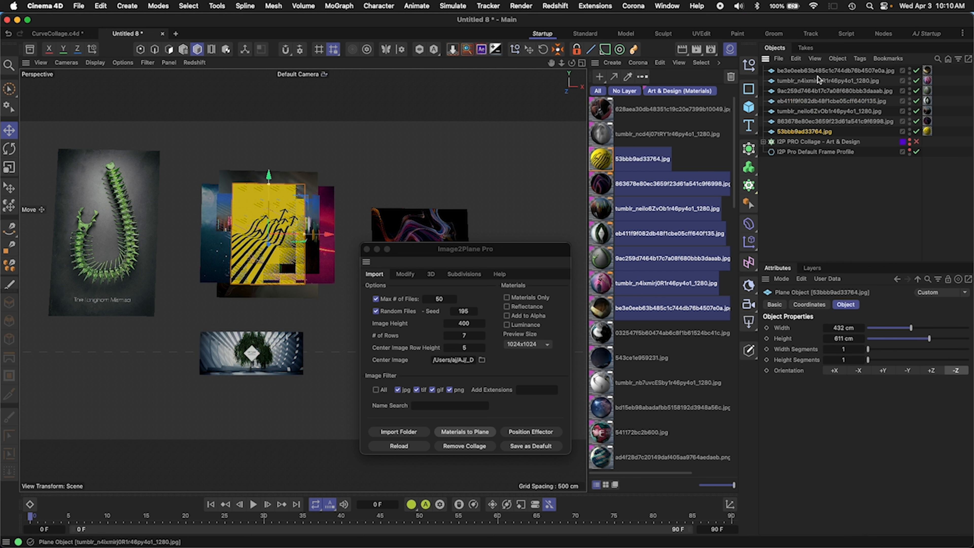
left_click(818, 72, "shift")
key("Delete")
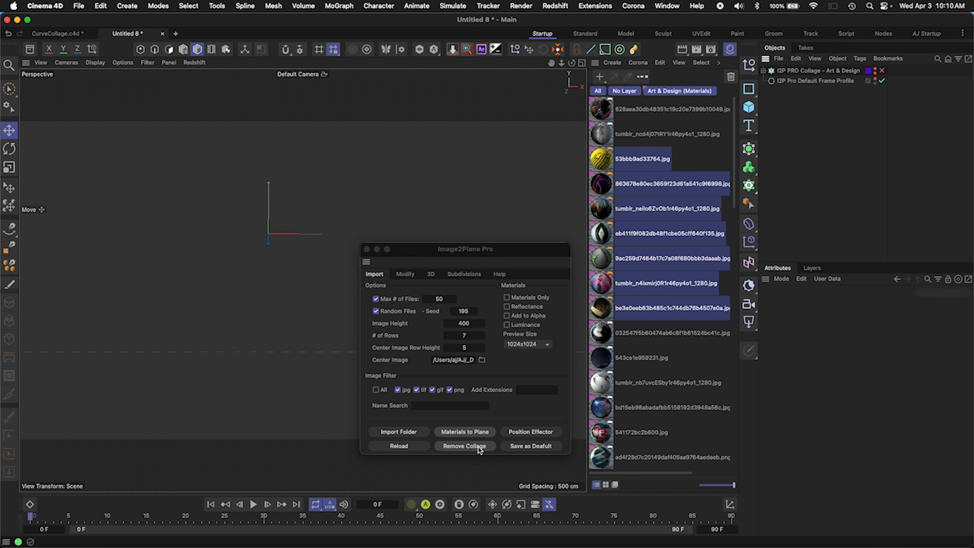
Step: Examine the individual image objects inside the I2P PRO Collage cloner's hierarchy and fold it up again
left_click(537, 432)
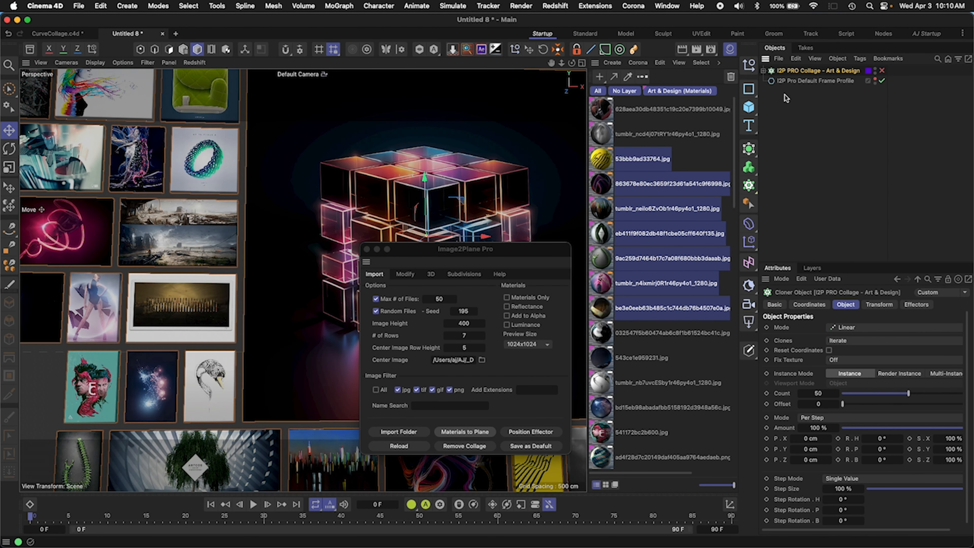
left_click(768, 72)
left_click(764, 69)
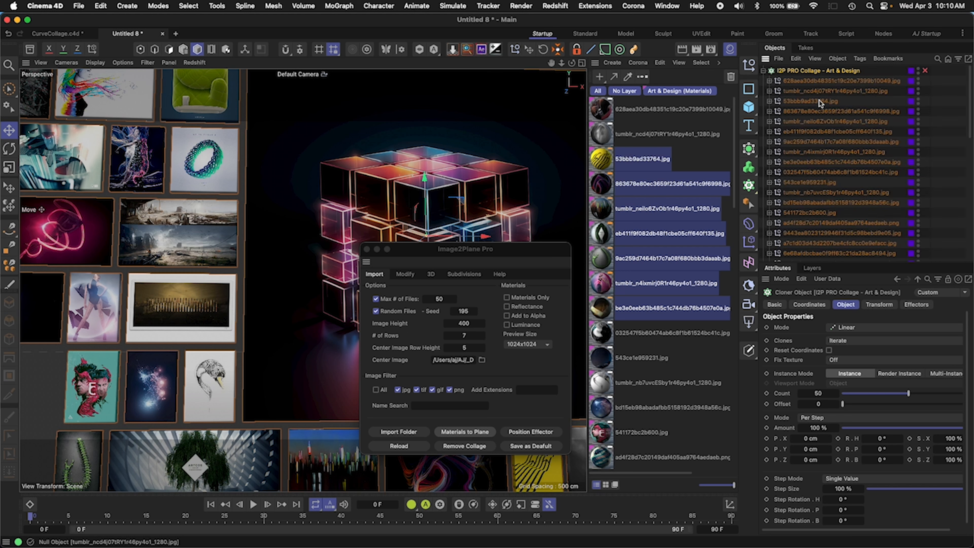
left_click(764, 70)
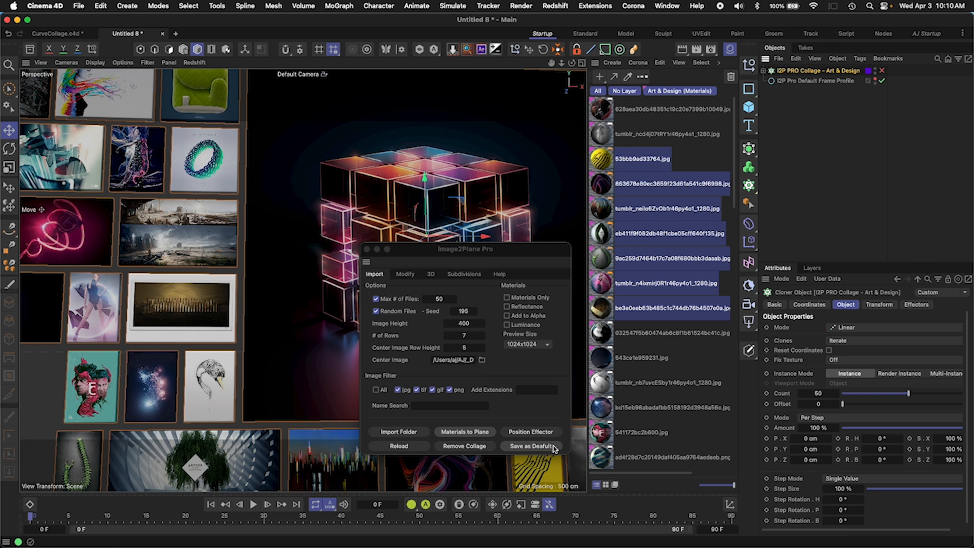
Step: Look through the plugin's Modify, 3D, Subdivisions and Help options, ending on the import options
left_click(410, 275)
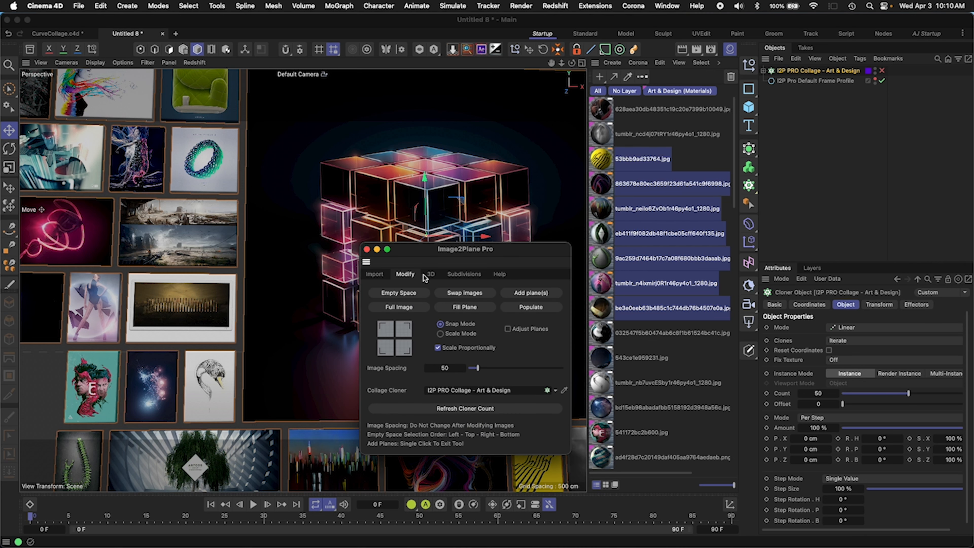
left_click(430, 274)
left_click(464, 274)
left_click(499, 274)
left_click(375, 274)
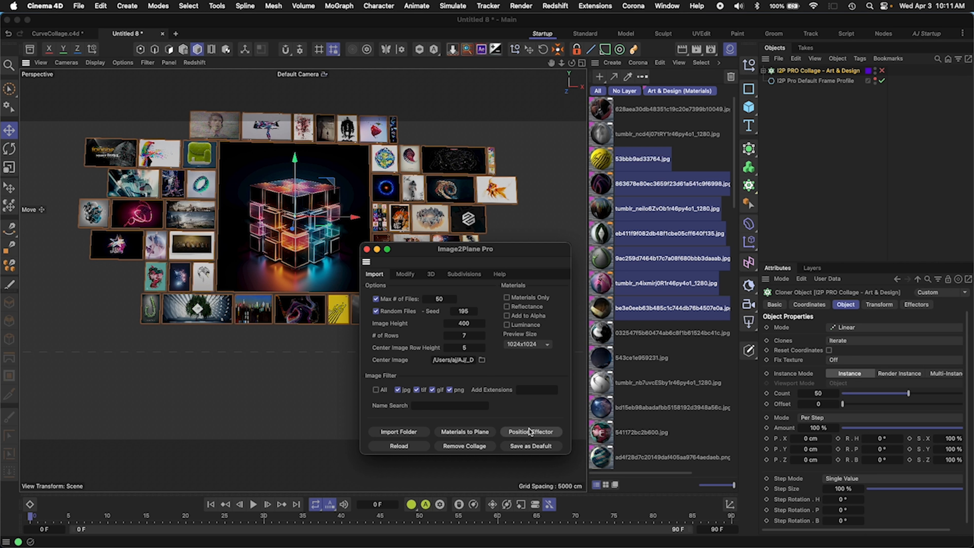
Step: Move the plugin window out of the way and enable the I2P PRO Collage cloner
left_click_drag(516, 252, 973, 192)
middle_click_drag(353, 264, 361, 287, "alt")
right_click_drag(361, 287, 368, 284, "alt")
left_click_drag(367, 285, 363, 301, "alt")
middle_click_drag(363, 301, 407, 377, "alt")
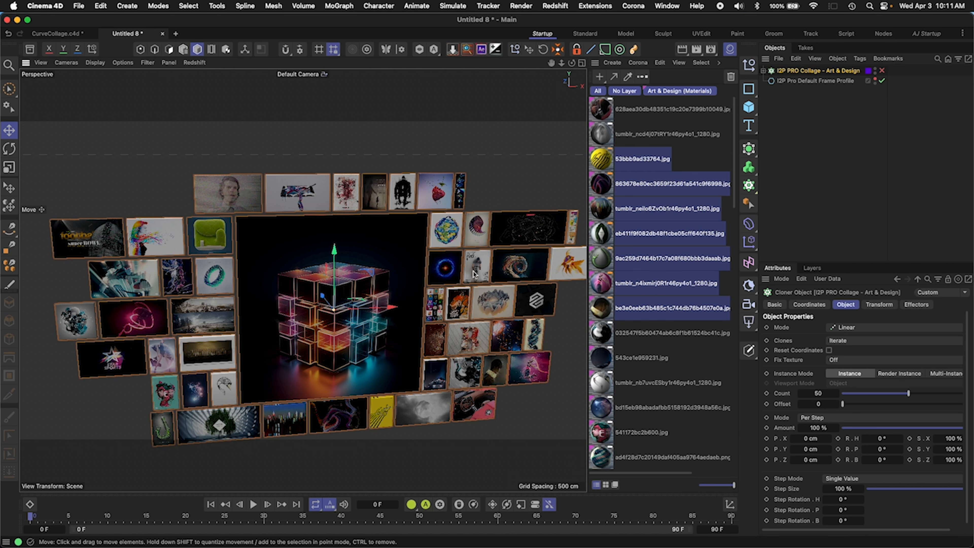
middle_click_drag(473, 273, 427, 248, "alt")
left_click(882, 72)
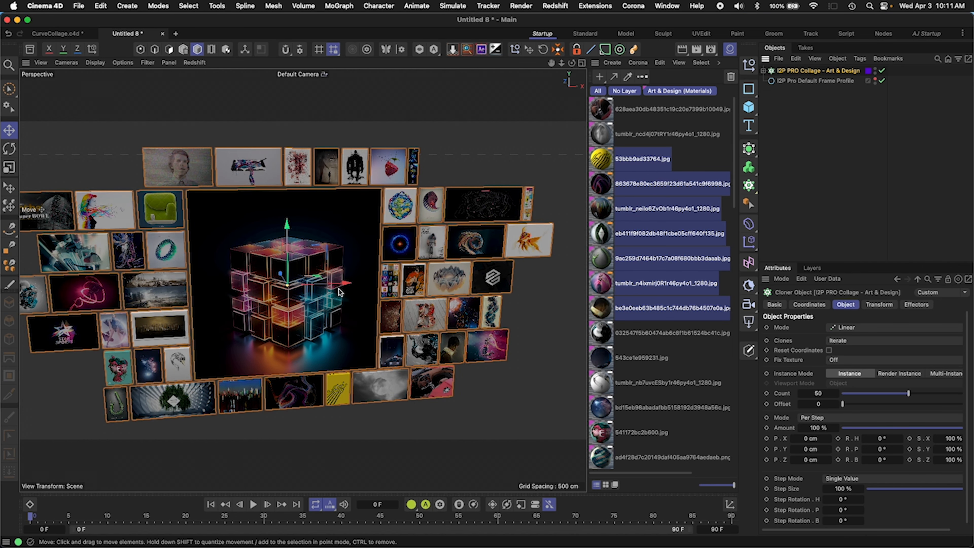
Step: Add a Plain effector to the collage with a Y position of 0 cm and a Z position of 2437 cm
right_click_drag(339, 288, 327, 309, "alt")
middle_click_drag(326, 311, 342, 297, "alt")
right_click_drag(342, 297, 348, 291, "alt")
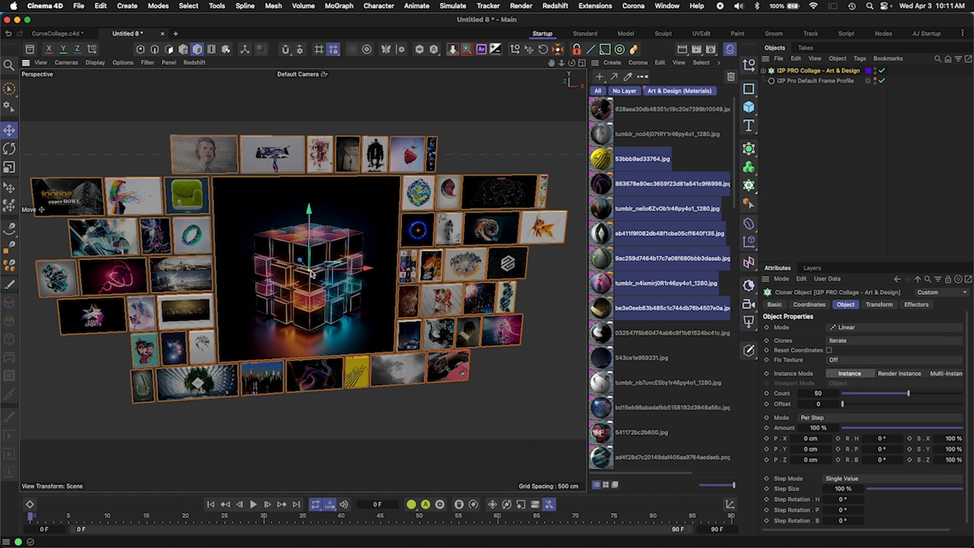
middle_click_drag(312, 274, 334, 266, "alt")
scroll(322, 246, "down", 2)
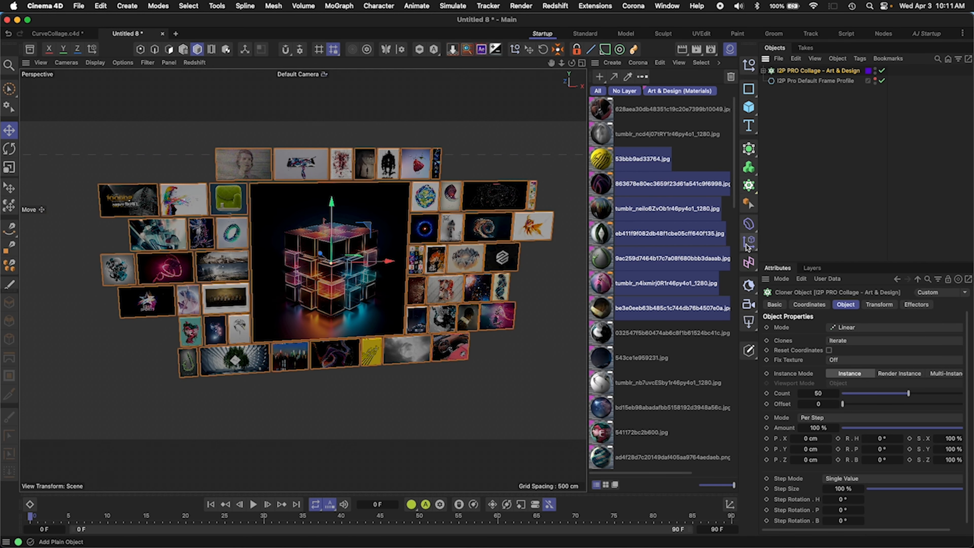
left_click_drag(748, 247, 778, 255)
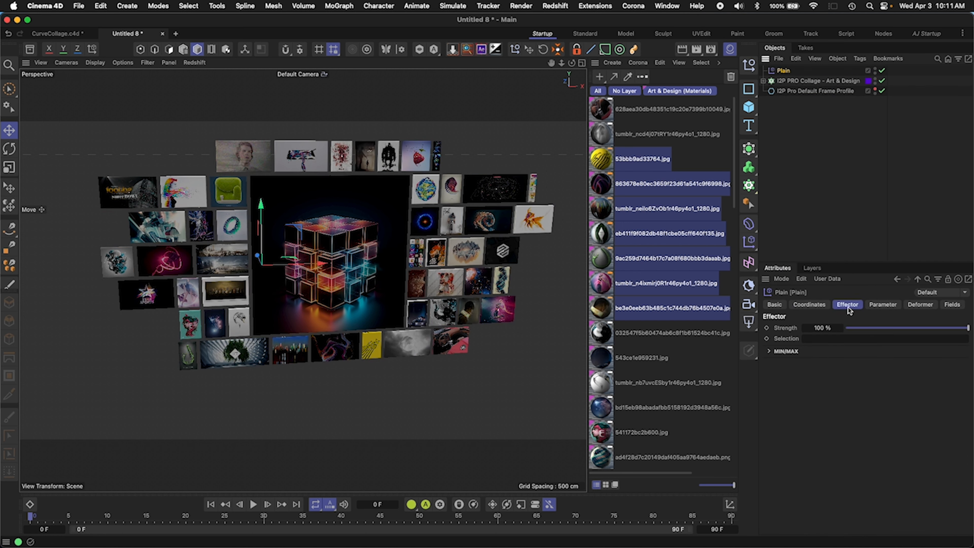
left_click(882, 304)
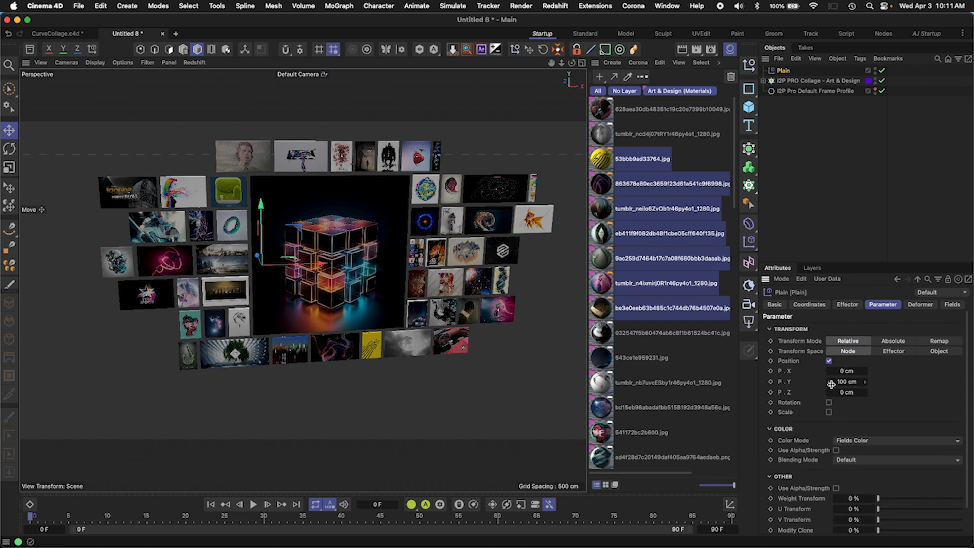
left_click(842, 381)
type("0")
key("Return")
left_click_drag(845, 393, 941, 393)
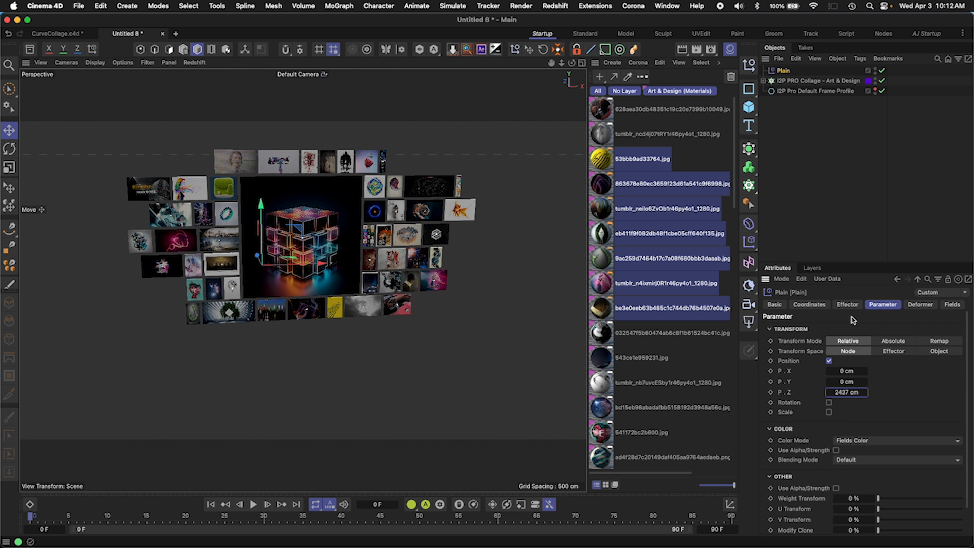
Step: Limit the Plain effector with a Linear Field scaled to about 190 cm, moved over to one side of the collage
left_click(952, 305)
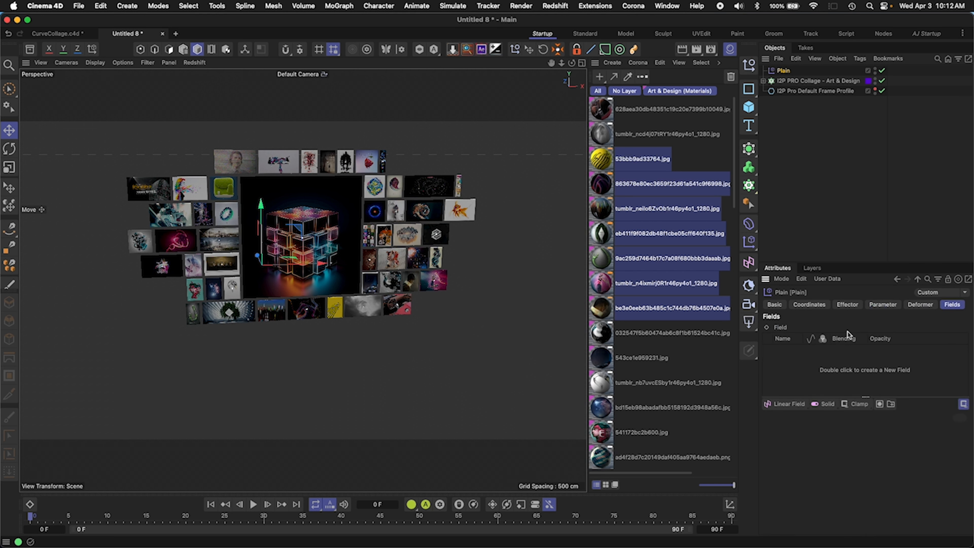
left_click(782, 403)
key("t")
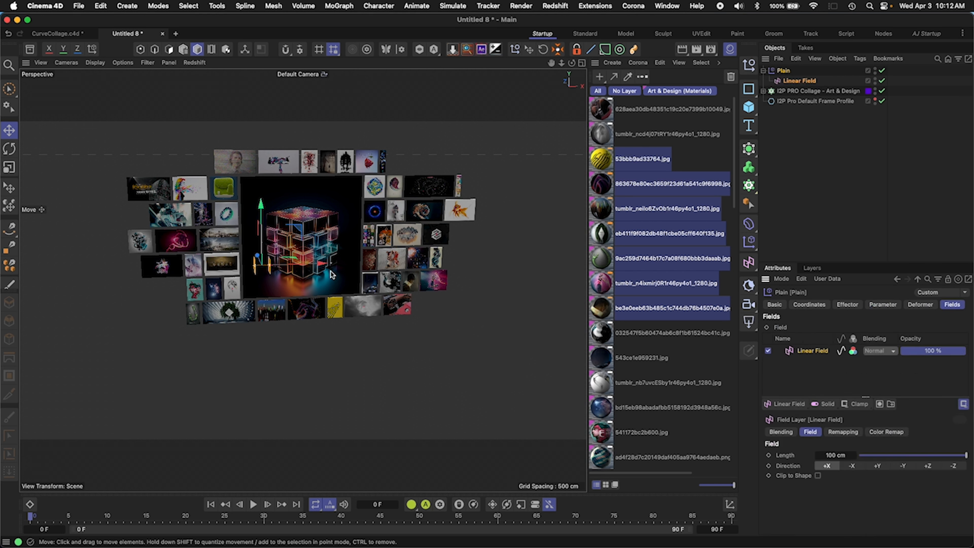
left_click_drag(331, 273, 468, 262)
key("e")
left_click_drag(321, 264, 201, 265)
Step: Scale the Linear Field to about 864 cm long and move it across to the collage's opposite side
key("t")
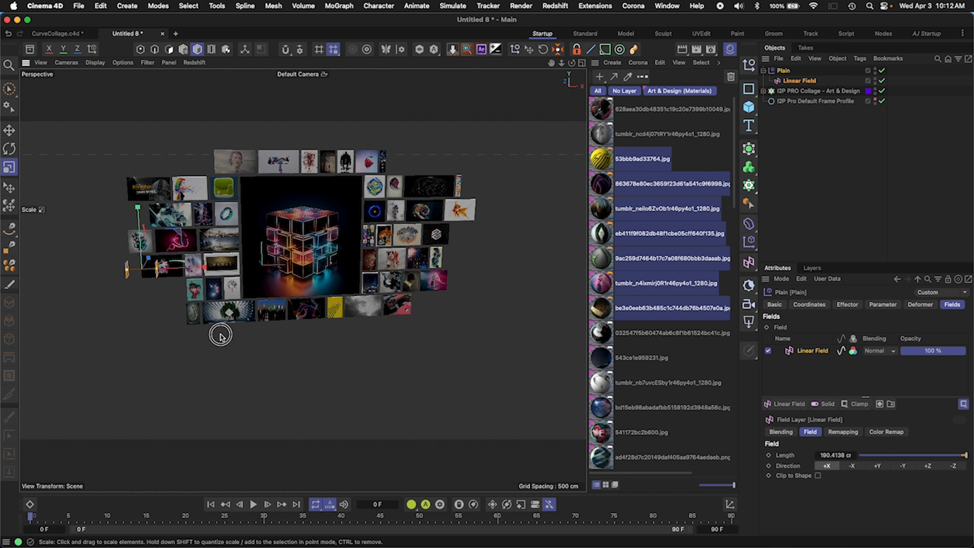
left_click_drag(221, 334, 614, 228)
left_click_drag(418, 307, 482, 296)
key("e")
left_click_drag(194, 265, 476, 244)
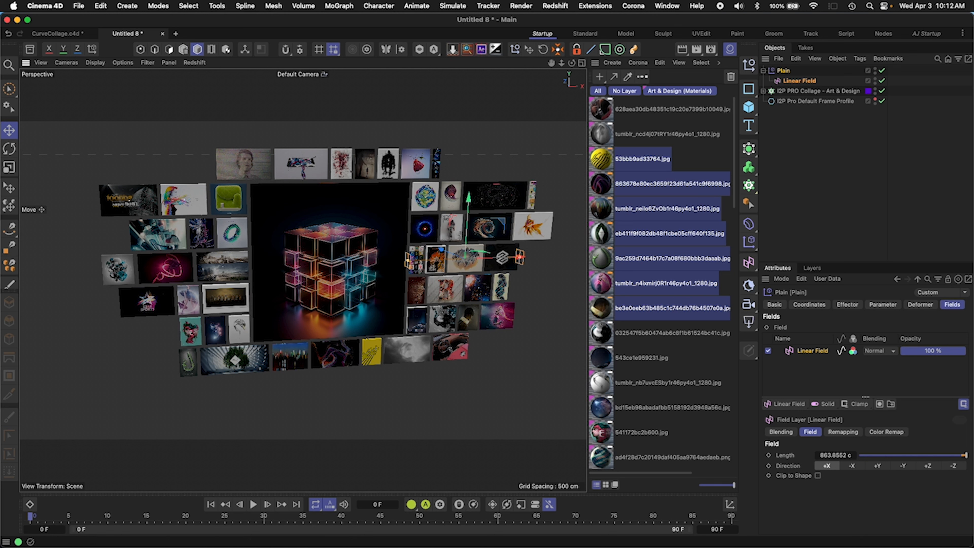
Step: Add the Image2Plane Position Effector and put it before the Plain effector in the collage cloner's effector order
left_click(748, 321)
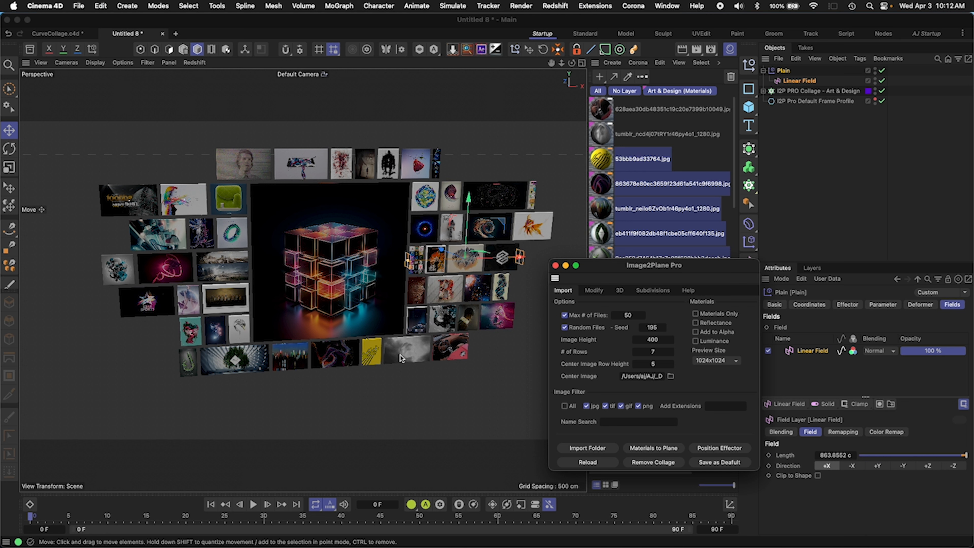
left_click(719, 449)
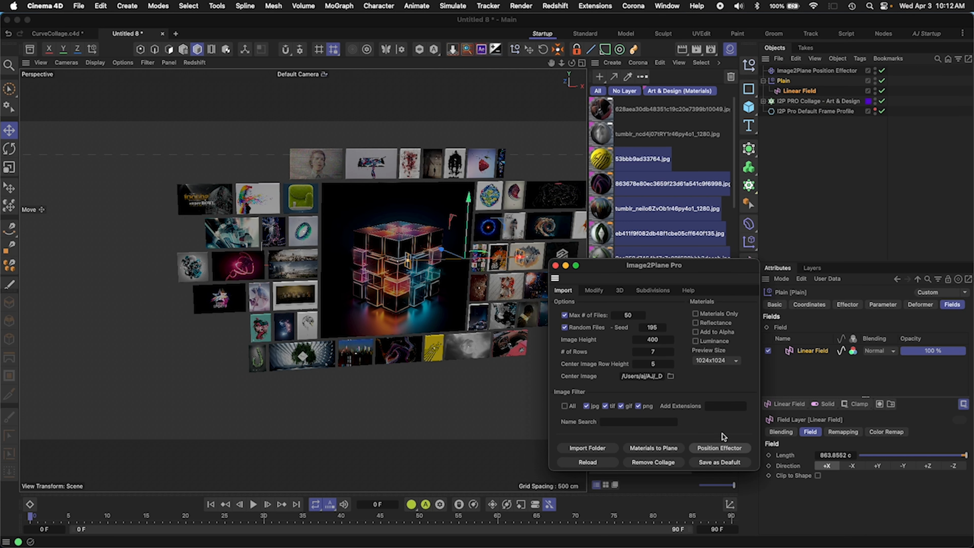
left_click(821, 103)
left_click(822, 102)
left_click(916, 304)
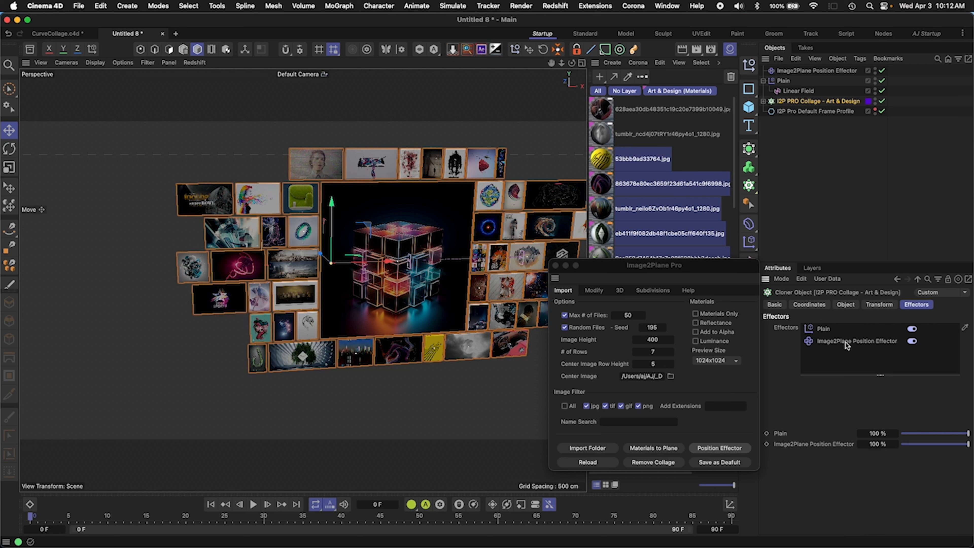
left_click_drag(825, 343, 827, 328)
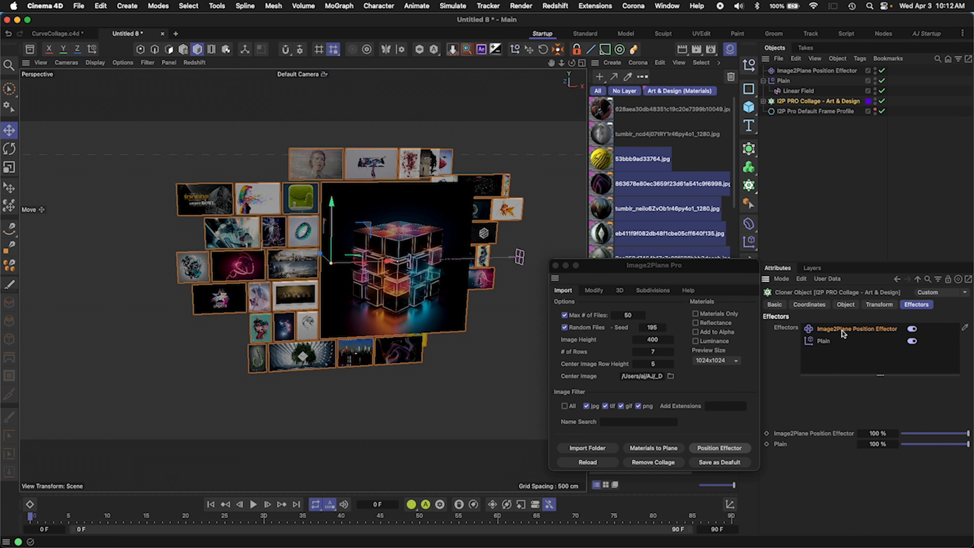
Step: Shorten the Linear Field to 0 cm and move it back and forth across the collage to test the effect
left_click_drag(379, 313, 387, 312, "alt")
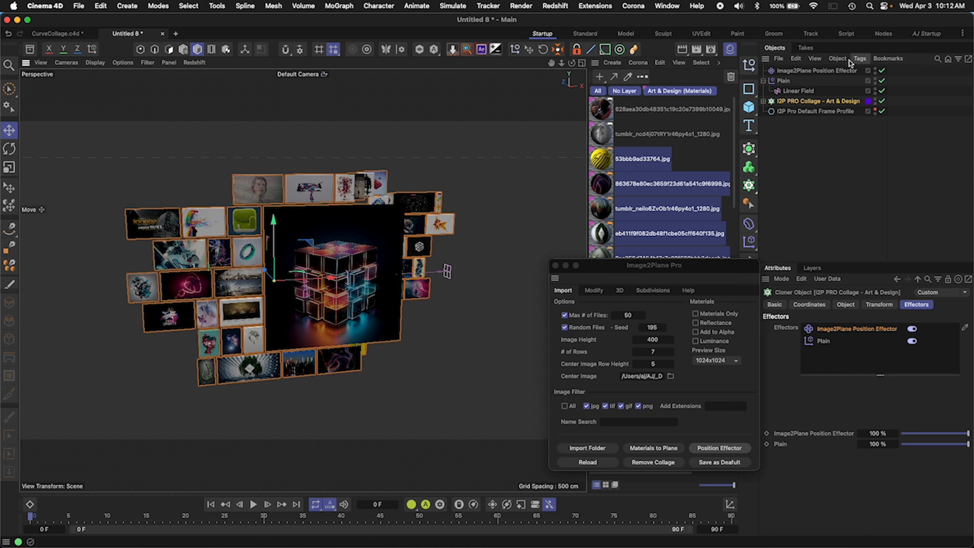
left_click(799, 90)
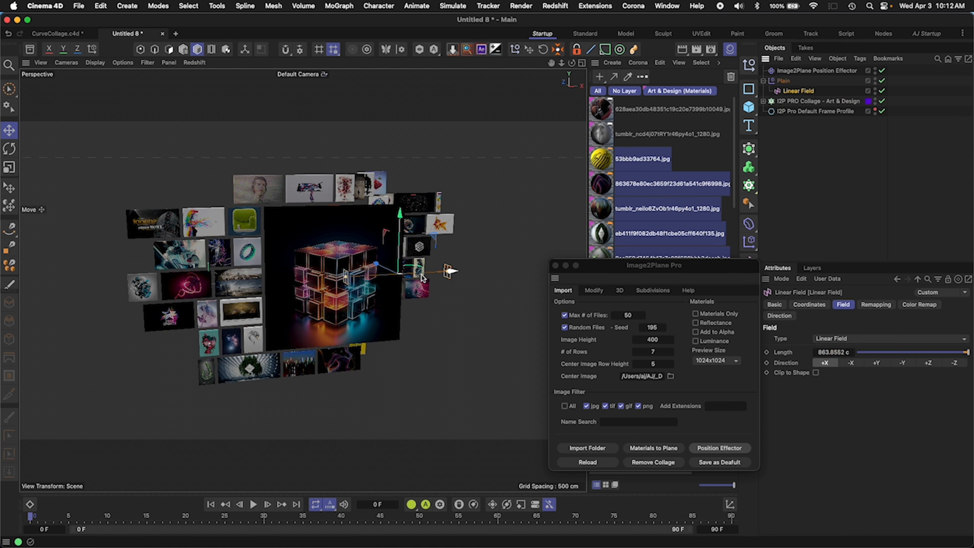
left_click_drag(451, 271, 371, 274)
left_click_drag(430, 281, 280, 279)
right_click_drag(280, 279, 363, 252, "alt")
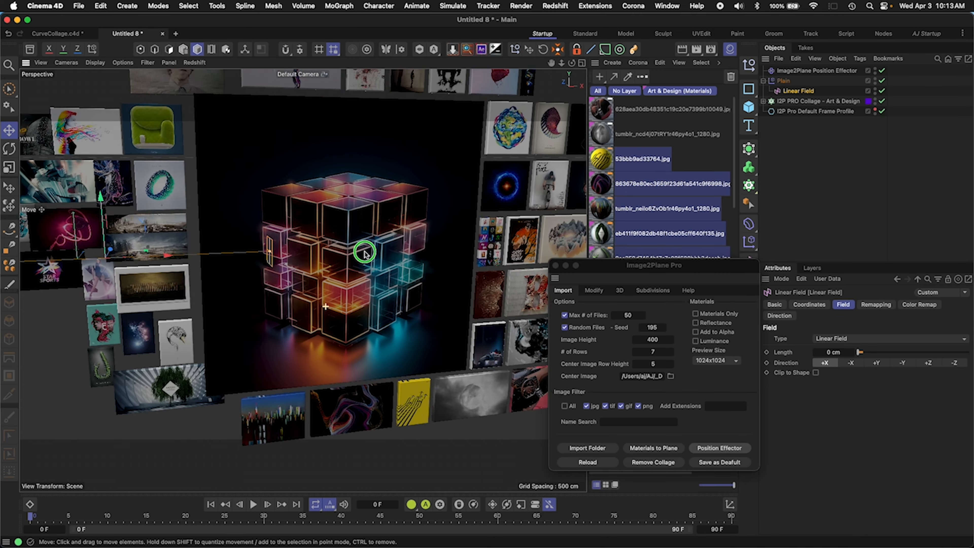
middle_click_drag(363, 252, 398, 290, "alt")
left_click_drag(397, 287, 359, 287, "alt")
left_click_drag(209, 251, 400, 272)
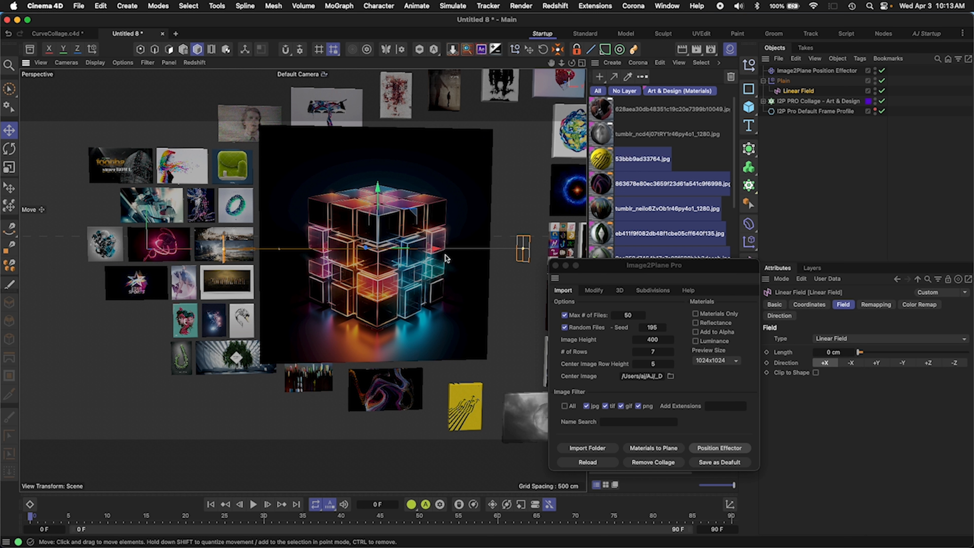
Step: Disable the Image2Plane Position Effector, and delete it together with the Plain effector and its Linear Field
left_click(882, 71)
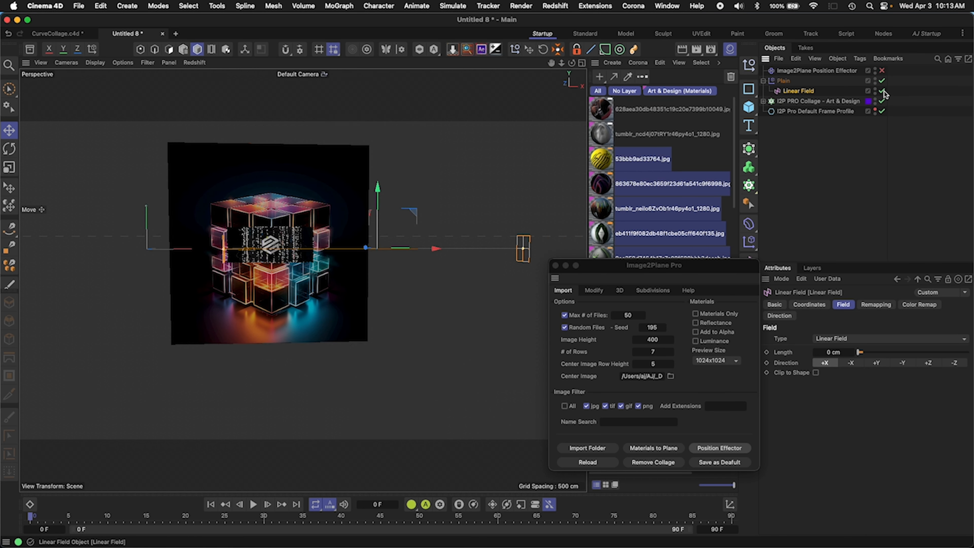
left_click(791, 71)
left_click(782, 81, "shift")
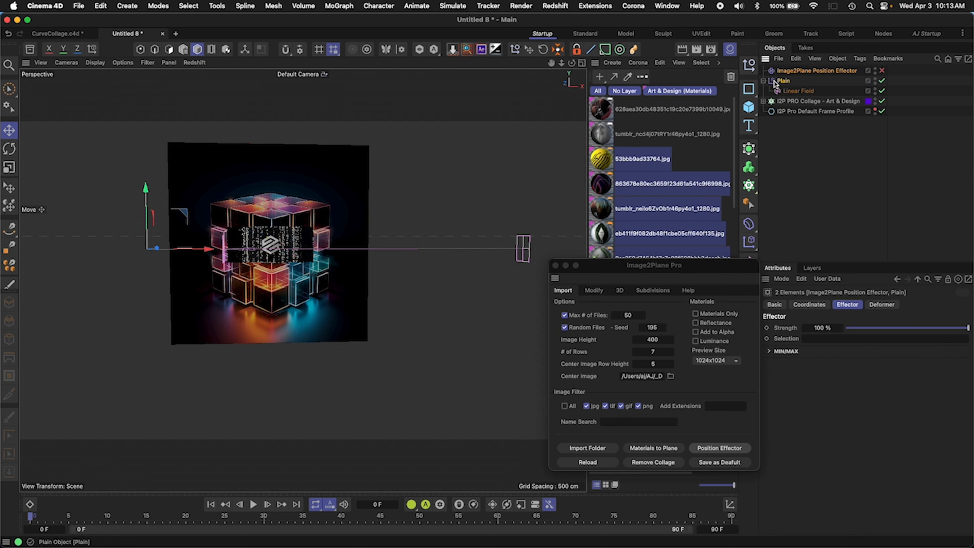
key("Delete")
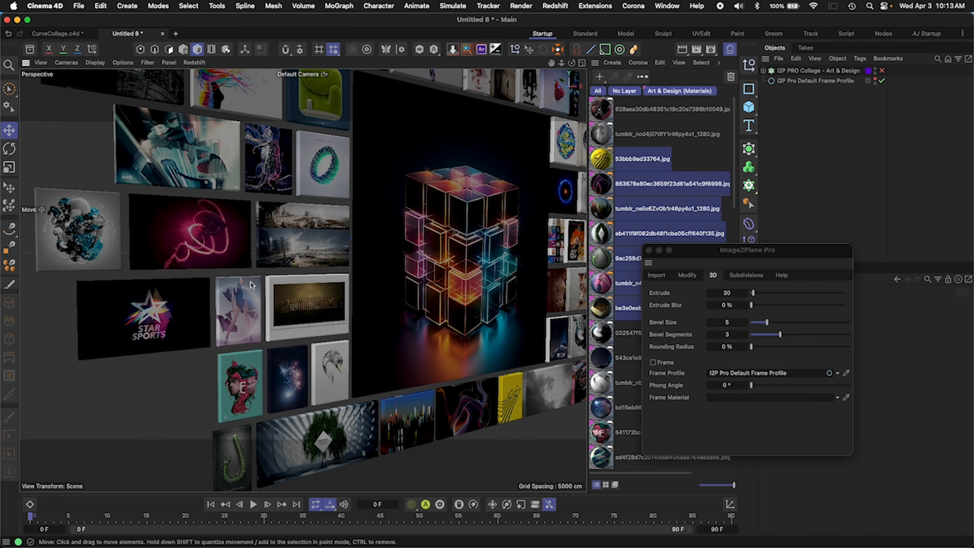
Step: Set the Extrude depth of the collage images to 848 in the plugin's 3D options
left_click_drag(268, 297, 341, 306, "alt")
middle_click_drag(342, 307, 490, 408, "alt")
left_click_drag(397, 298, 534, 281, "alt")
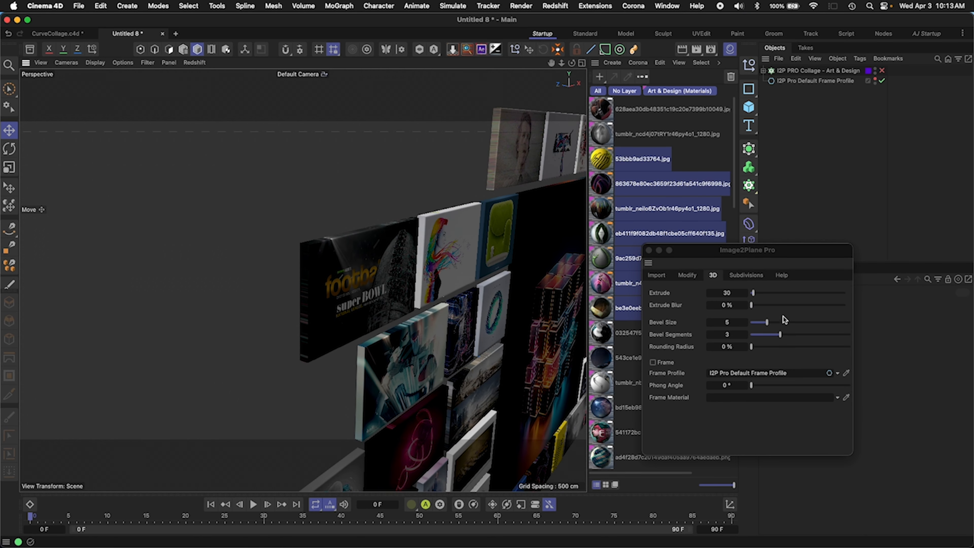
left_click_drag(752, 292, 830, 294)
Step: Examine the extruded sides and edges of the collage images from several angles and up close
mouse_move(399, 319)
left_mouse_down("alt")
mouse_move(370, 325)
mouse_move(385, 313)
left_mouse_up("alt")
left_click_drag(450, 344, 388, 361, "alt")
left_click_drag(438, 342, 494, 331, "alt")
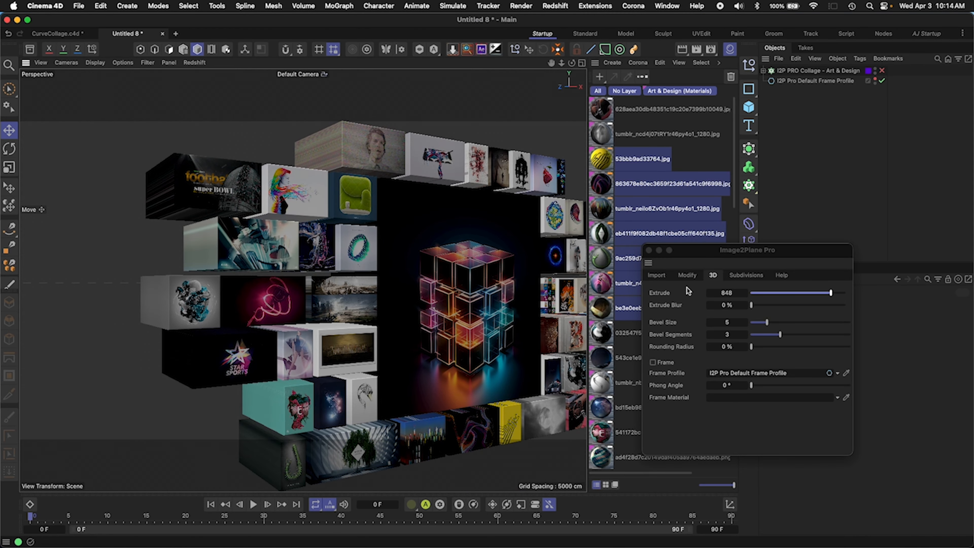
middle_click_drag(333, 286, 386, 355, "alt")
middle_click_drag(378, 414, 353, 337, "alt")
left_click_drag(352, 333, 391, 387, "alt")
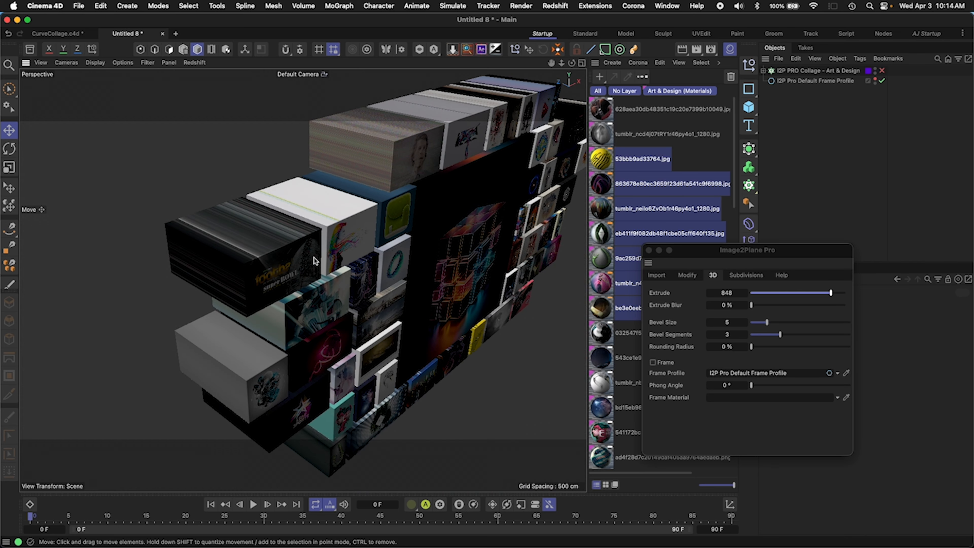
right_click_drag(314, 257, 395, 259, "alt")
left_click_drag(396, 259, 389, 319, "alt")
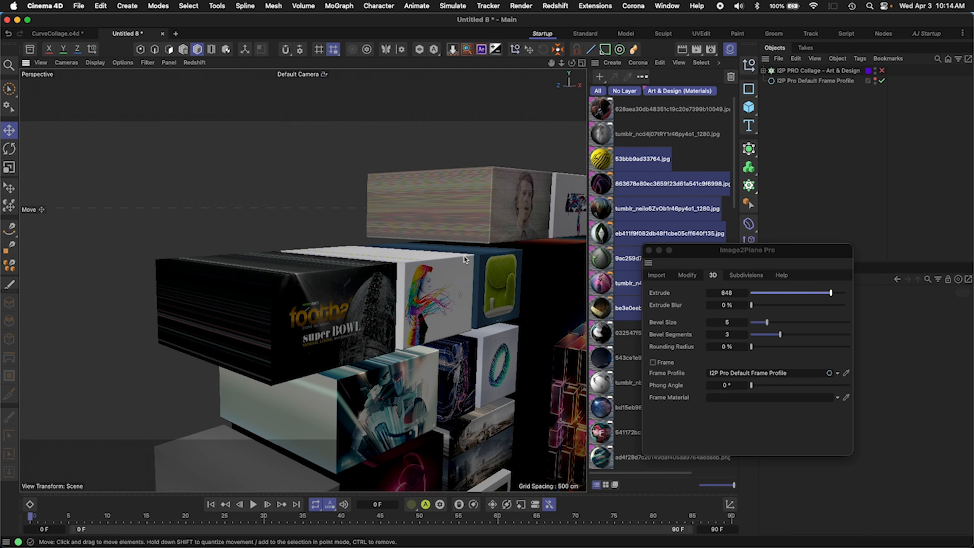
Step: Switch the renderer to Standard in the render settings and close the settings window
left_click_drag(464, 260, 357, 273, "alt")
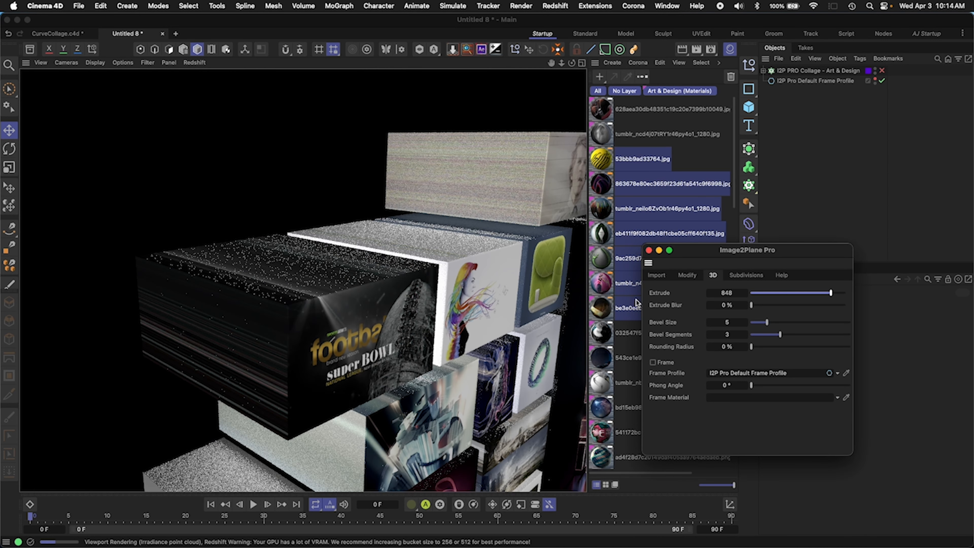
key("super+b")
left_click(711, 204)
left_click(703, 226)
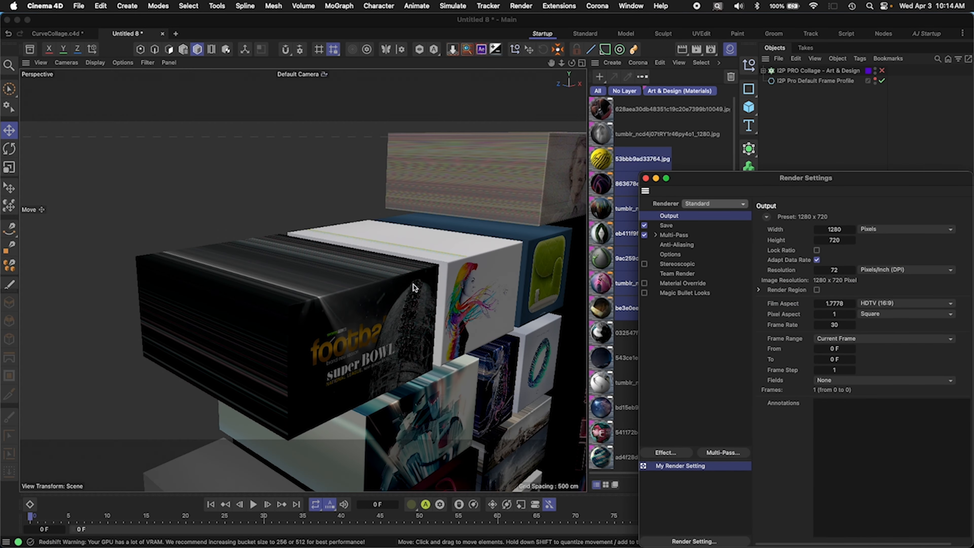
left_click(359, 274)
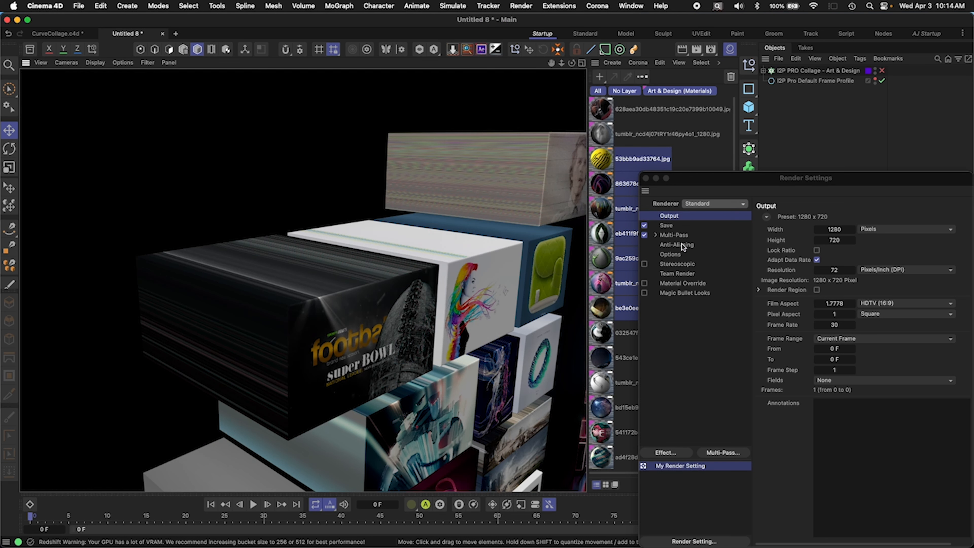
left_click(781, 139)
left_click(773, 178)
key("super+w")
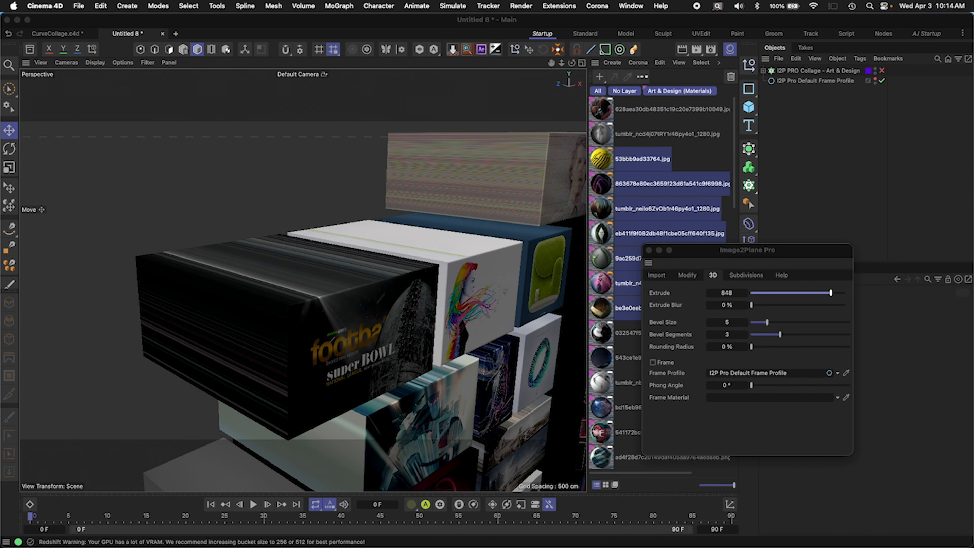
left_click(790, 248)
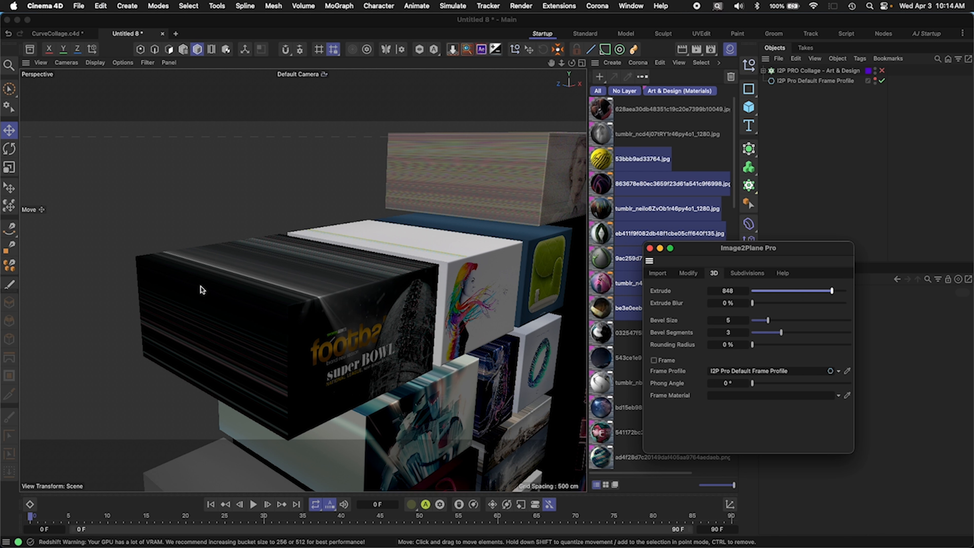
Step: Raise the Extrude Blur to 50 % and on to 95 %, examining the sides of the extruded images at each value
left_click_drag(754, 303, 799, 306)
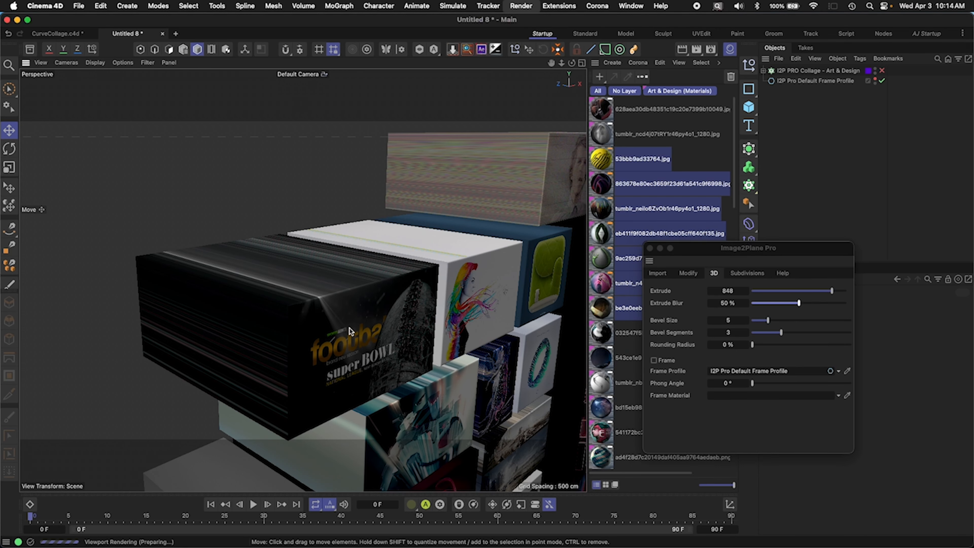
left_click_drag(443, 350, 367, 330, "alt")
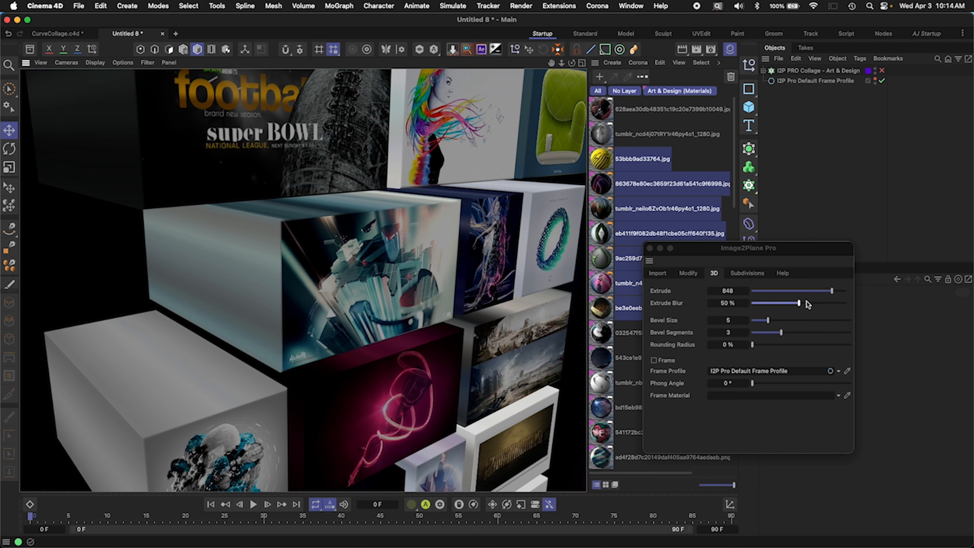
left_click_drag(808, 304, 842, 303)
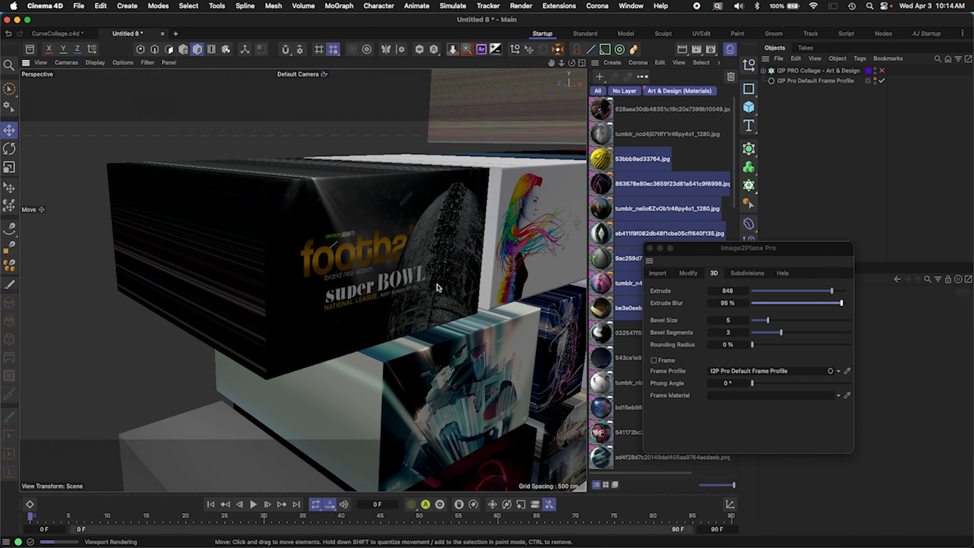
left_click_drag(438, 287, 380, 281, "alt")
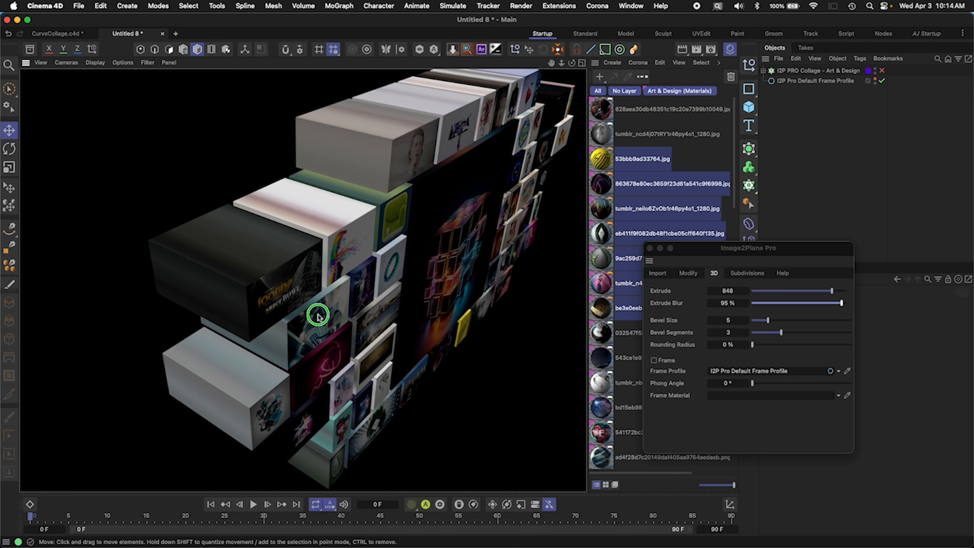
right_click_drag(319, 314, 350, 287, "alt")
left_click_drag(349, 287, 367, 309, "alt")
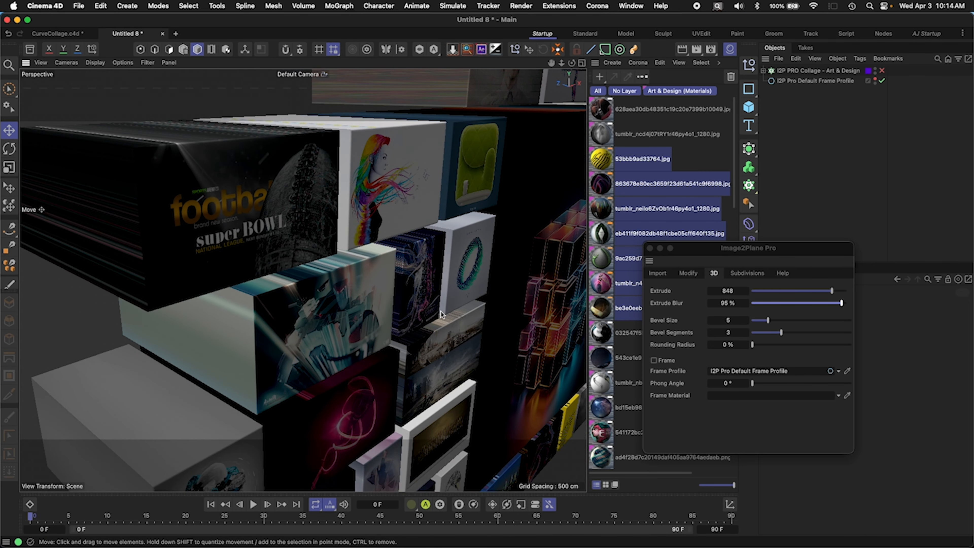
right_click_drag(423, 310, 374, 371, "alt")
Step: Reduce the Extrude depth to 206, reset Extrude Blur to 0 %, and set the Bevel Size to 23.7
left_click_drag(807, 294, 733, 315)
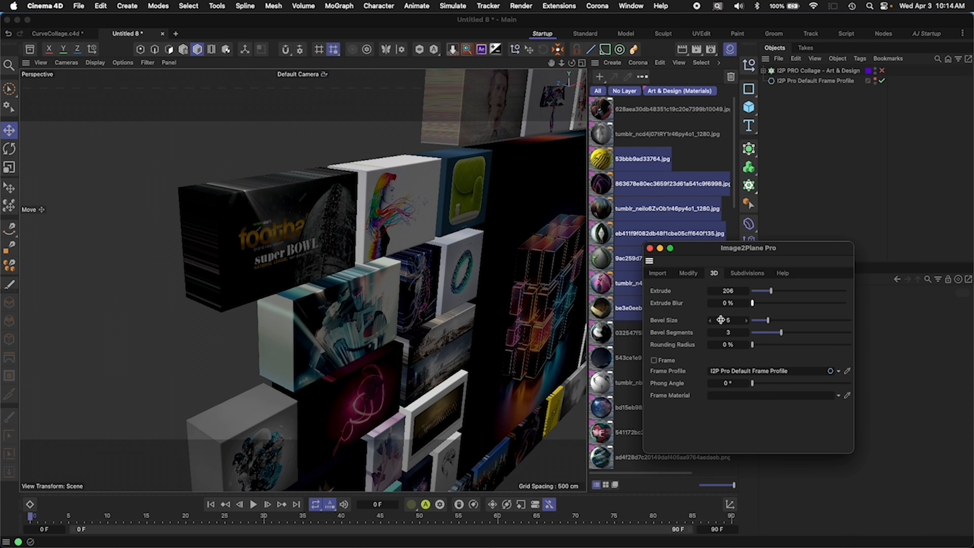
left_click_drag(295, 267, 328, 322, "alt")
right_click_drag(361, 332, 448, 264, "alt")
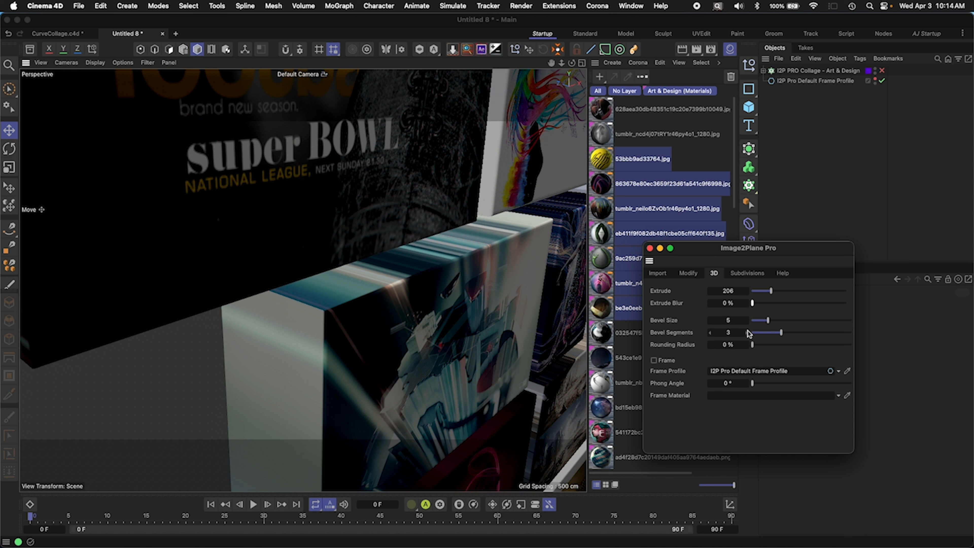
left_click_drag(795, 315, 830, 320)
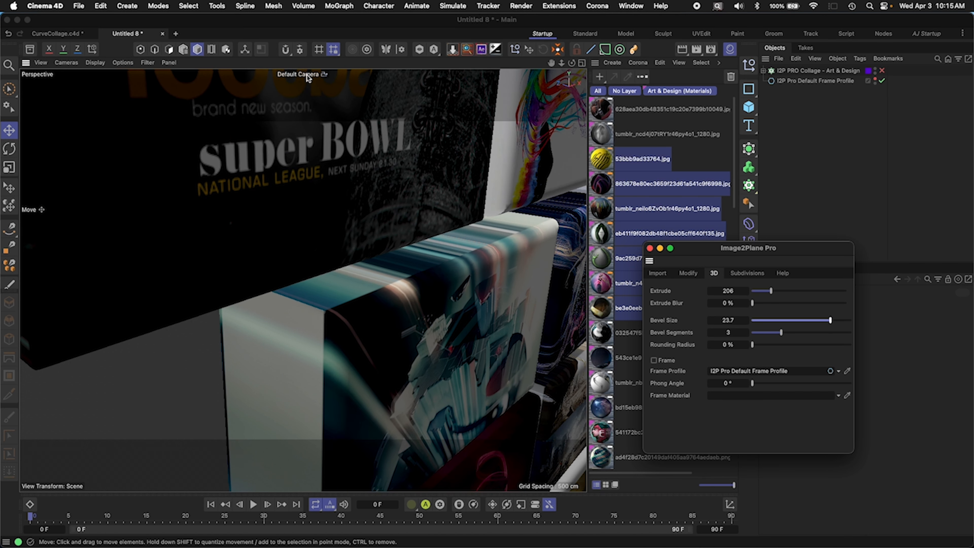
Step: Display the viewport with Gouraud Shading (Lines) and examine the mesh along the bevelled image edges
left_click(95, 62)
left_click(103, 108)
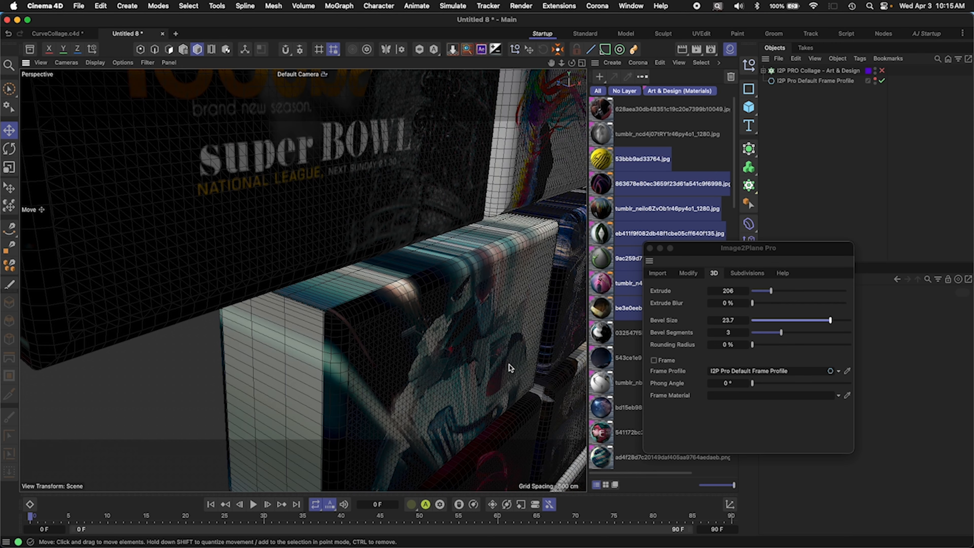
middle_click_drag(510, 367, 456, 280, "alt")
middle_click_drag(384, 368, 384, 190, "alt")
middle_click_drag(387, 246, 387, 191, "alt")
right_click_drag(365, 259, 386, 228, "alt")
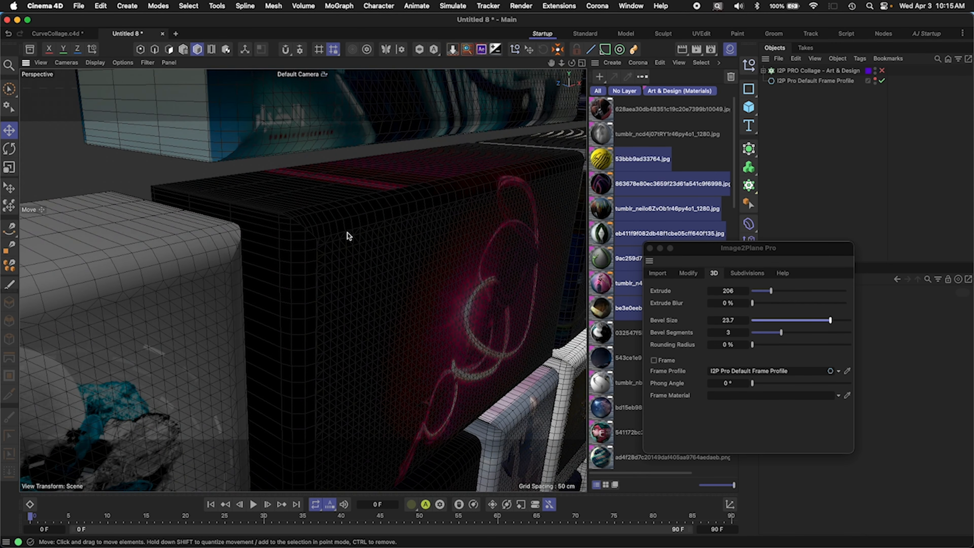
Step: Set the Bevel Size to 21.5, and try 5 Bevel Segments before settling on 4
left_click_drag(804, 324, 772, 327)
mouse_move(793, 322)
left_mouse_down()
mouse_move(823, 321)
mouse_move(762, 334)
mouse_move(801, 333)
left_mouse_up()
scroll(398, 277, "up", 3)
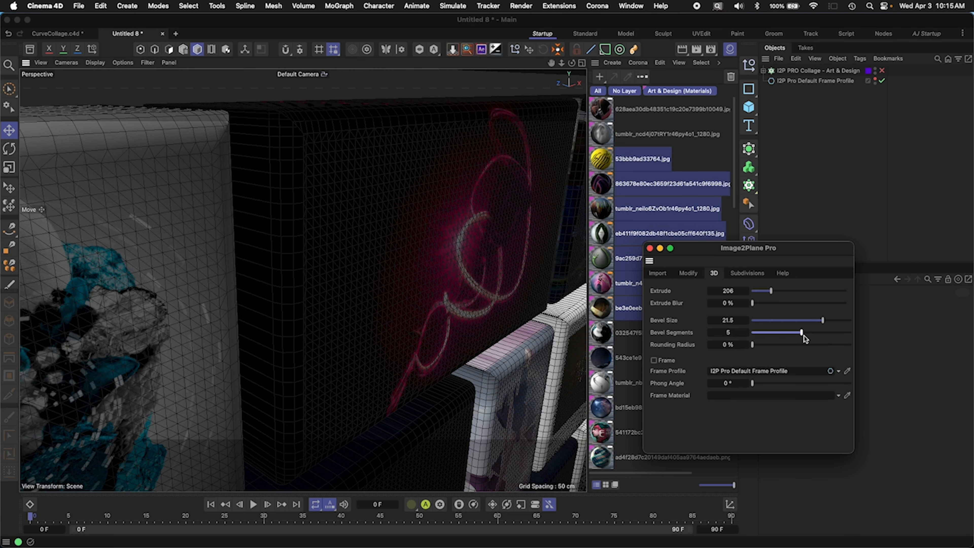
left_click(790, 332)
Step: Set both the Bevel Size and the Extrude depth of the collage images to 0
left_click_drag(786, 320, 746, 331)
left_click_drag(385, 280, 425, 287, "alt")
left_click_drag(771, 291, 714, 288)
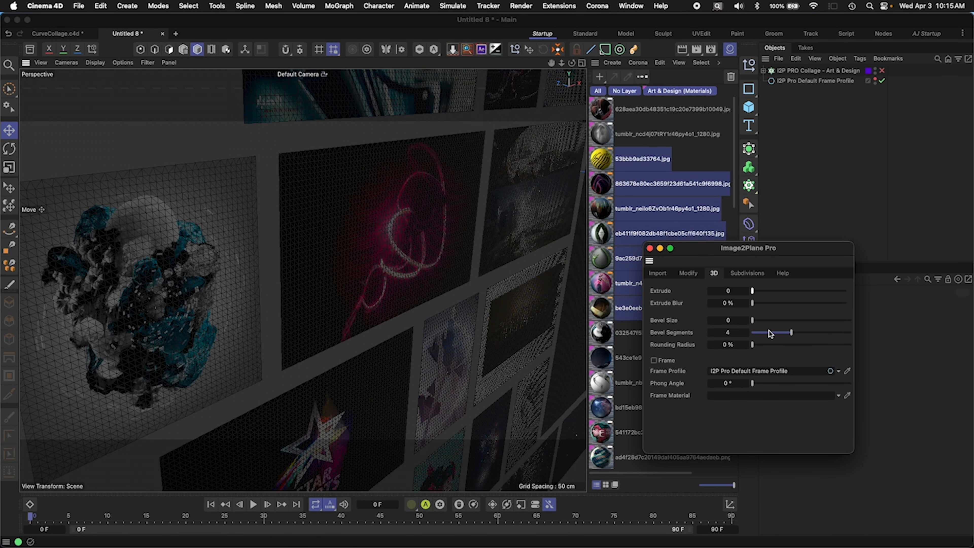
Step: Return the viewport display to Gouraud Shading without lines and look over the flat collage
left_click(95, 62)
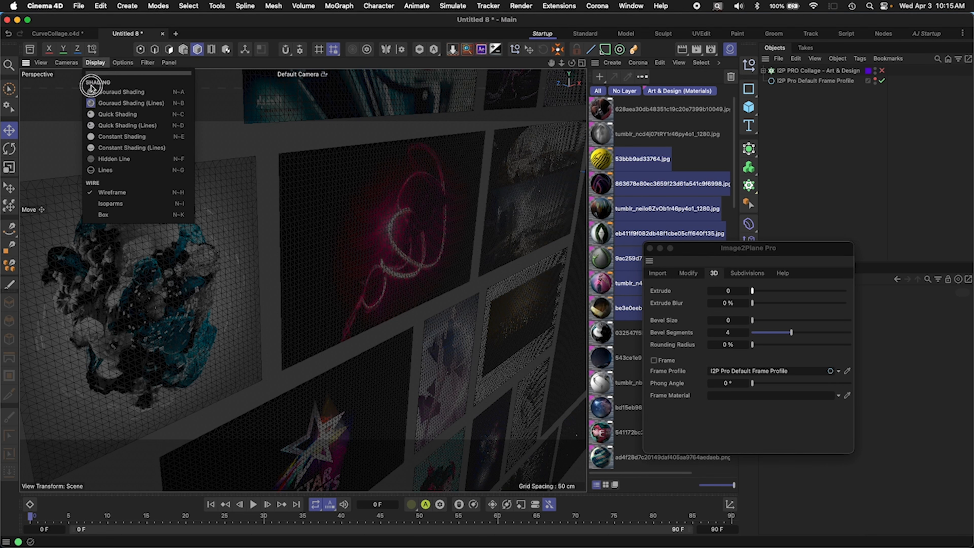
left_click(110, 94)
left_click_drag(422, 90, 387, 205, "alt")
scroll(398, 229, "down", 5)
left_click_drag(442, 227, 308, 206, "alt")
left_click_drag(372, 216, 315, 190, "alt")
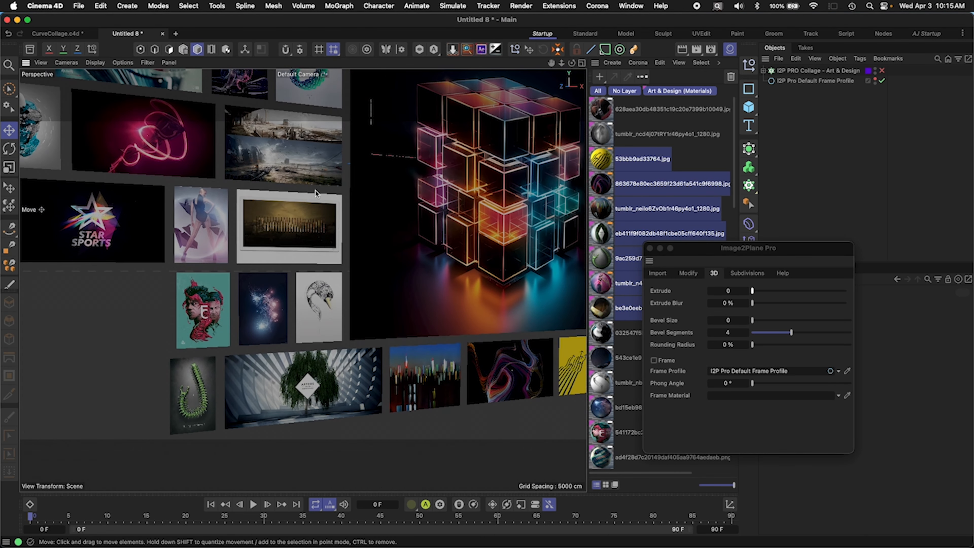
Step: Set the Rounding Radius to 43 % and inspect the rounded image corners across the collage
left_click_drag(759, 345, 795, 346)
middle_click_drag(350, 274, 266, 289, "alt")
scroll(266, 290, "down", 5)
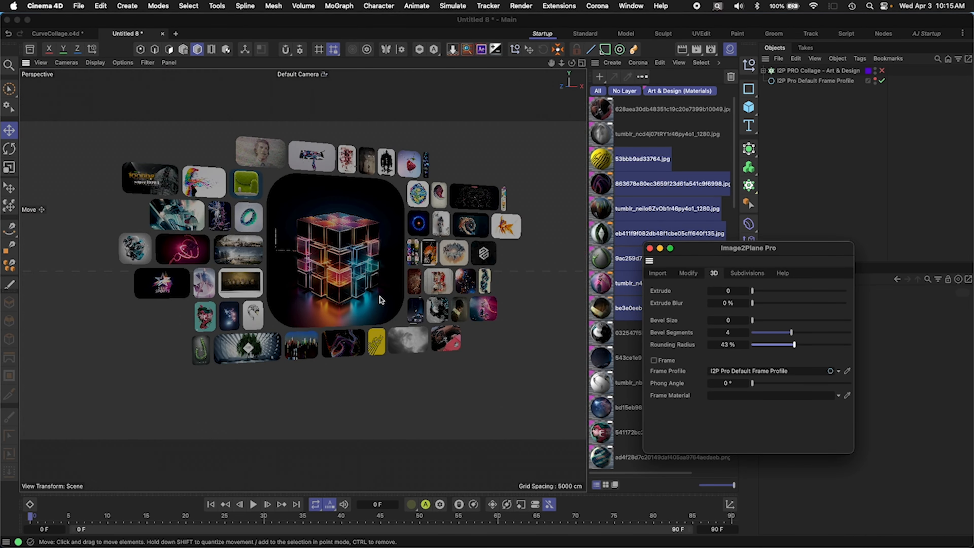
mouse_move(378, 297)
left_mouse_down("alt")
mouse_move(356, 296)
mouse_move(376, 293)
left_mouse_up("alt")
middle_click_drag(376, 292, 315, 338, "alt")
right_click_drag(314, 337, 352, 329, "alt")
middle_click_drag(352, 328, 375, 282, "alt")
right_click_drag(375, 283, 349, 314, "alt")
middle_click_drag(347, 314, 356, 328, "alt")
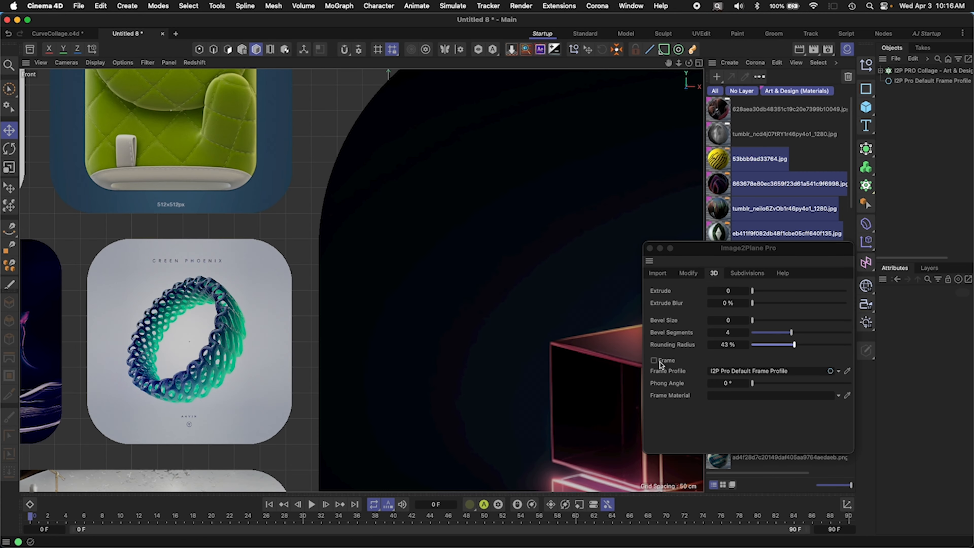
Step: Enable the Frame option and inspect the frames around the images in the front and perspective views
left_click(654, 361)
scroll(447, 252, "down", 4)
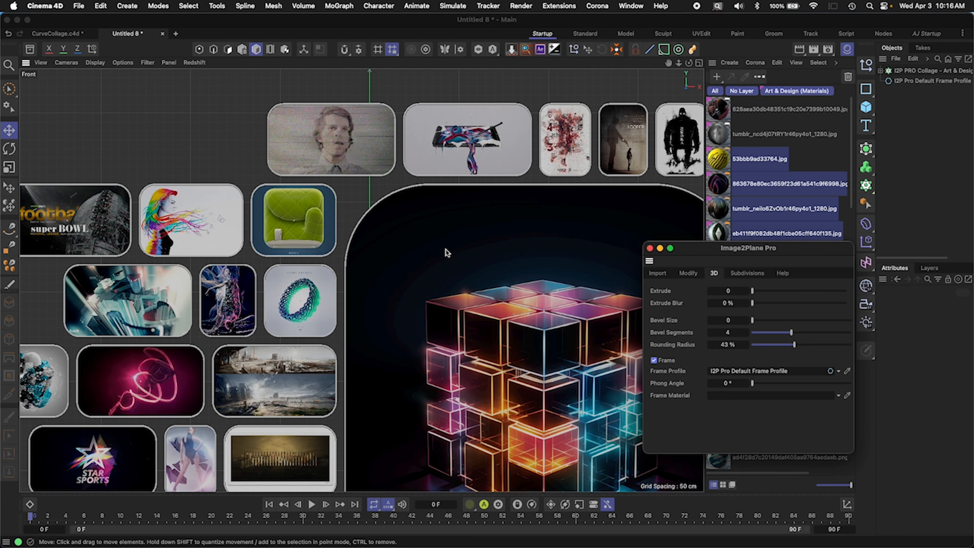
middle_click(408, 244)
middle_click(347, 232)
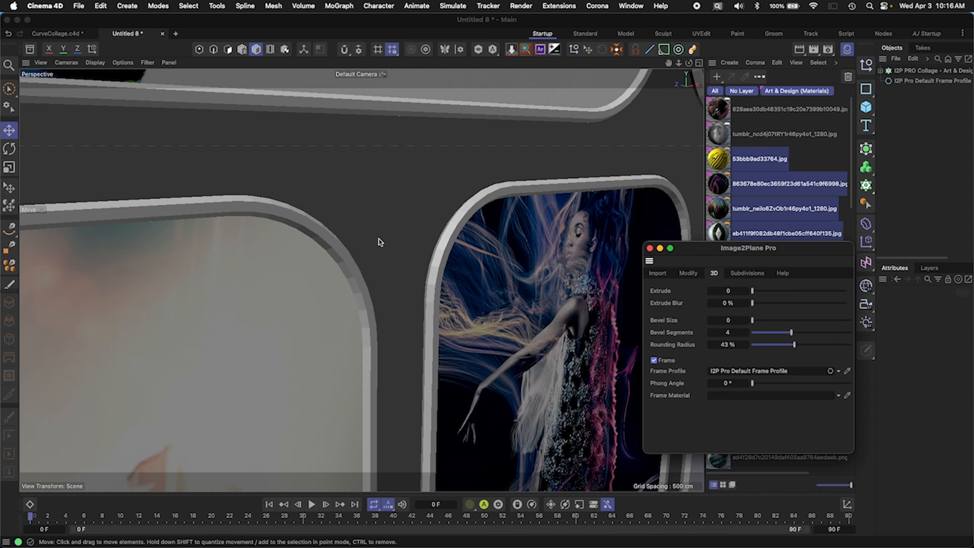
right_click_drag(409, 273, 360, 322, "alt")
middle_click_drag(364, 315, 395, 283, "alt")
right_click_drag(396, 283, 341, 341, "alt")
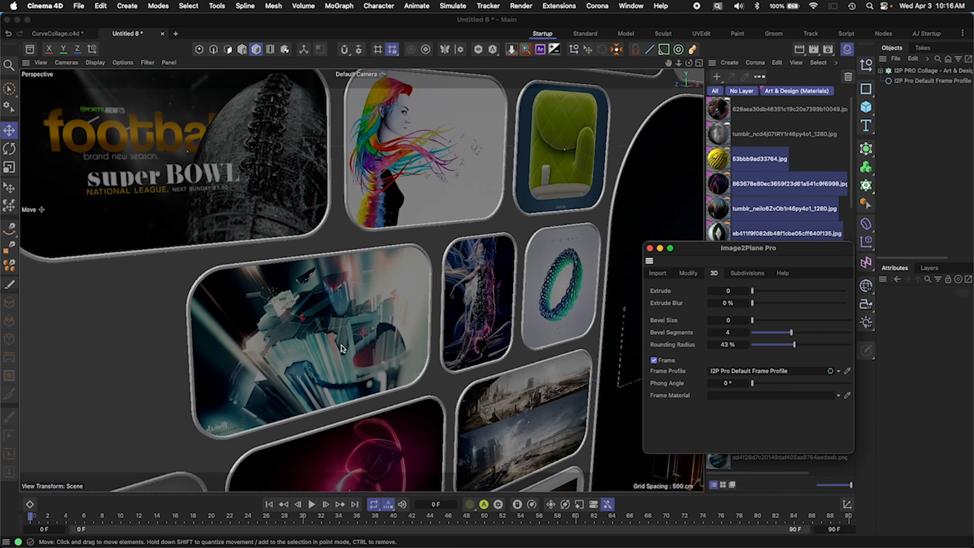
middle_click_drag(341, 342, 369, 315, "alt")
Step: Make room for the side panels and set the Sides of the I2P Pro Default Frame Profile to 4
left_click(857, 140)
left_click_drag(856, 140, 798, 140)
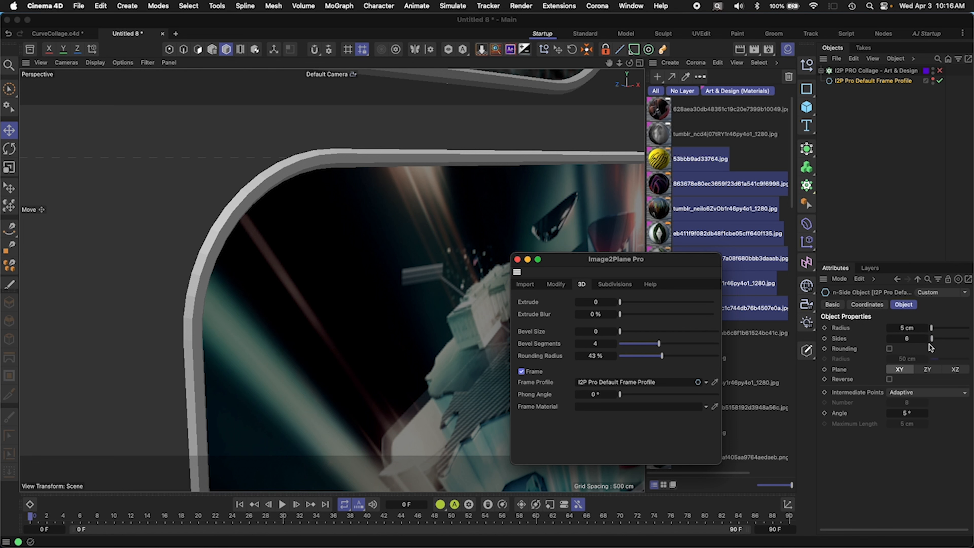
left_click_drag(910, 339, 910, 339)
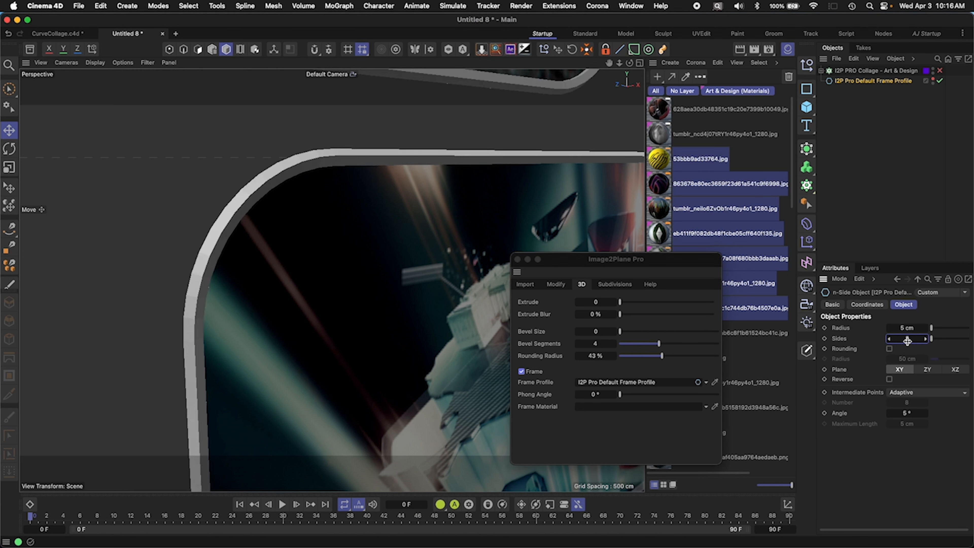
left_click(889, 339)
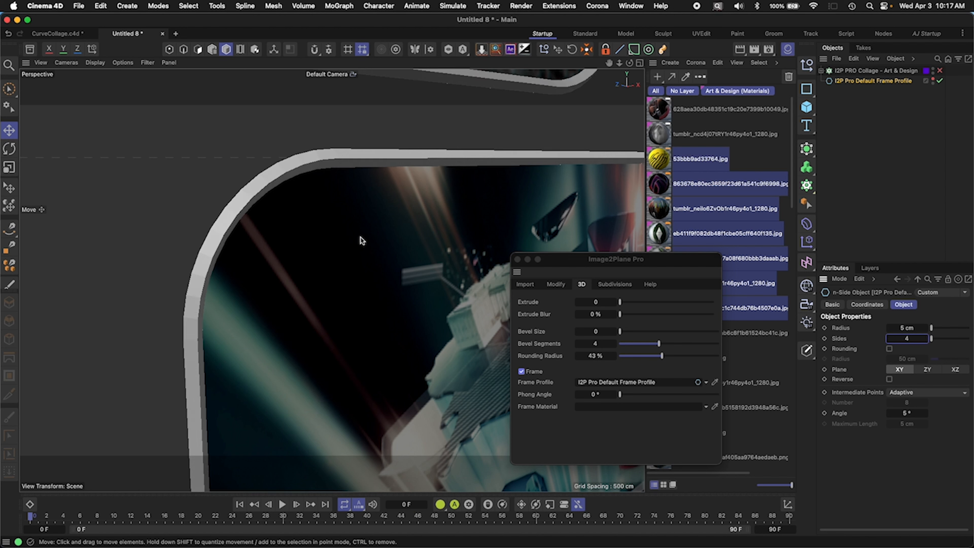
Step: Set the Rounding Radius to 10 % and the frame Phong Angle to 34.3775°
left_click(629, 355)
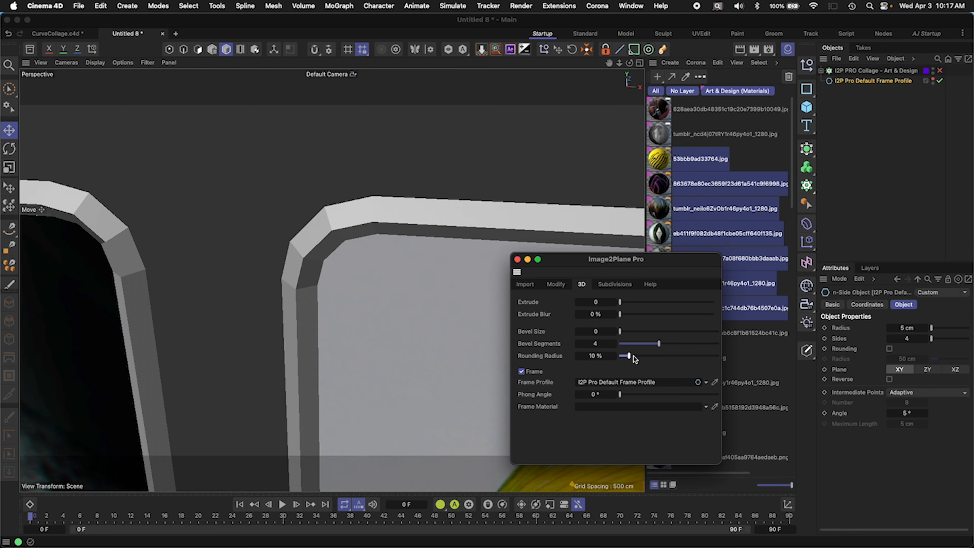
left_click_drag(358, 301, 345, 289, "alt")
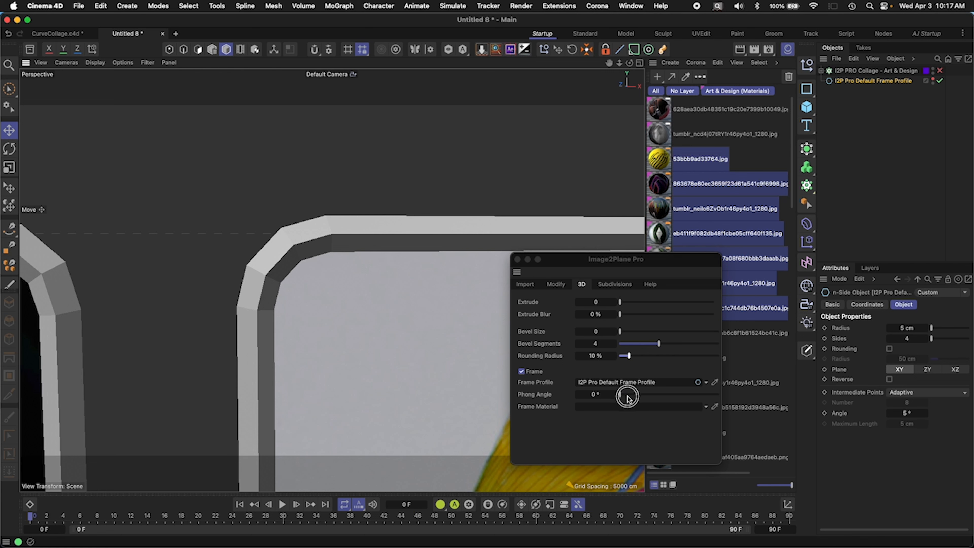
mouse_move(626, 395)
left_mouse_down()
mouse_move(654, 395)
mouse_move(618, 397)
mouse_move(638, 395)
left_mouse_up()
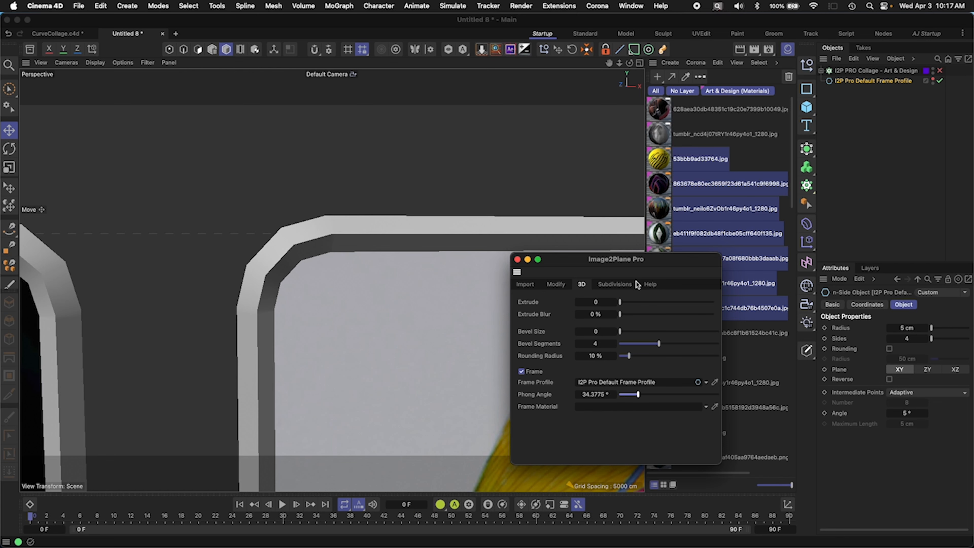
Step: Scale the I2P Pro Default Frame Profile object to adjust the thickness of the image frames
middle_click_drag(390, 369, 541, 235, "alt")
left_click_drag(459, 332, 449, 344, "alt")
right_click_drag(448, 345, 402, 388, "alt")
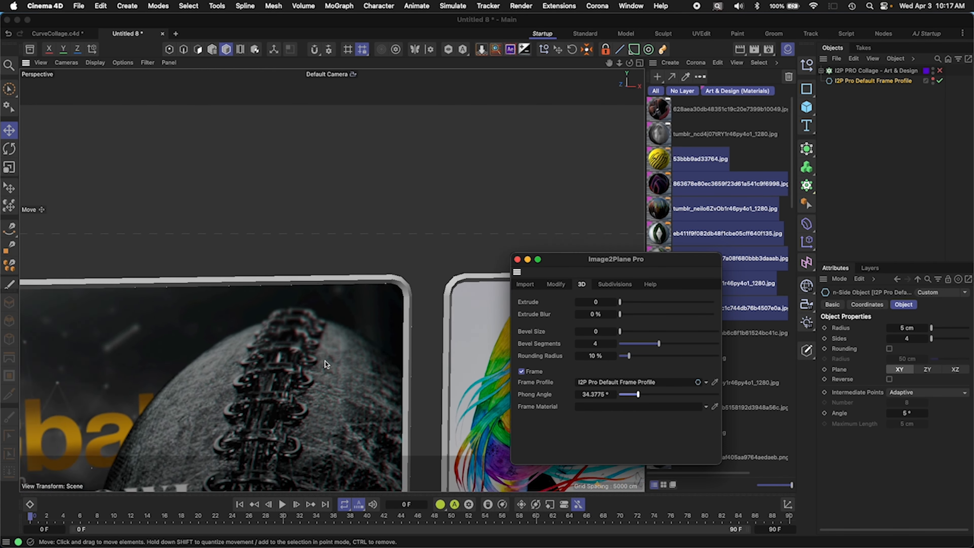
middle_click_drag(403, 387, 366, 246, "alt")
left_click(852, 82)
key("t")
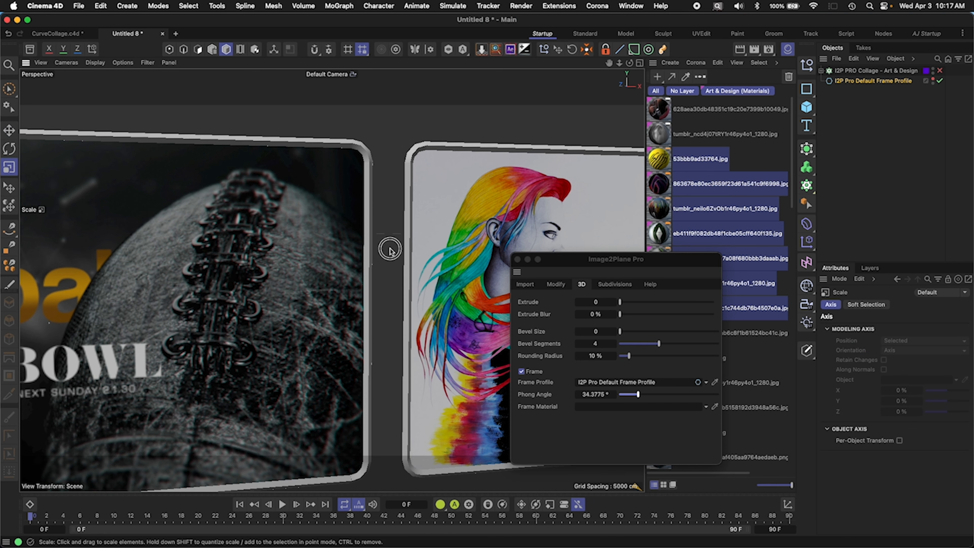
left_click_drag(390, 249, 590, 134)
middle_click_drag(386, 409, 389, 224, "alt")
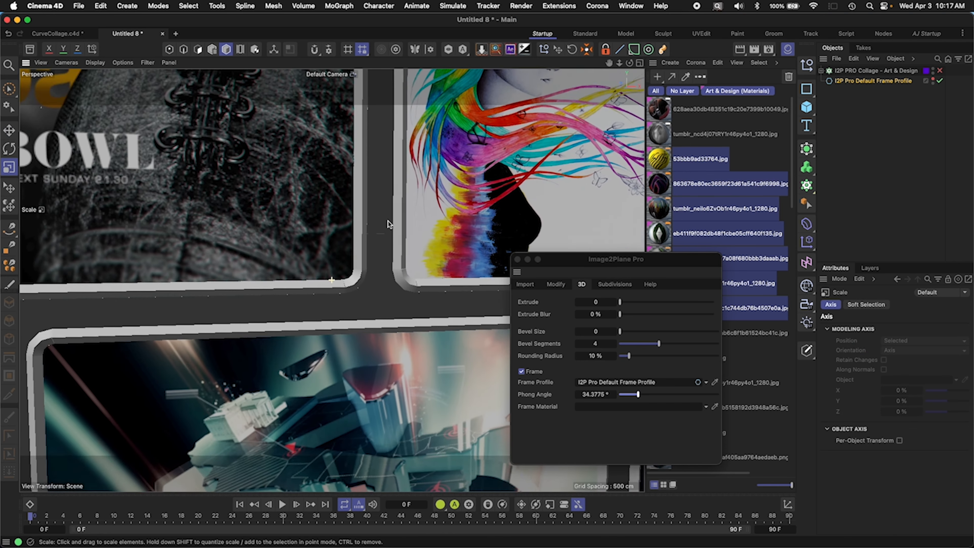
right_click_drag(389, 224, 325, 256, "alt")
Step: Move the plugin window off the materials, show only materials without a layer, and create a new standard material
left_click_drag(645, 258, 445, 244)
left_click(669, 62)
left_click(669, 62)
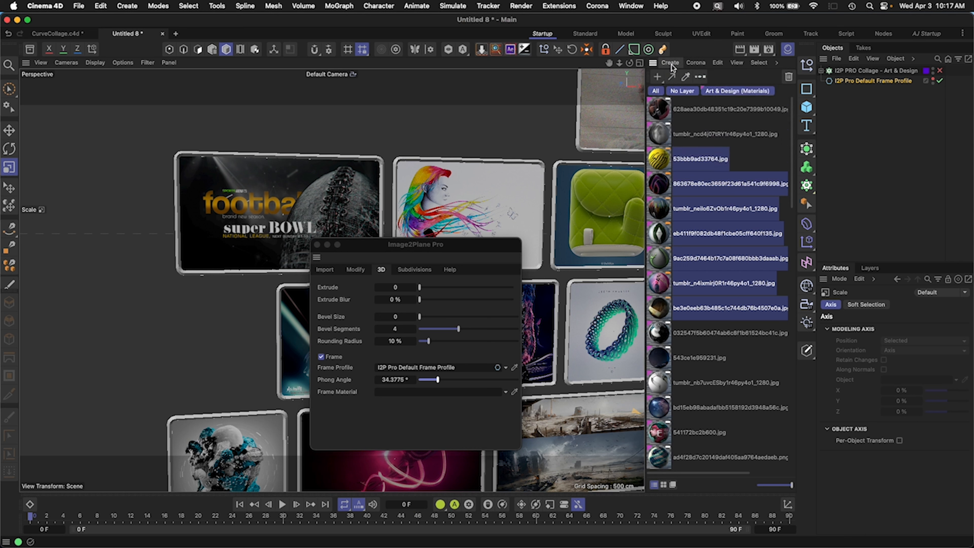
left_click(682, 90)
double_click(705, 145)
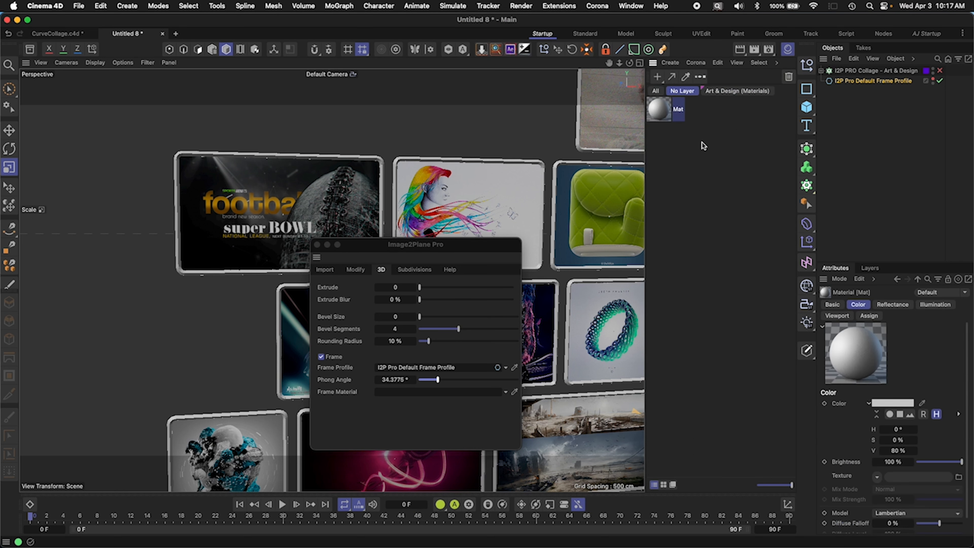
Step: Add a Beckmann reflection layer to the Mat material's Reflectance channel and set its Roughness to 44 %
double_click(664, 111)
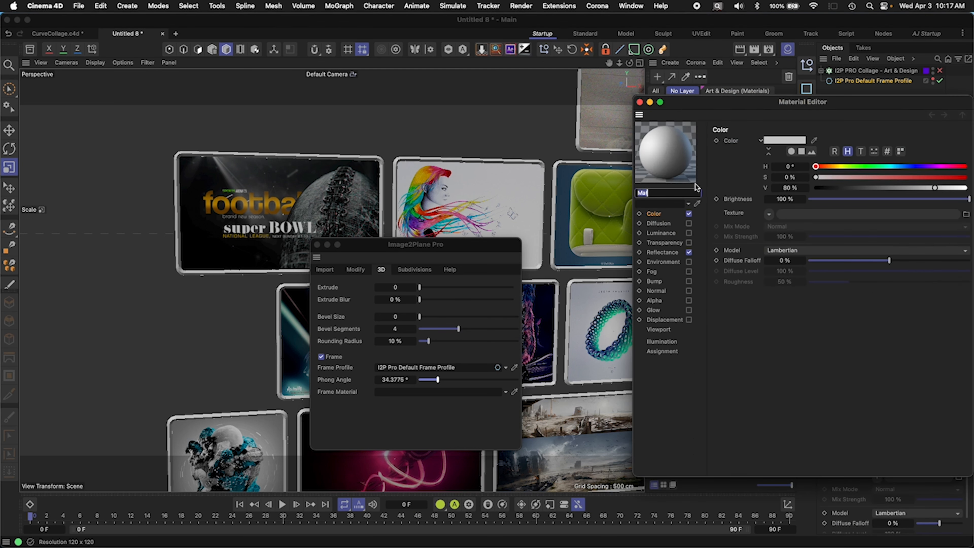
left_click(676, 253)
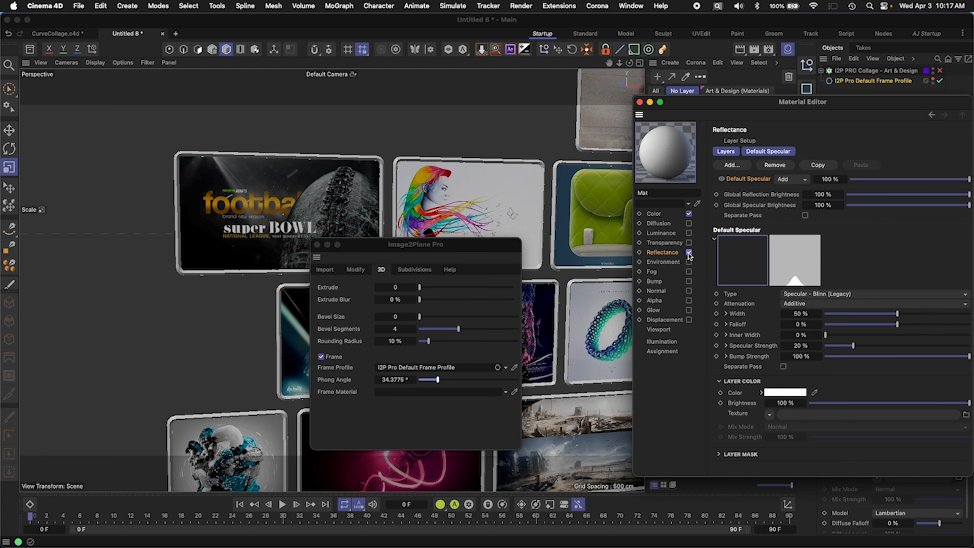
left_click(733, 169)
left_click(763, 190)
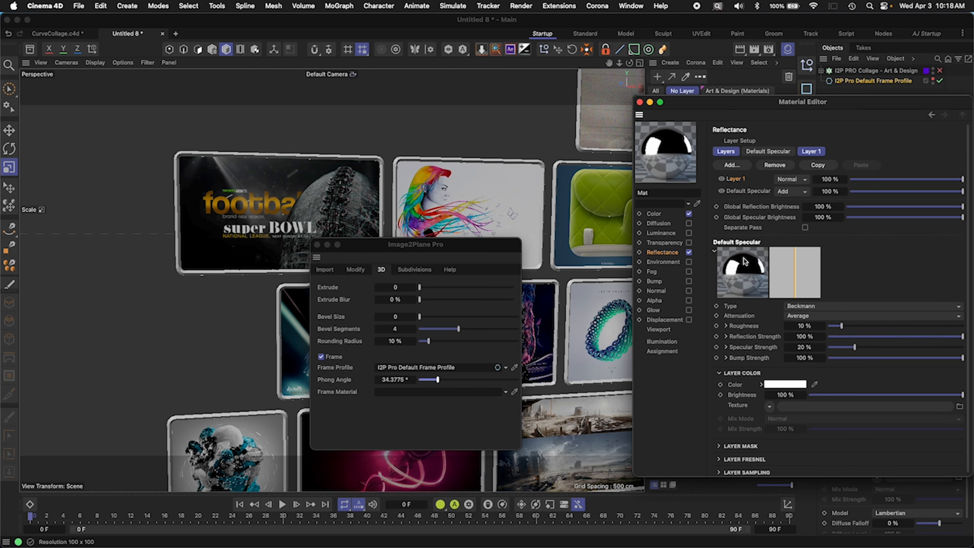
left_click_drag(841, 326, 892, 327)
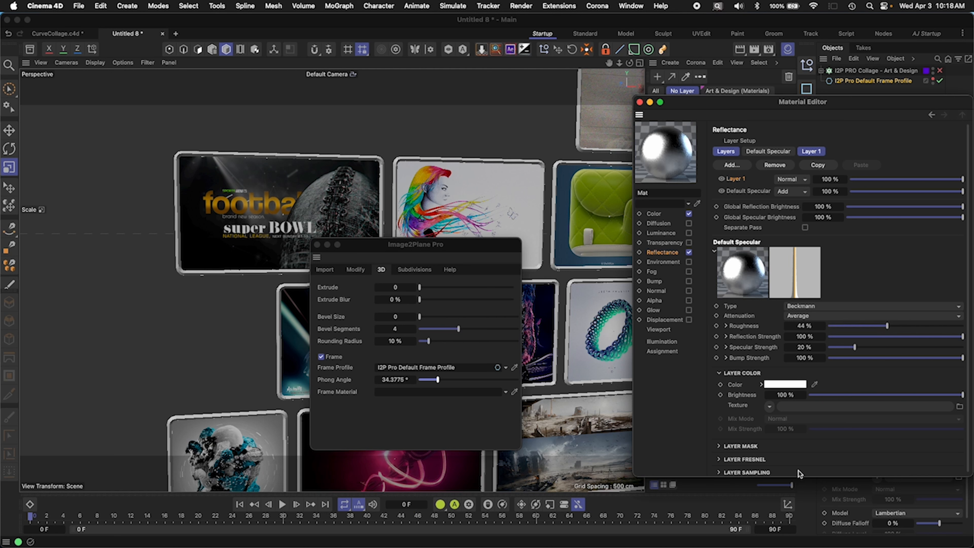
Step: Set the reflection layer's Sampling Subdivisions to 8.2 and close the Material Editor
scroll(733, 475, "down", 1)
left_click(718, 468)
scroll(769, 415, "down", 5)
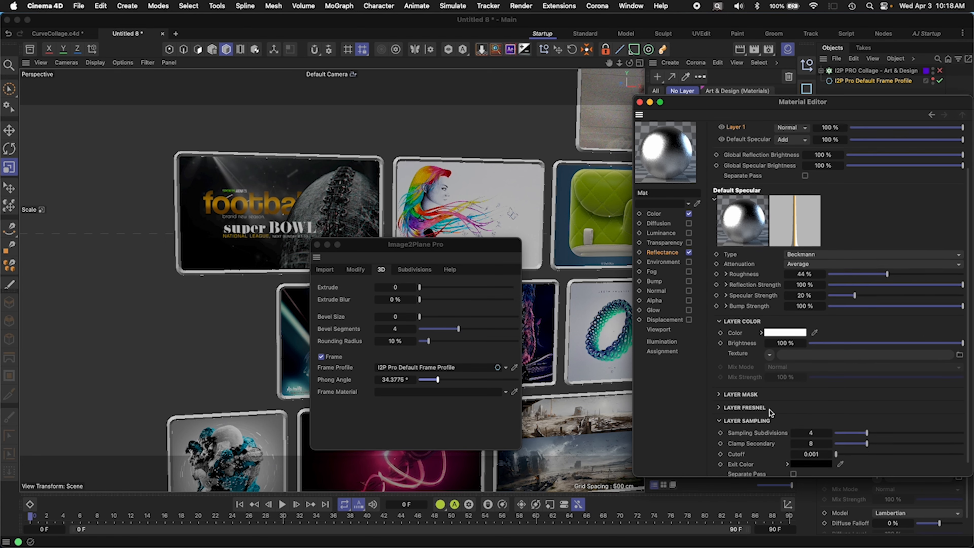
left_click(866, 440)
left_click_drag(868, 433, 900, 434)
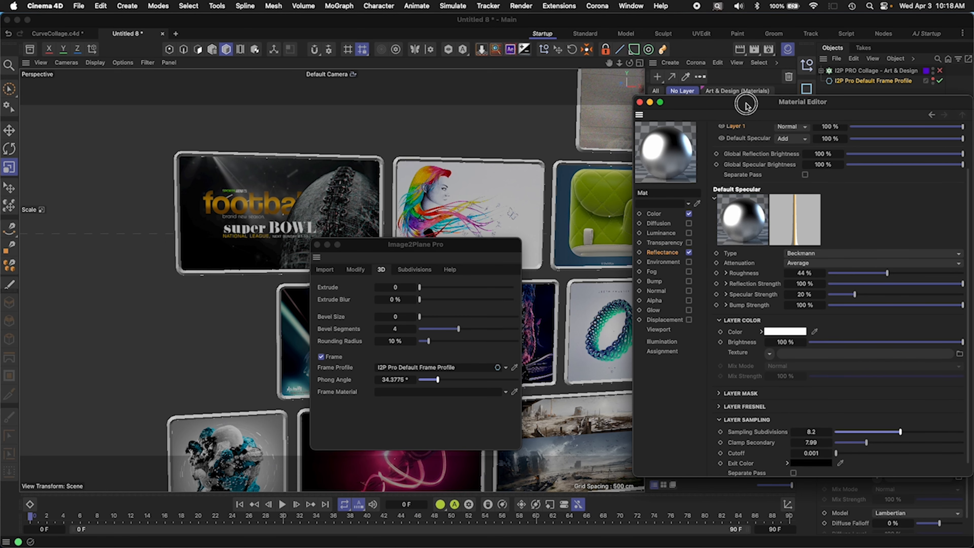
left_click(639, 102)
Step: Assign Mat as the plugin's Frame Material and preview the rendered frames up close, clear of the plugin window
left_click_drag(665, 119, 433, 391)
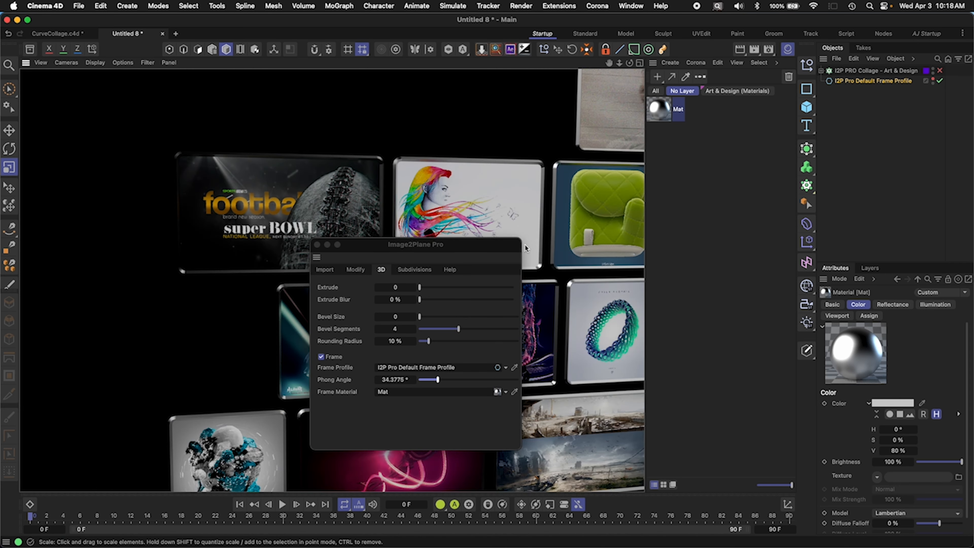
left_click_drag(514, 245, 359, 264)
scroll(399, 300, "up", 5)
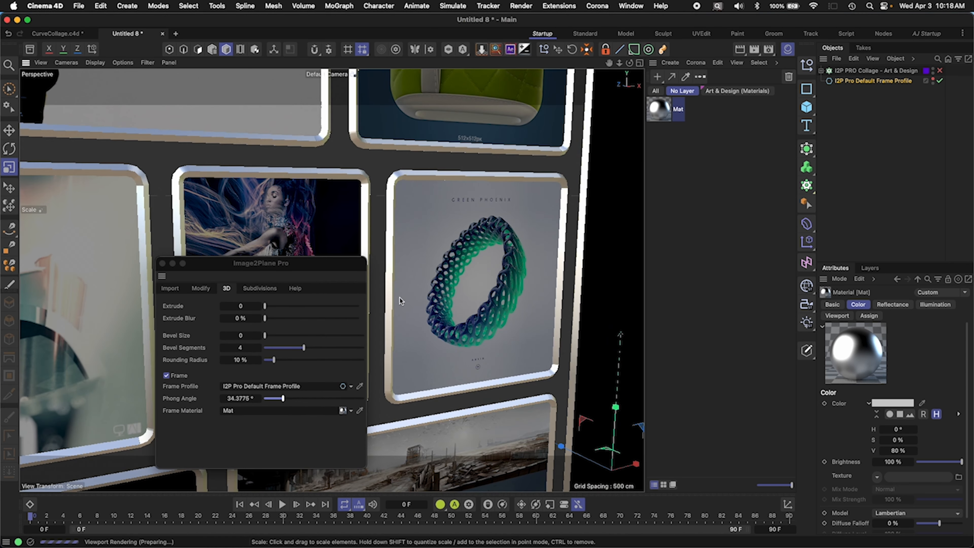
scroll(438, 144, "up", 6)
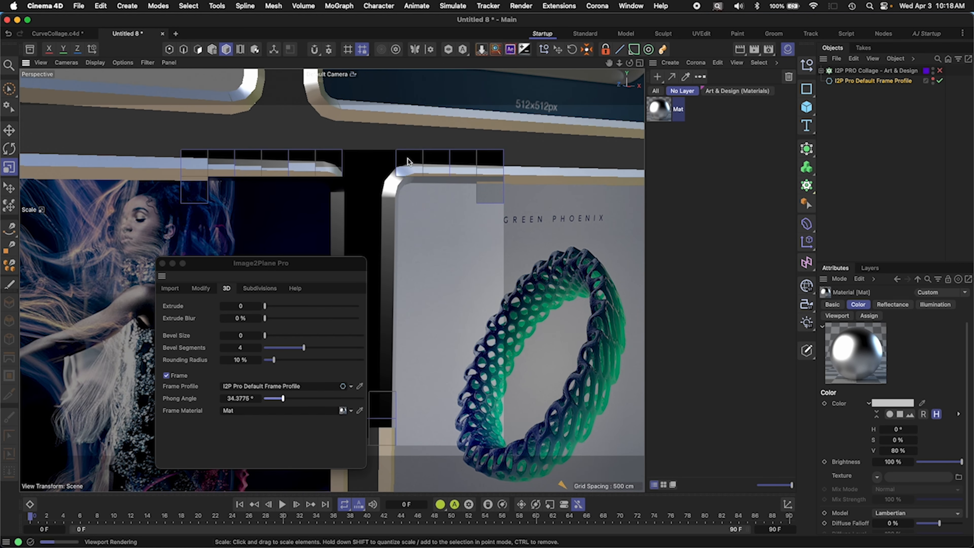
Step: Keep the edge Intermediate Points on Subdivided and set the Maximum Length to 7.3 in the plugin's subdivision settings
left_click(264, 291)
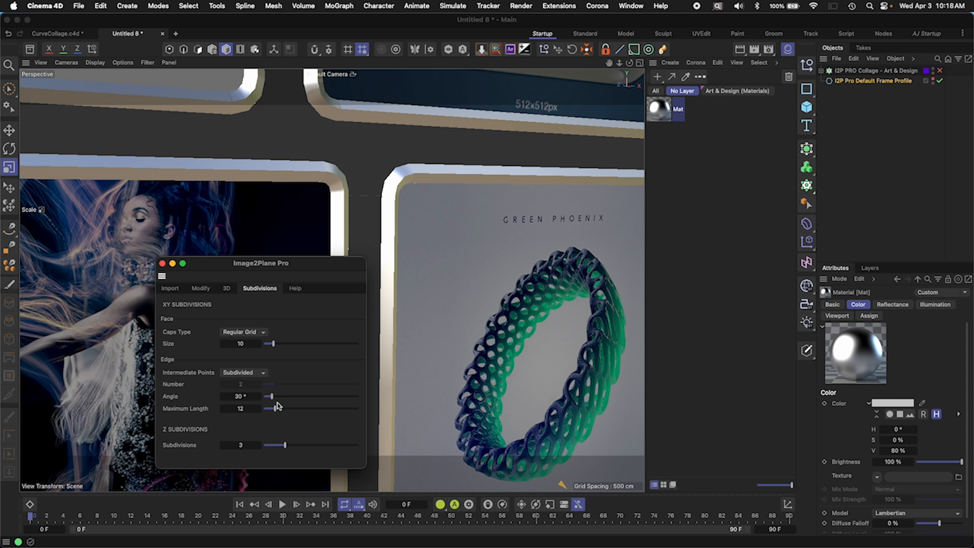
left_click(258, 372)
left_click(258, 395)
mouse_move(279, 411)
left_mouse_down()
mouse_move(317, 409)
mouse_move(273, 409)
left_mouse_up()
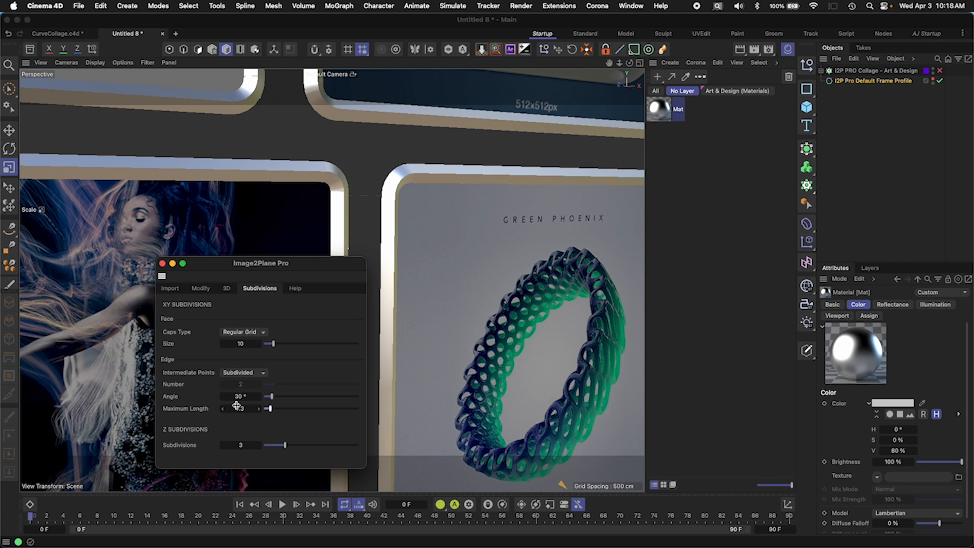
Step: Set the edge Maximum Length to 5.2, rendering close-up previews of the rounded frame corners before and after
left_click_drag(575, 249, 520, 293, "alt")
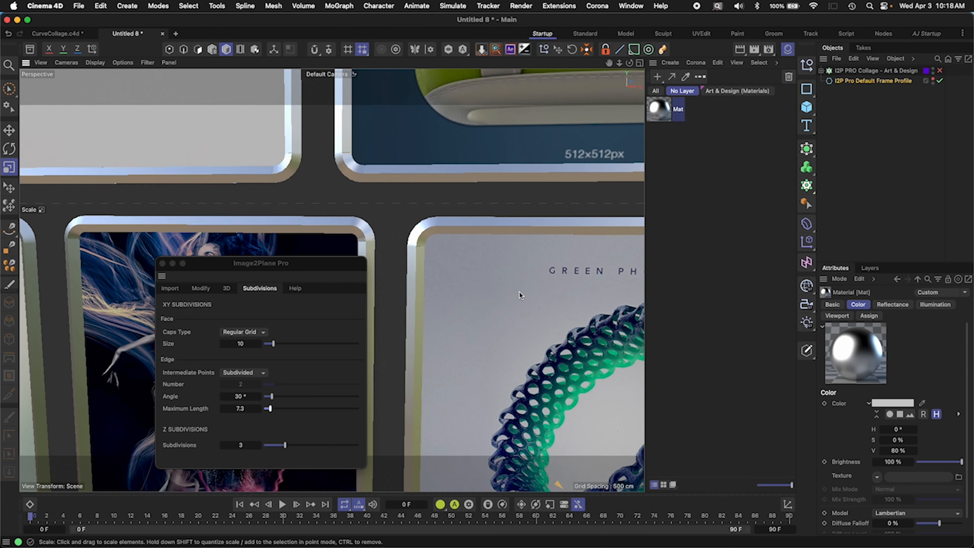
right_click_drag(441, 293, 498, 295, "alt")
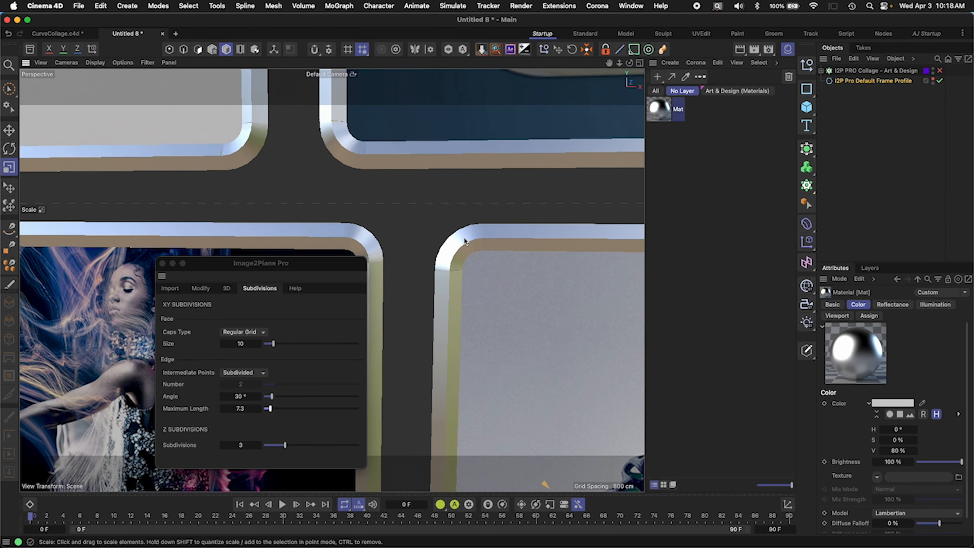
key("super+r")
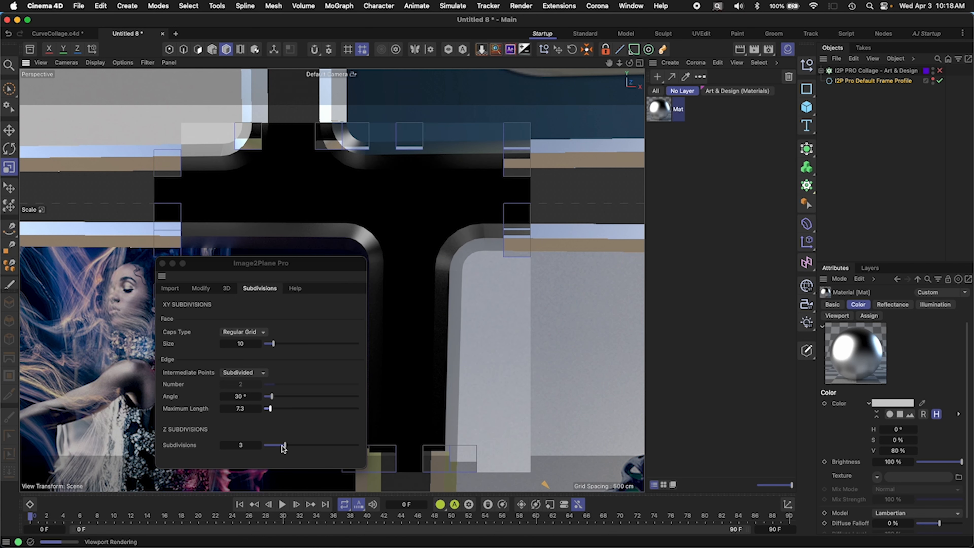
left_click_drag(270, 408, 269, 410)
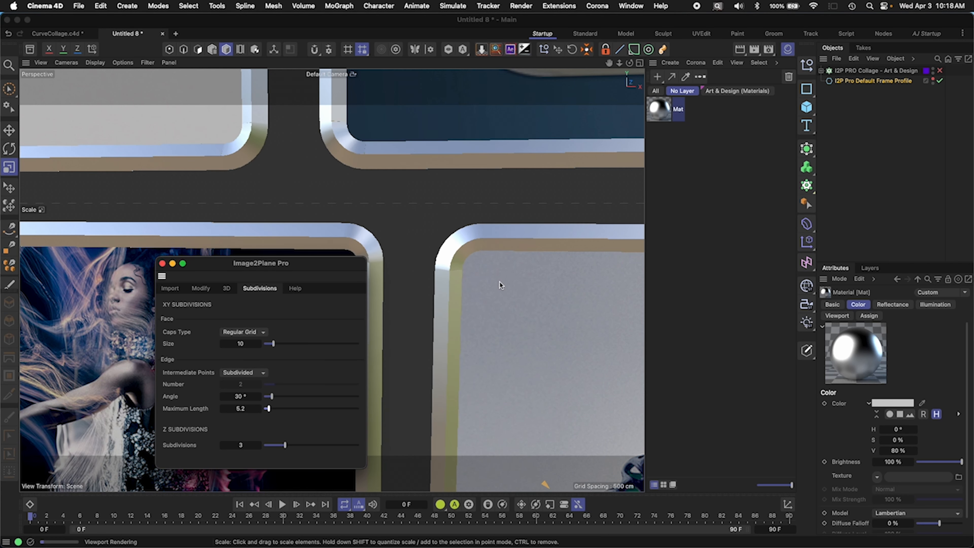
key("super+r")
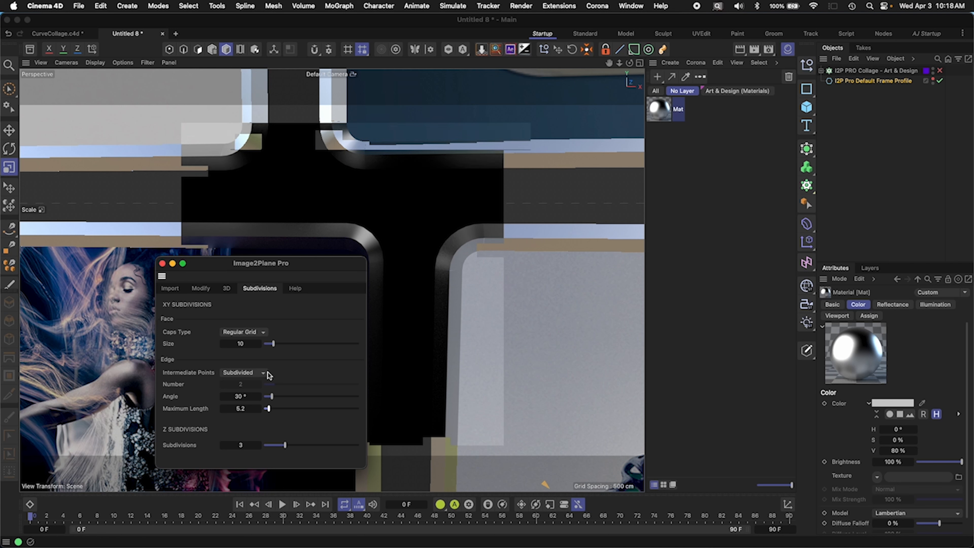
Step: Try Natural edge Intermediate Points with a Number of 8, and return the type to Subdivided
left_click(253, 372)
left_click(247, 385)
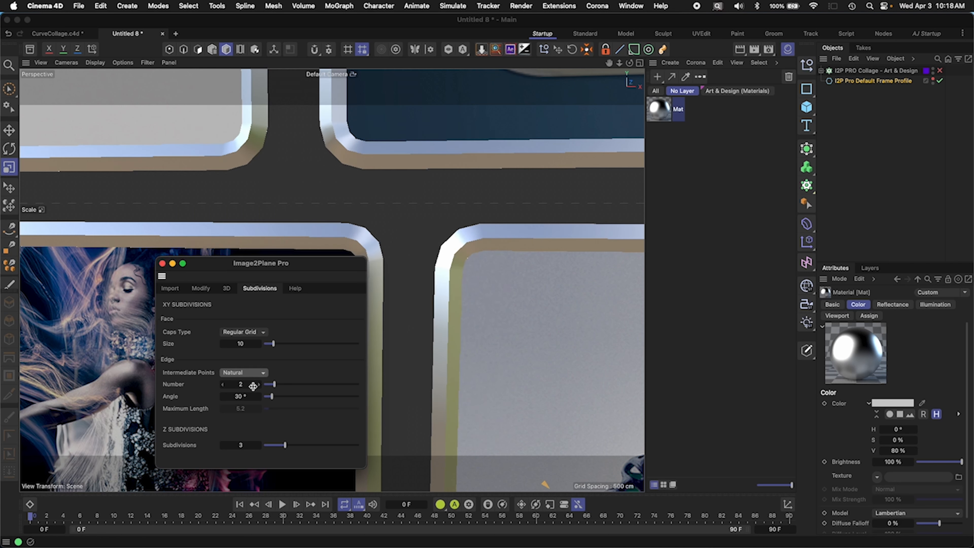
left_click_drag(274, 385, 337, 384)
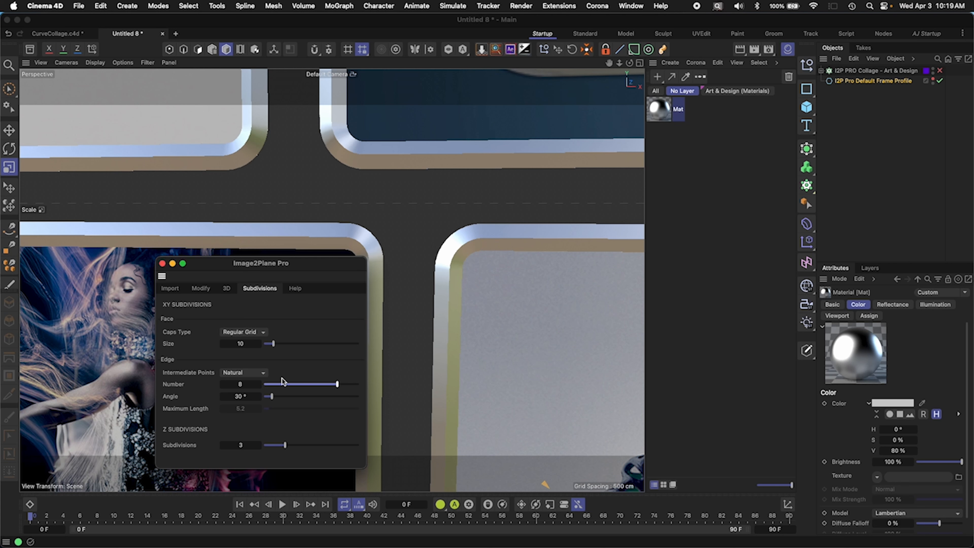
left_click(259, 373)
left_click(249, 397)
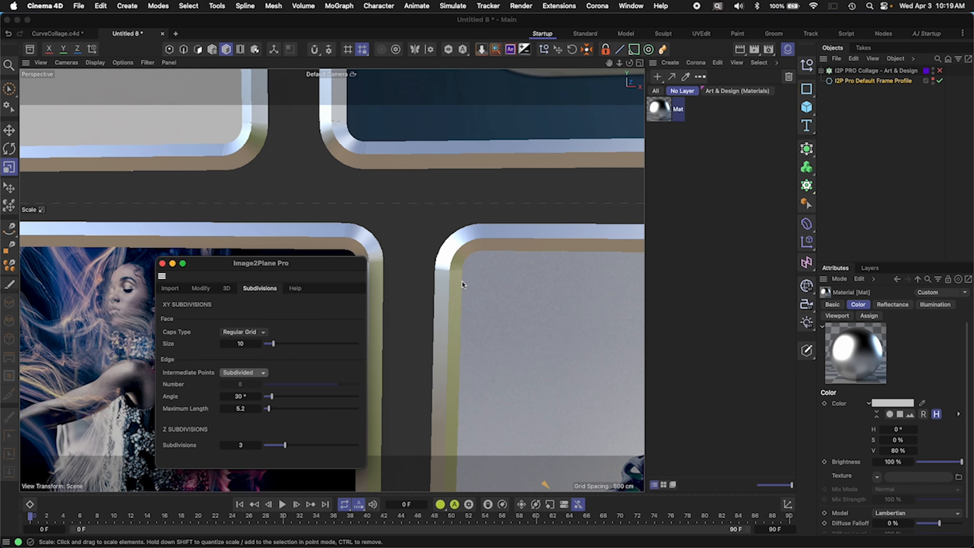
Step: Turn off the Frame option so the collage images have no frames
middle_click_drag(463, 285, 377, 228, "alt")
right_click_drag(377, 228, 332, 276, "alt")
left_click(226, 289)
left_click(178, 377)
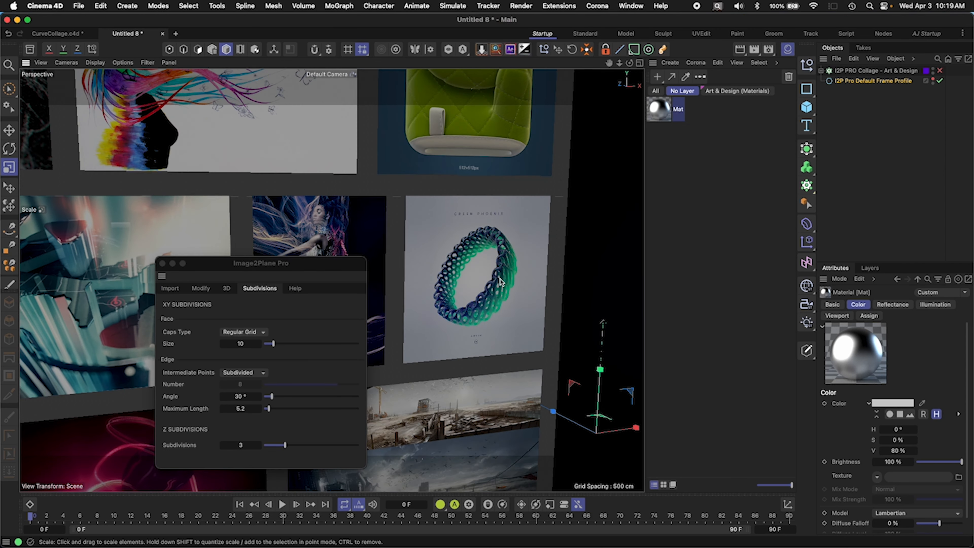
Step: Display the polygon lines on the shaded images and move the plugin window clear of the bracelet image
right_click_drag(452, 295, 482, 276, "alt")
middle_click_drag(423, 283, 476, 303, "alt")
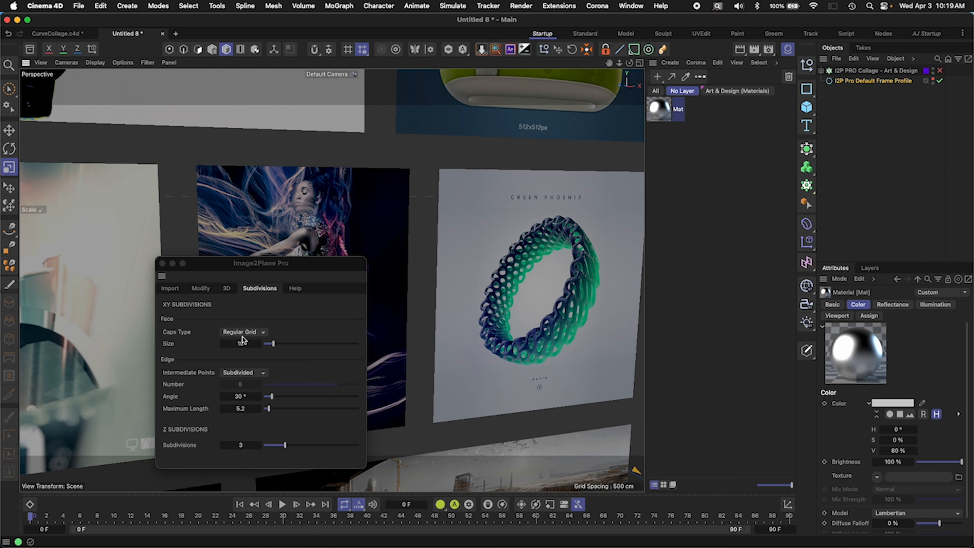
left_click(96, 63)
left_click(99, 104)
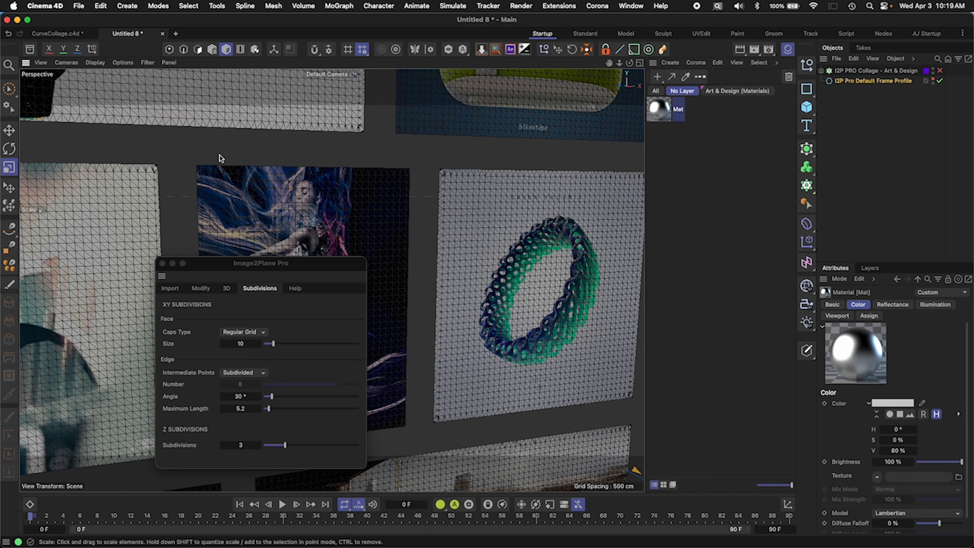
middle_click_drag(579, 260, 518, 275, "alt")
left_click_drag(320, 259, 282, 237)
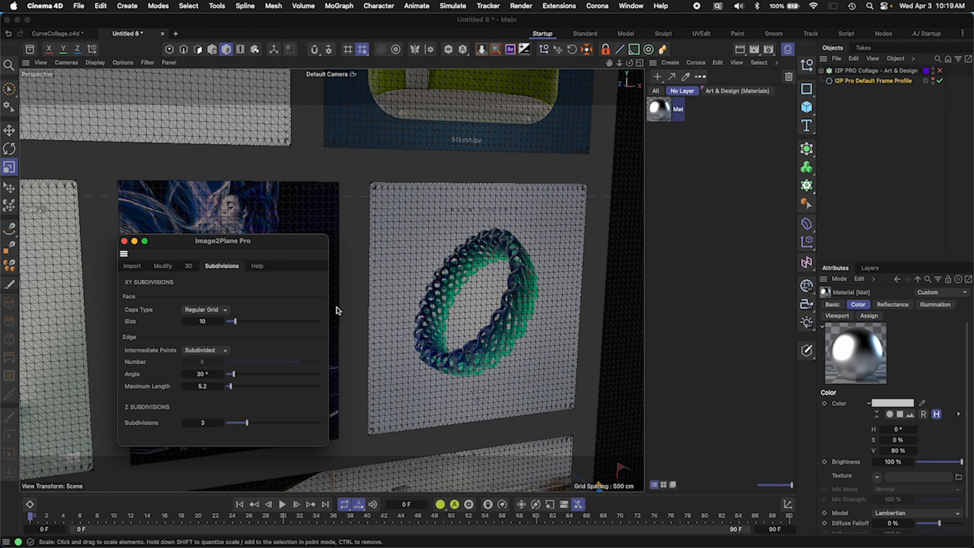
Step: Set the face Caps Type to Regular Grid with a Size of 66.6
right_click_drag(493, 241, 468, 283, "alt")
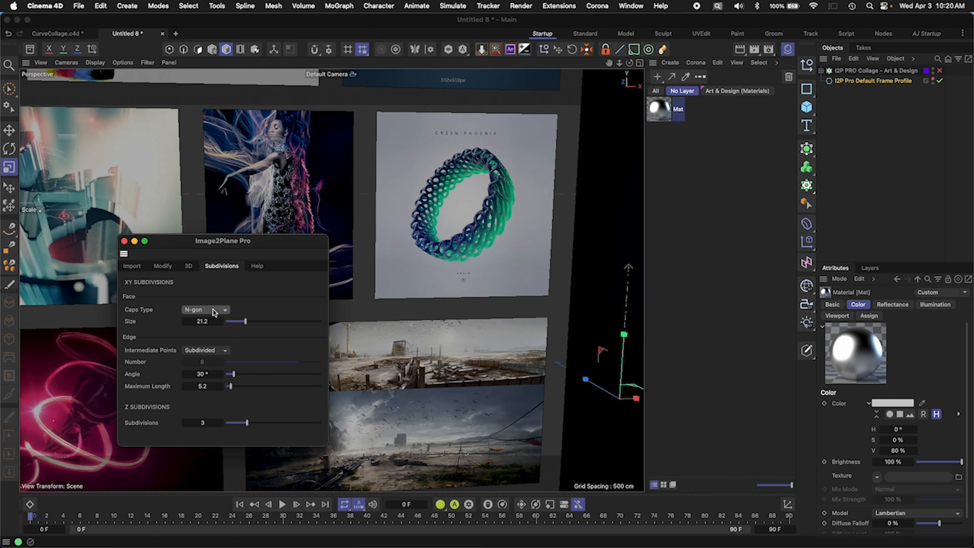
left_click(215, 309)
left_click(213, 332)
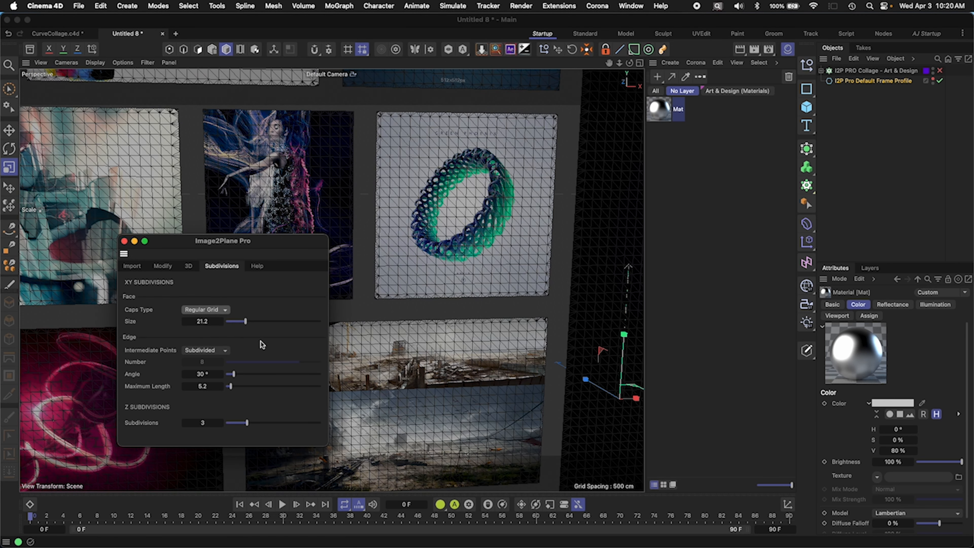
left_click_drag(246, 323, 281, 323)
left_click_drag(288, 321, 288, 321)
Step: Set the edge Maximum Length to 66.1 to simplify the mesh along the image borders
scroll(495, 234, "up", 3)
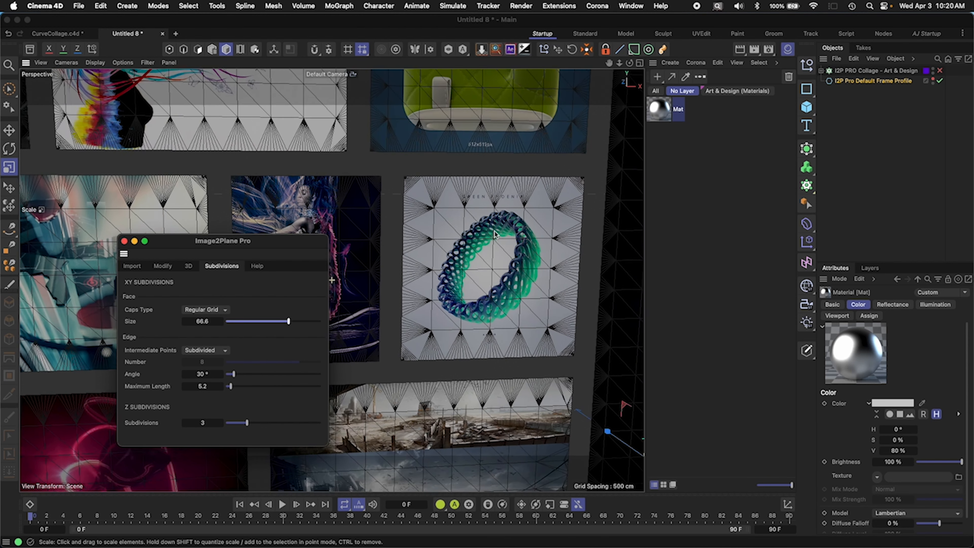
scroll(495, 234, "up", 3)
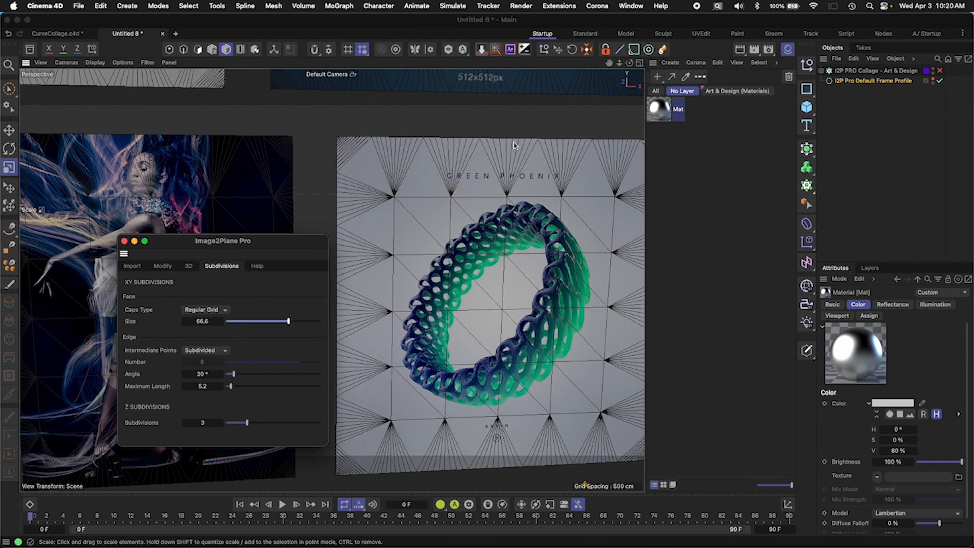
middle_click_drag(512, 143, 454, 172, "alt")
middle_click_drag(541, 165, 516, 172, "alt")
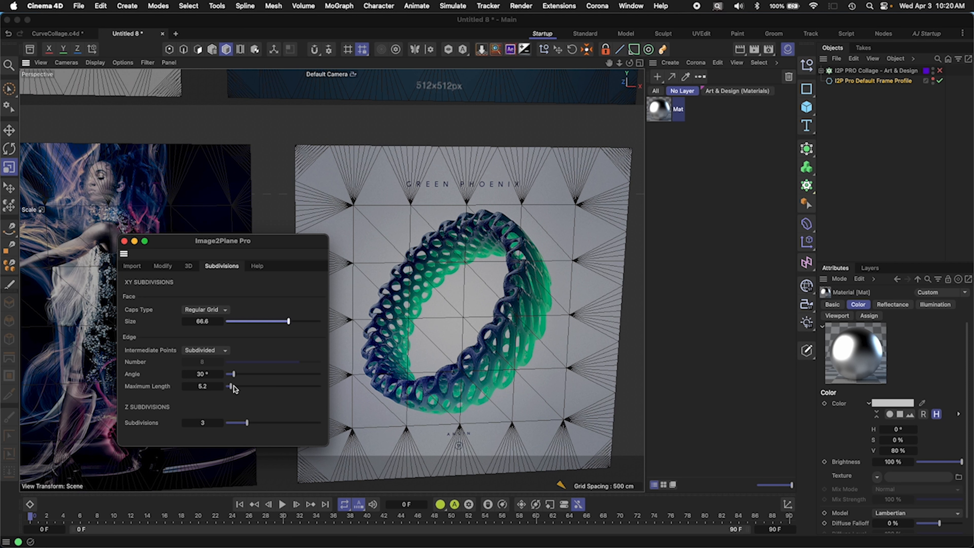
left_click_drag(232, 386, 304, 389)
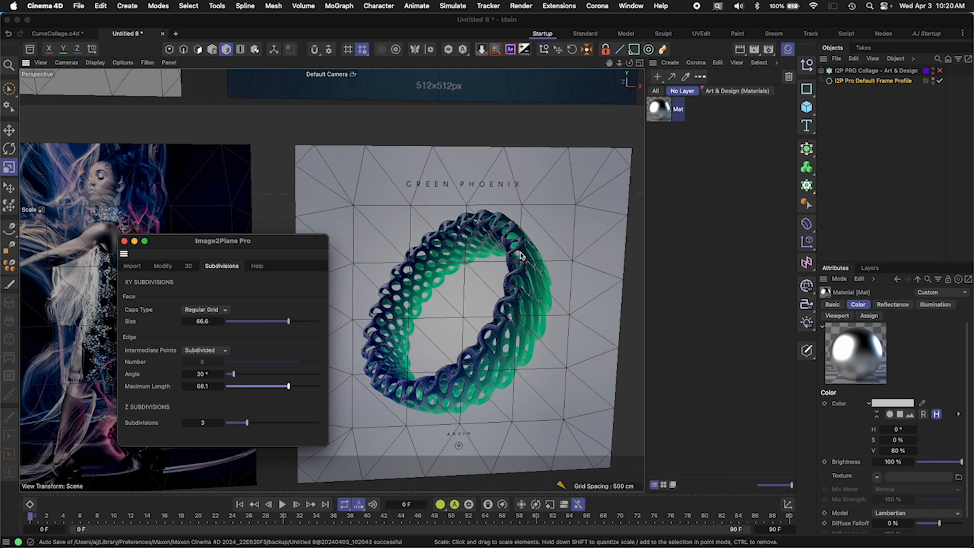
Step: Add a Bend deformer to the scene
scroll(498, 226, "down", 5)
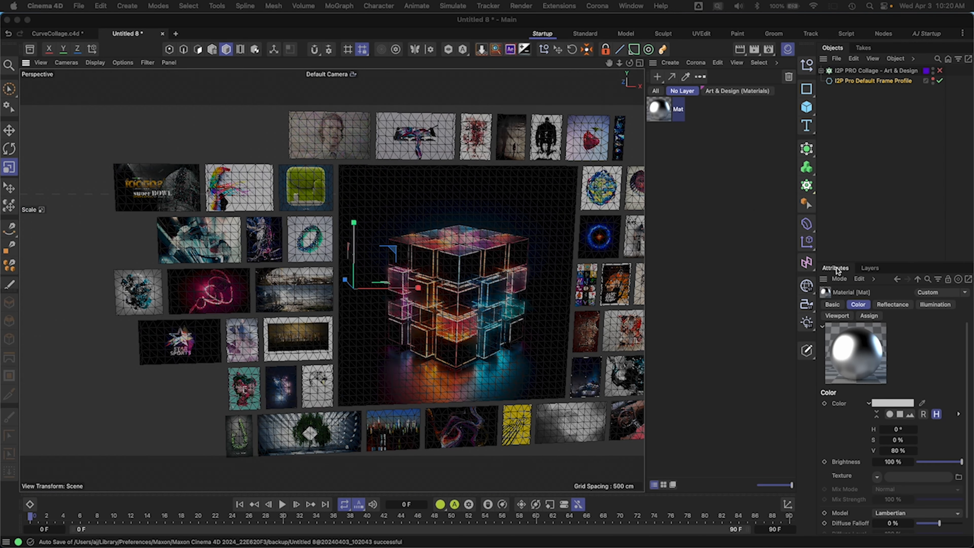
left_click(806, 227)
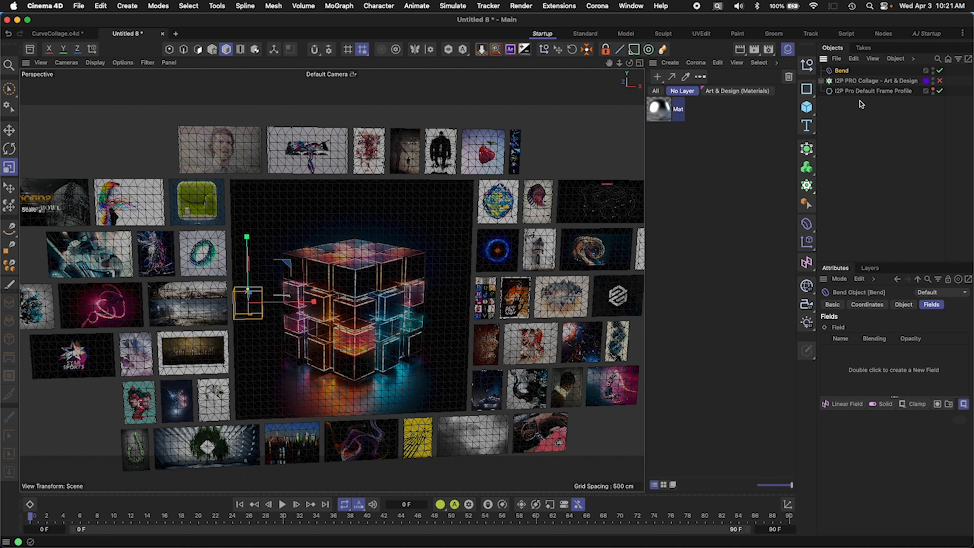
Step: Group the I2P PRO Collage - Art & Design cloner in a null and place the Bend deformer inside it above the cloner
left_click(851, 80)
left_click(849, 91, "shift")
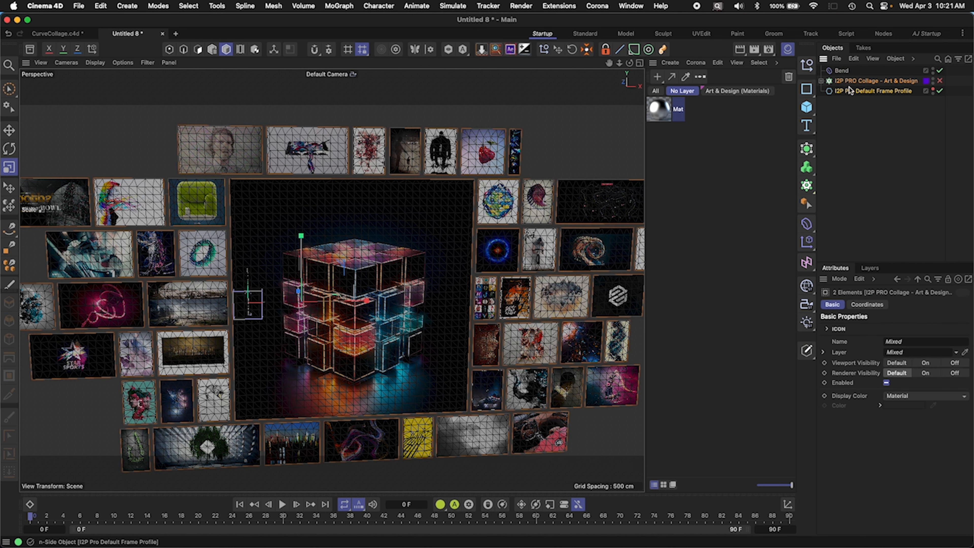
left_click(856, 91, "ctrl")
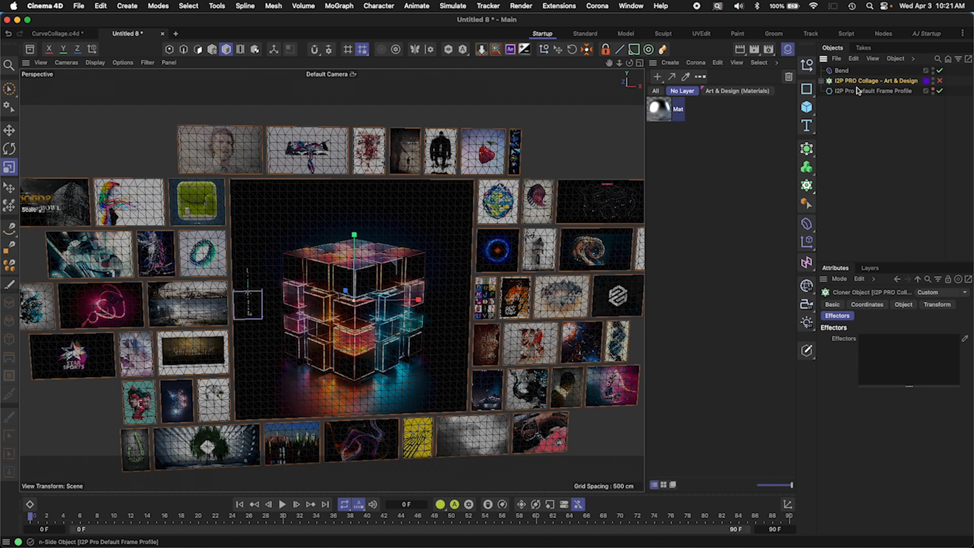
key("alt+g")
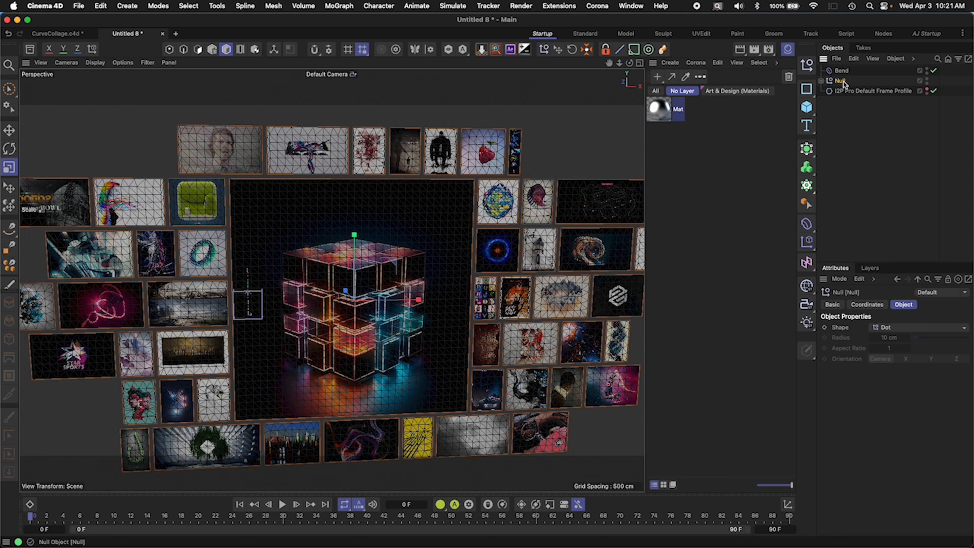
left_click(821, 81)
left_click_drag(838, 71, 841, 86)
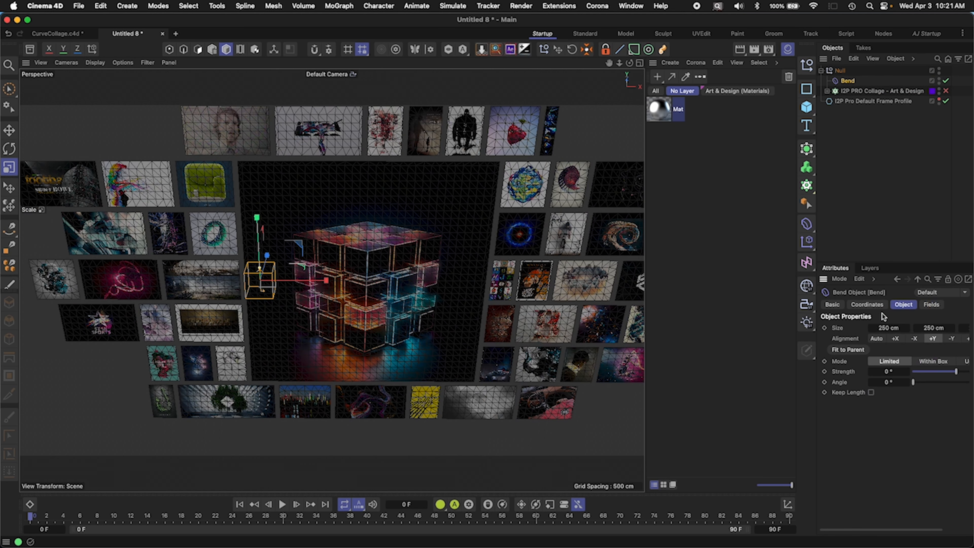
Step: Size the Bend deformer to 5510 by 3182 cm, centred on the collage, with a Strength of 19°
left_click_drag(882, 328, 909, 328)
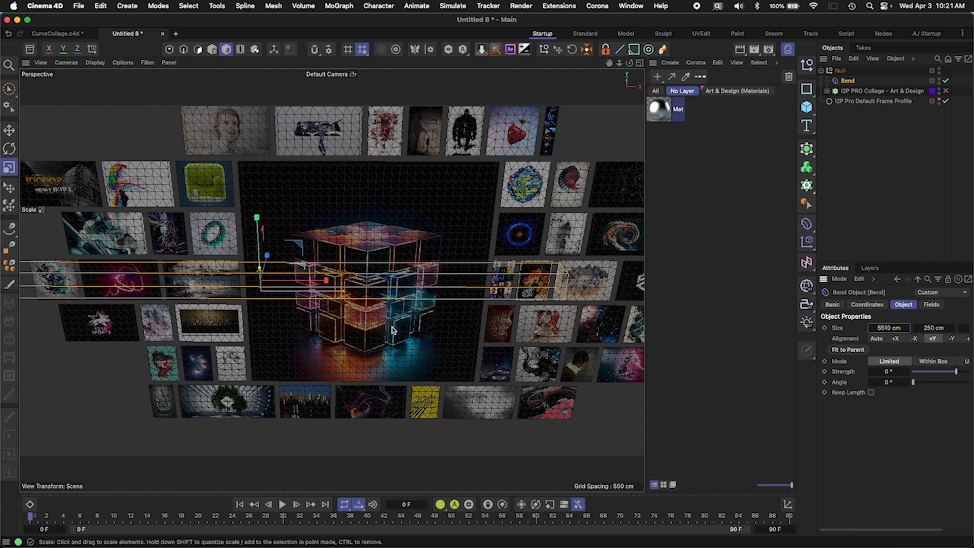
key("e")
left_click_drag(320, 278, 425, 277)
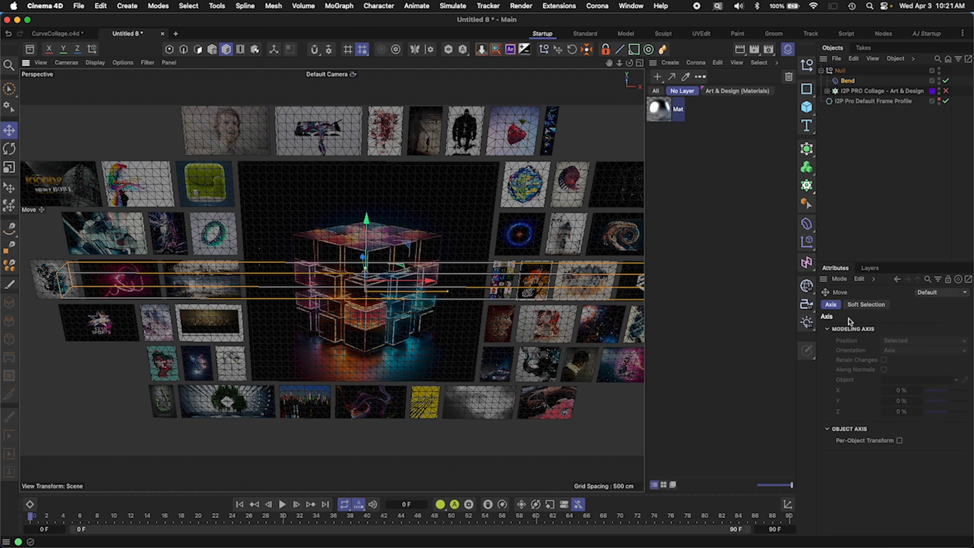
left_click(837, 83)
left_click_drag(942, 326, 959, 379)
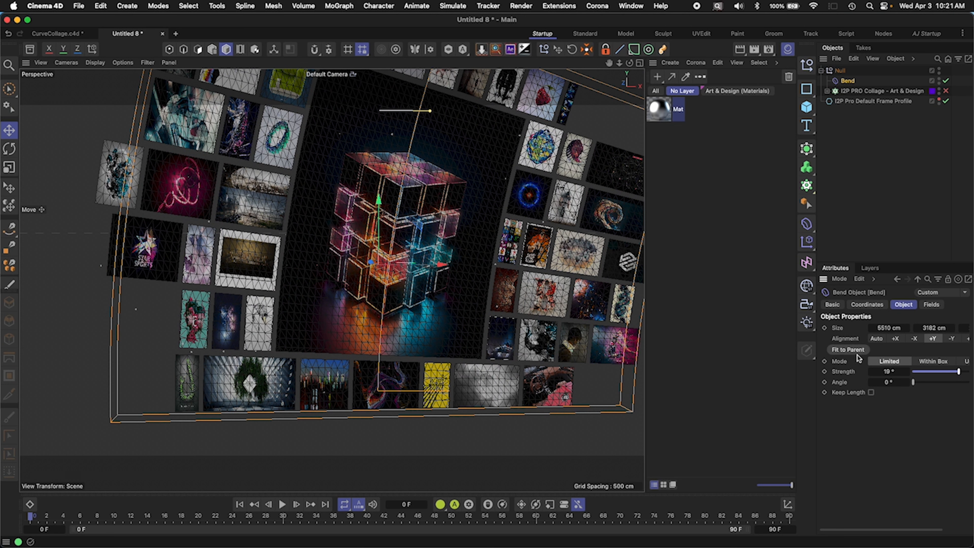
Step: Rotate the Bend deformer so the collage curves horizontally and scale it down to about 543 by 314 cm
key("r")
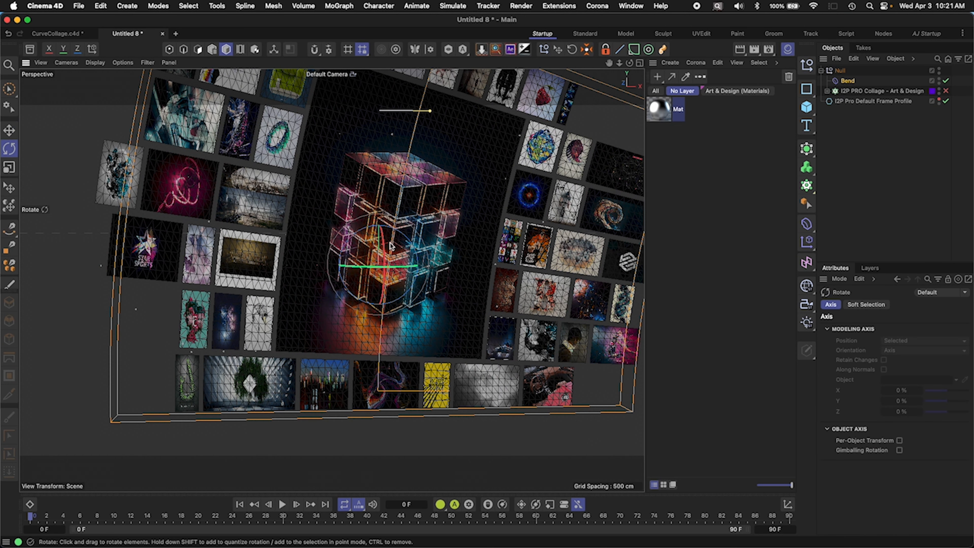
left_click_drag(391, 246, 395, 354)
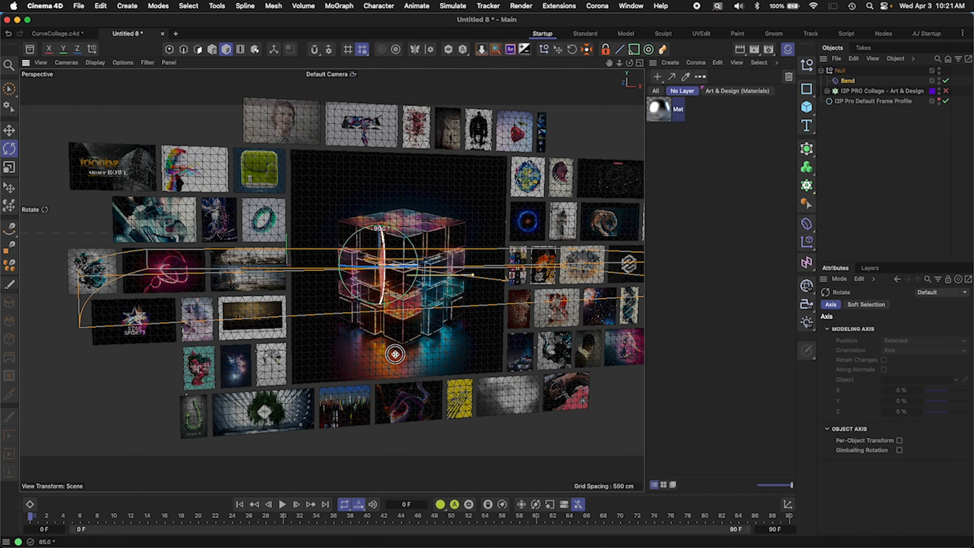
key("t")
left_click_drag(470, 211, 272, 443)
left_click_drag(404, 328, 369, 394, "alt")
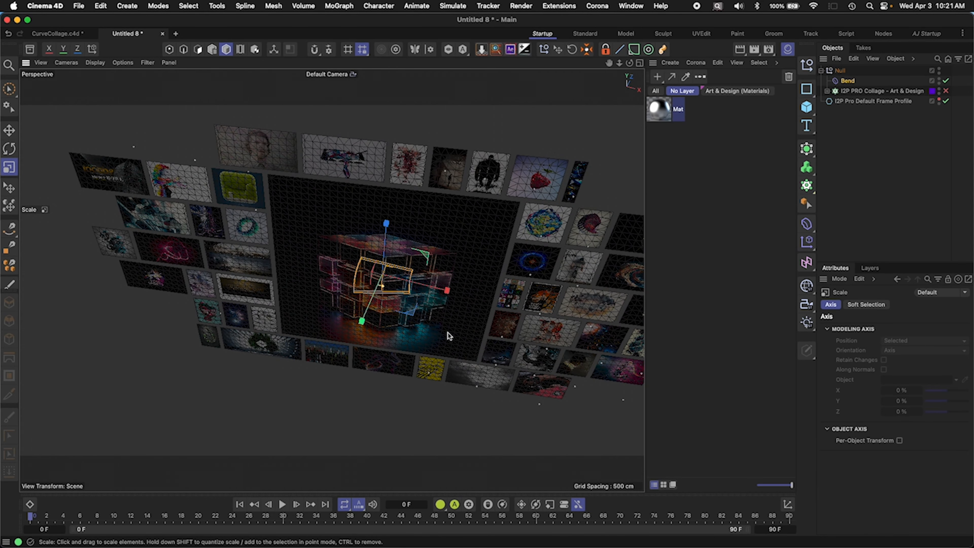
key("r")
left_click_drag(400, 302, 286, 293)
left_click_drag(414, 321, 454, 306, "alt")
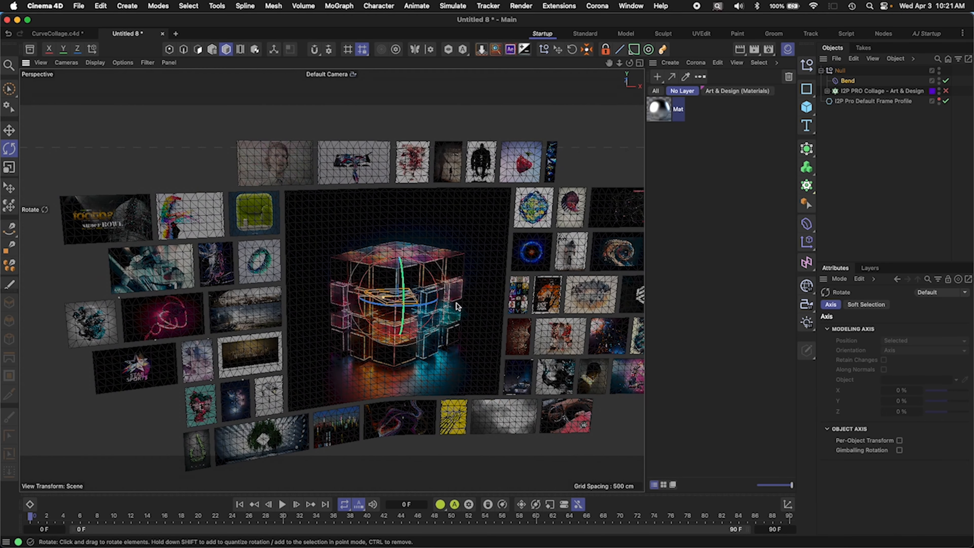
Step: Set the Bend Strength to 43° and scale the deformer up to about 792 by 457 cm
left_click(847, 81)
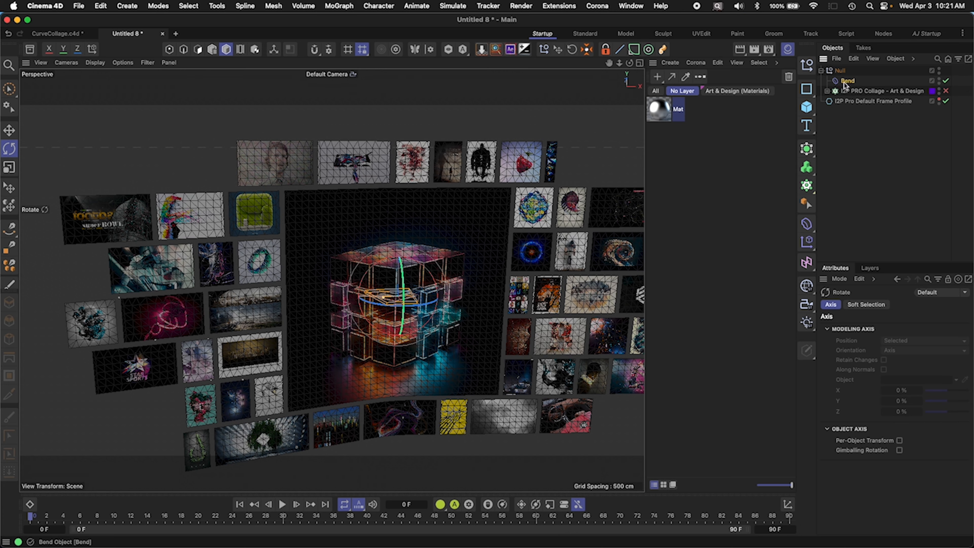
left_click_drag(948, 374, 949, 375)
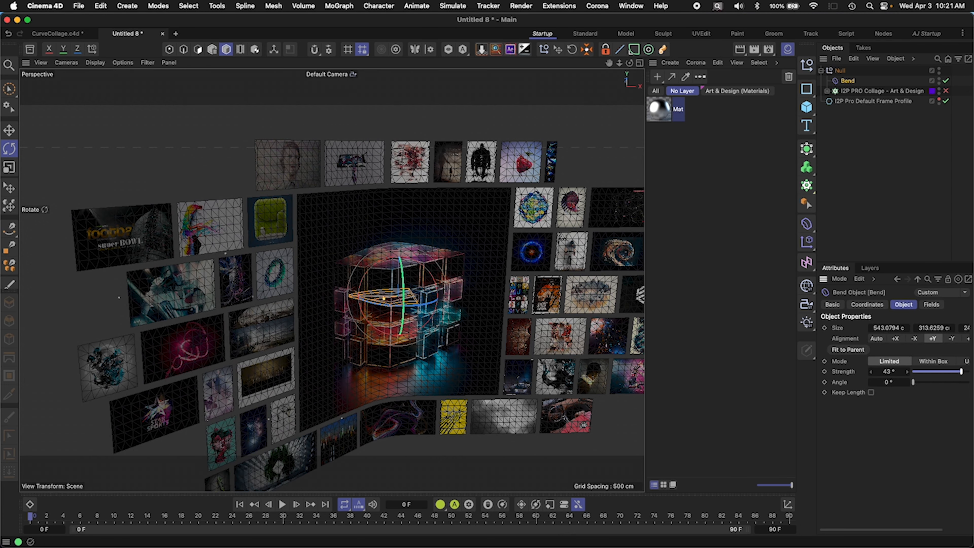
left_click_drag(422, 326, 403, 264, "alt")
key("t")
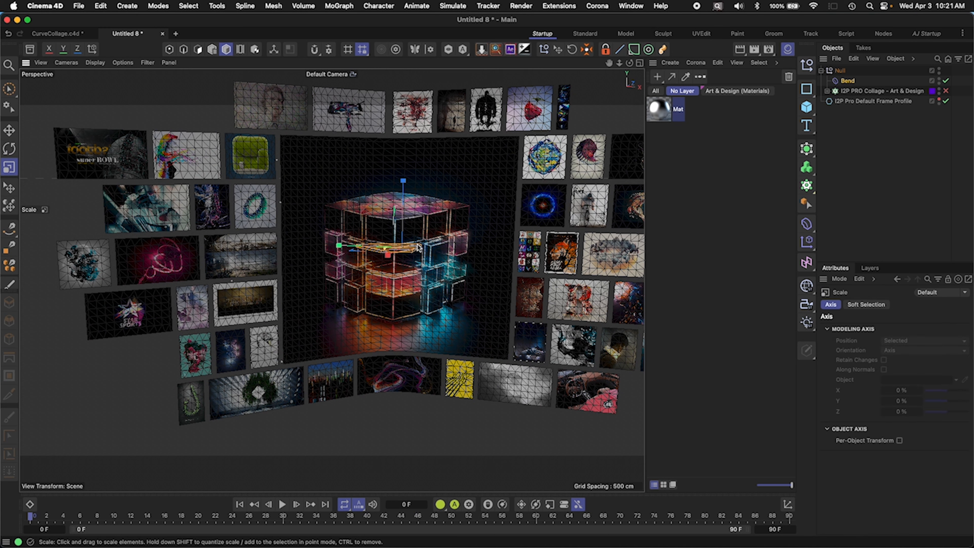
left_click_drag(337, 246, 486, 250)
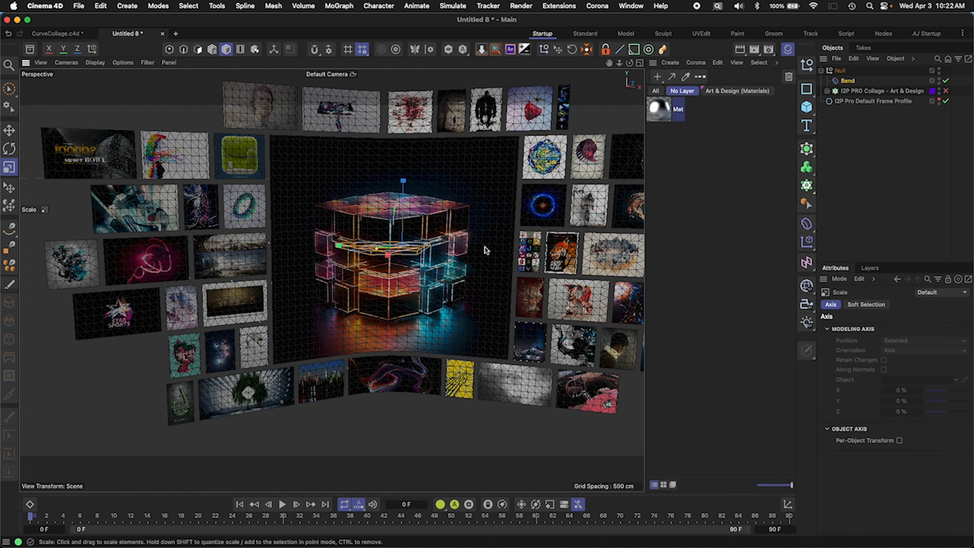
Step: Enable Keep Length on the Bend deformer and use Unlimited mode with a Strength of 6°
left_click(847, 81)
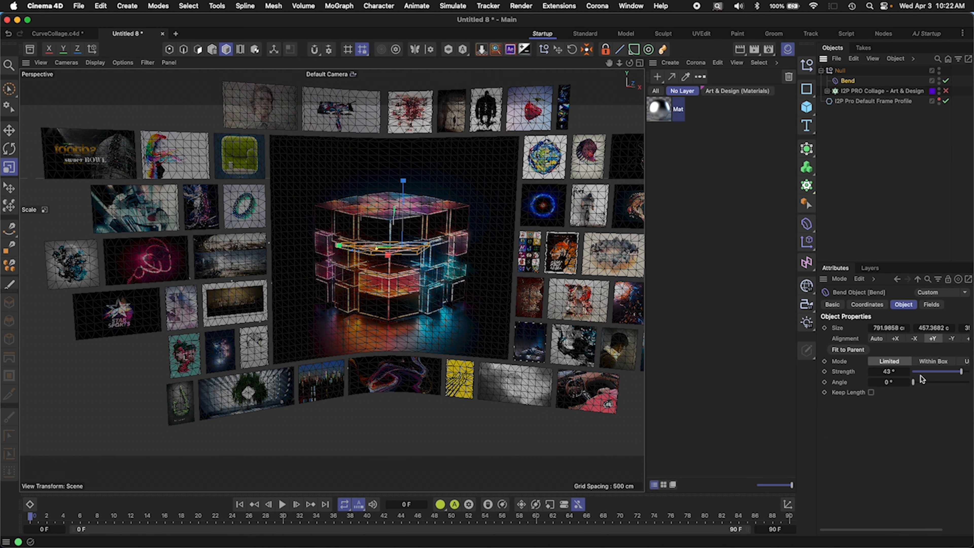
left_click(871, 392)
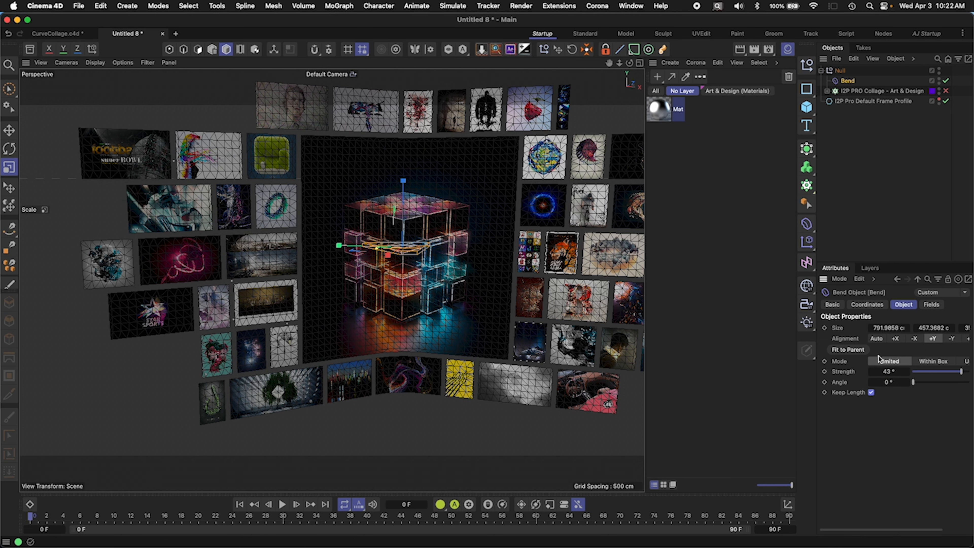
left_click(965, 362)
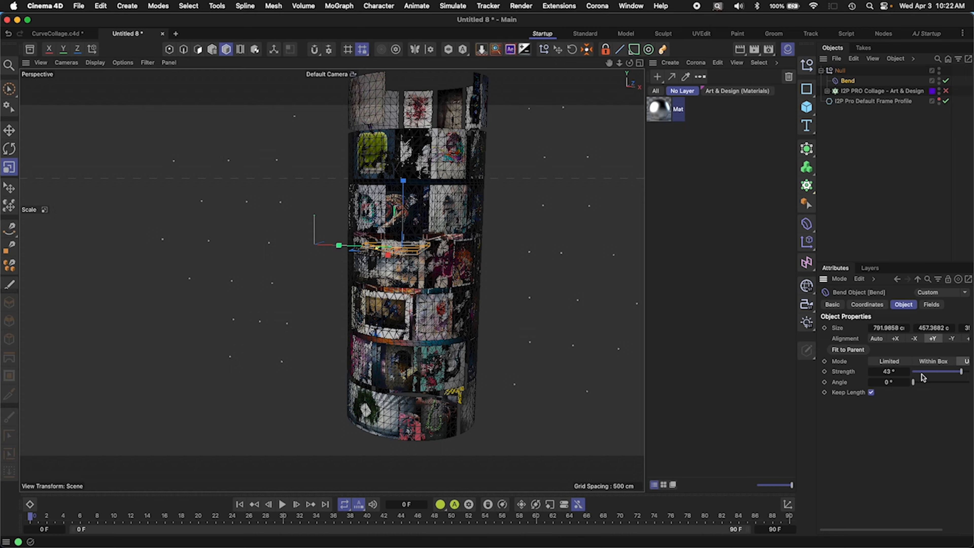
left_click_drag(945, 373, 956, 373)
left_click_drag(445, 346, 463, 296, "alt")
middle_click_drag(456, 326, 443, 234, "alt")
left_click_drag(443, 234, 438, 246, "alt")
middle_click_drag(513, 264, 518, 290, "alt")
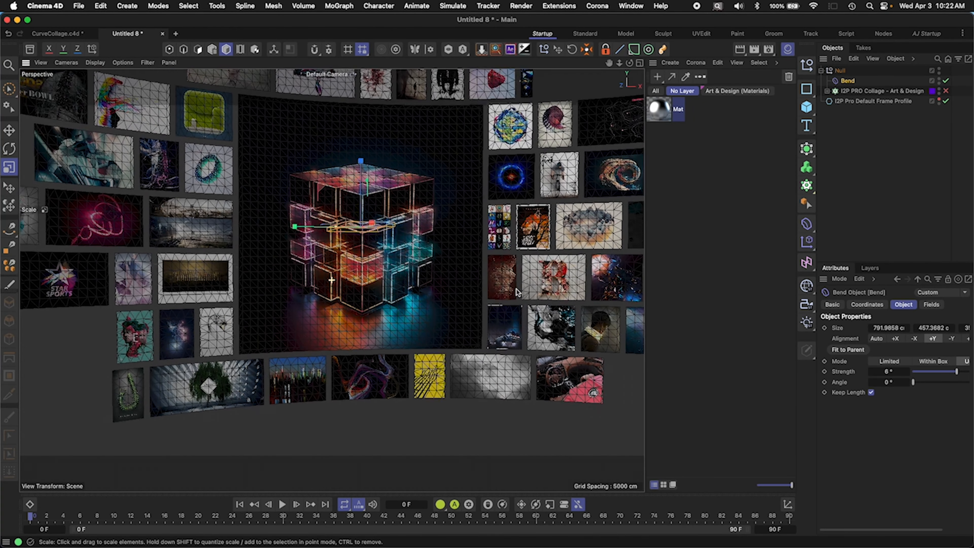
Step: Set the face grid Size to 98.1 in the Image2Plane Pro subdivision settings
left_click_drag(472, 292, 462, 405, "alt")
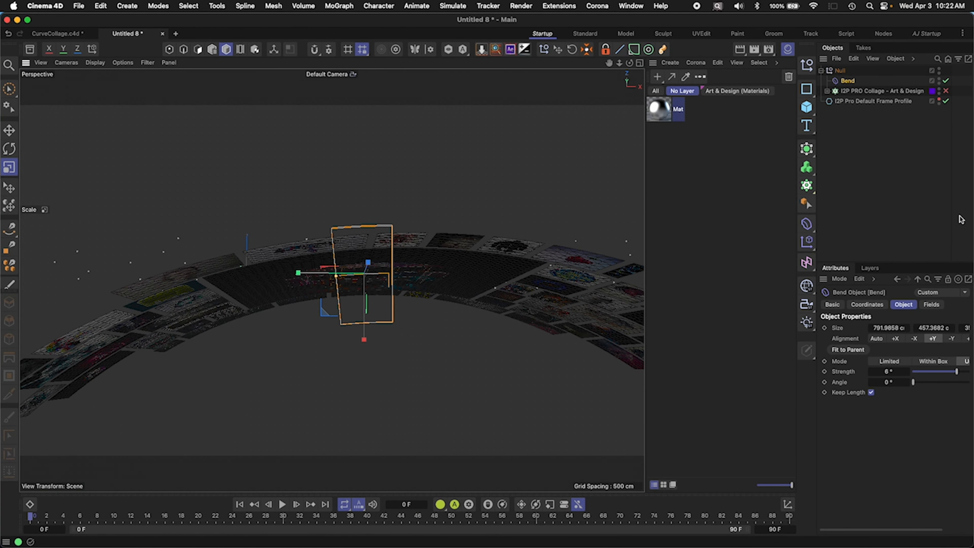
left_click_drag(973, 195, 672, 242)
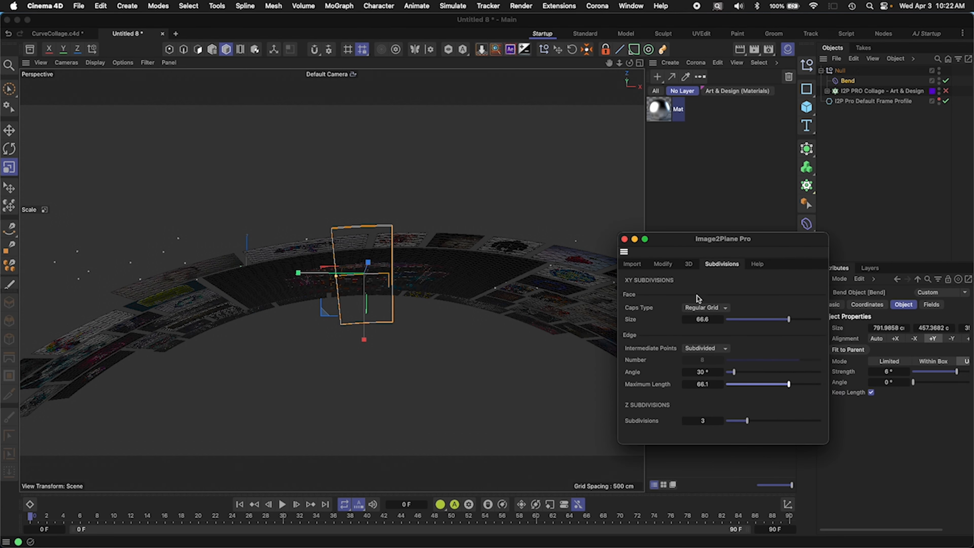
left_click_drag(763, 323, 810, 323)
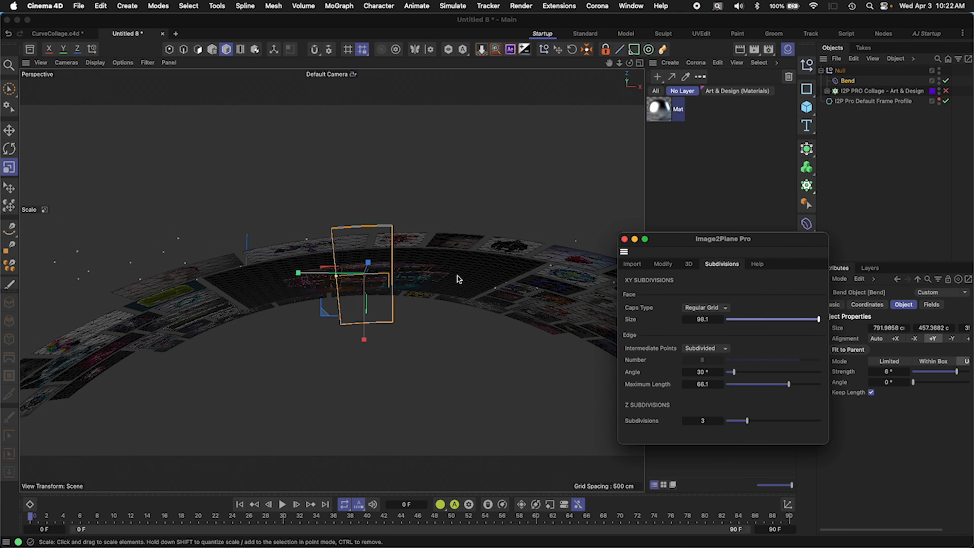
Step: Switch the face Caps Type to N-gon to compare the bent surfaces, and return it to Regular Grid
left_click(706, 307)
left_click(708, 319)
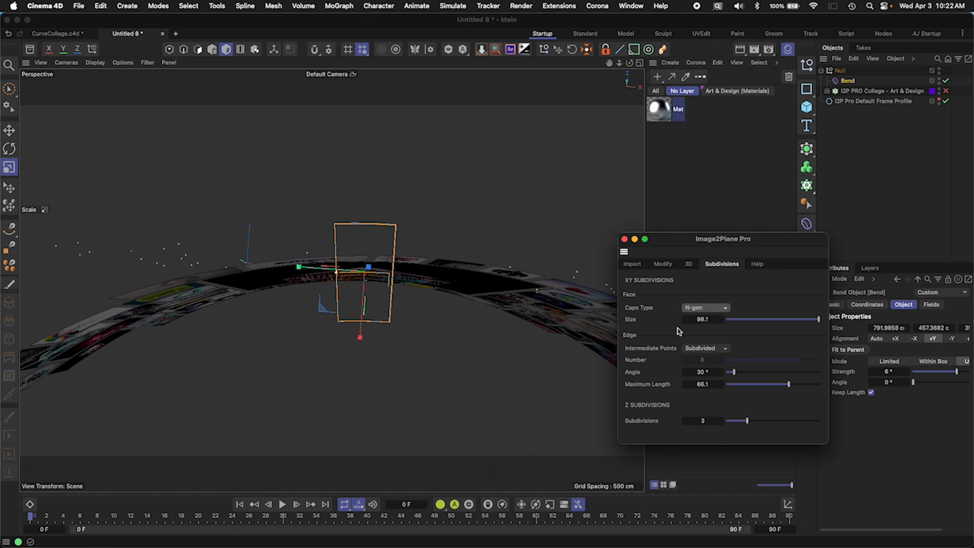
mouse_move(389, 280)
left_mouse_down("alt")
mouse_move(400, 291)
mouse_move(394, 272)
mouse_move(508, 273)
mouse_move(384, 315)
mouse_move(398, 293)
mouse_move(387, 263)
mouse_move(454, 277)
mouse_move(405, 298)
mouse_move(400, 273)
mouse_move(383, 287)
mouse_move(382, 262)
mouse_move(388, 269)
left_mouse_up("alt")
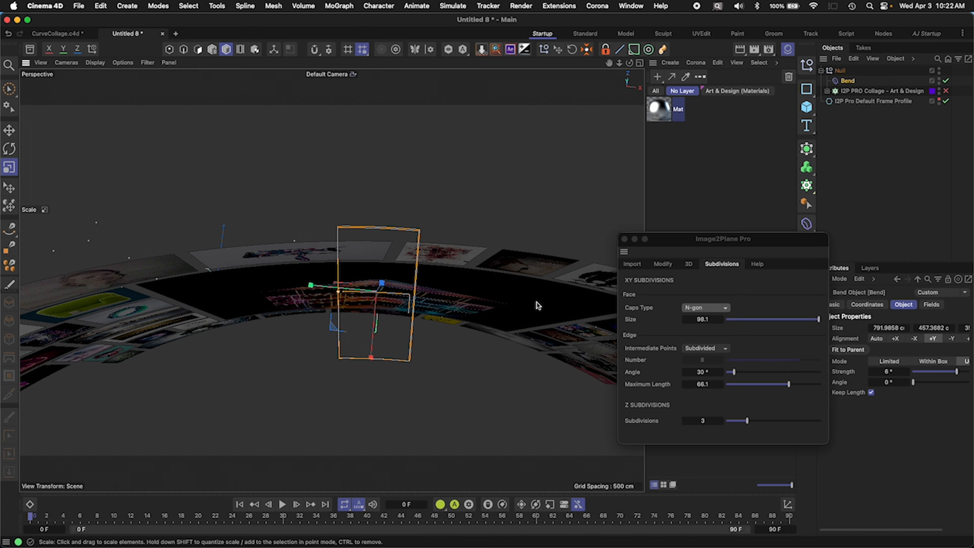
left_click(706, 308)
left_click(704, 329)
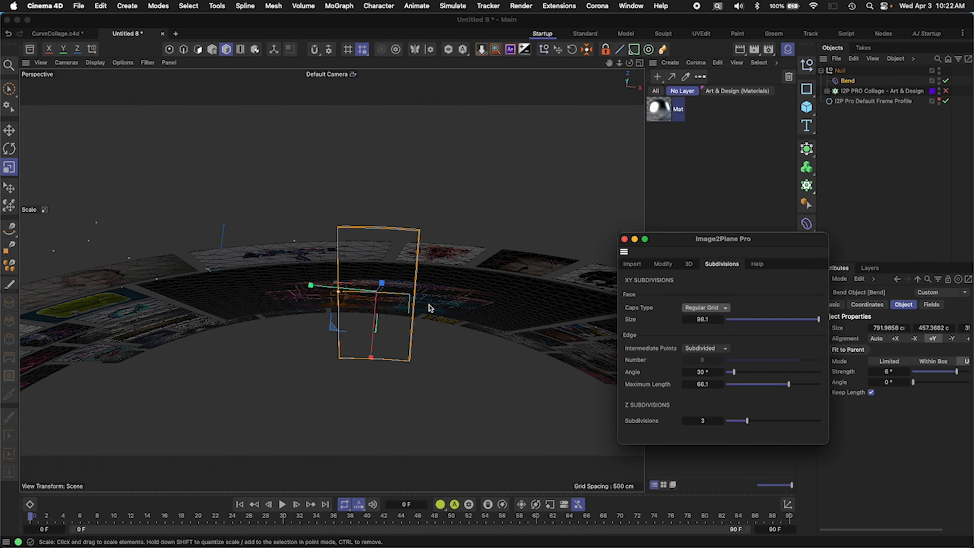
Step: Delete the Bend deformer, take the collage cloner out of the null and delete the empty null
left_click_drag(428, 305, 506, 246, "alt")
scroll(482, 287, "down", 3)
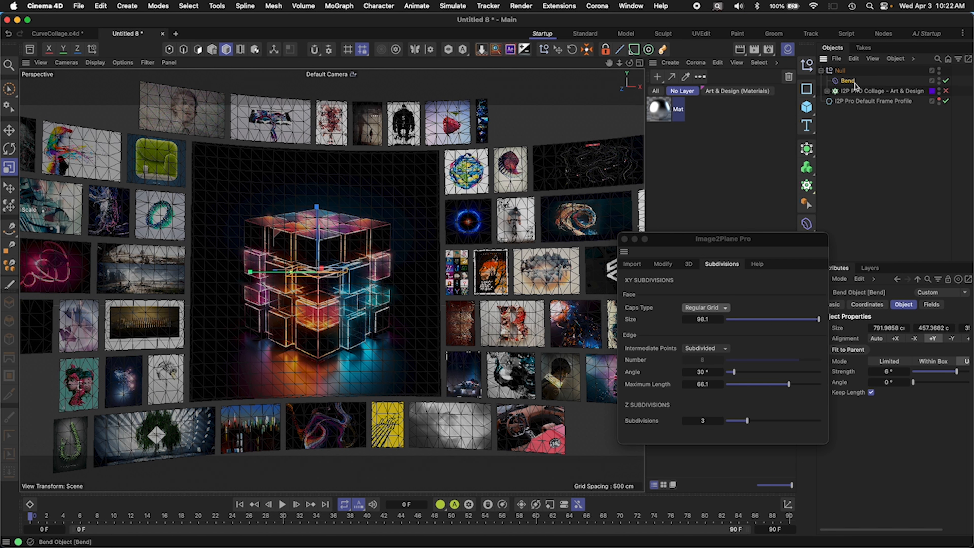
key("Delete")
left_click_drag(853, 81, 842, 84)
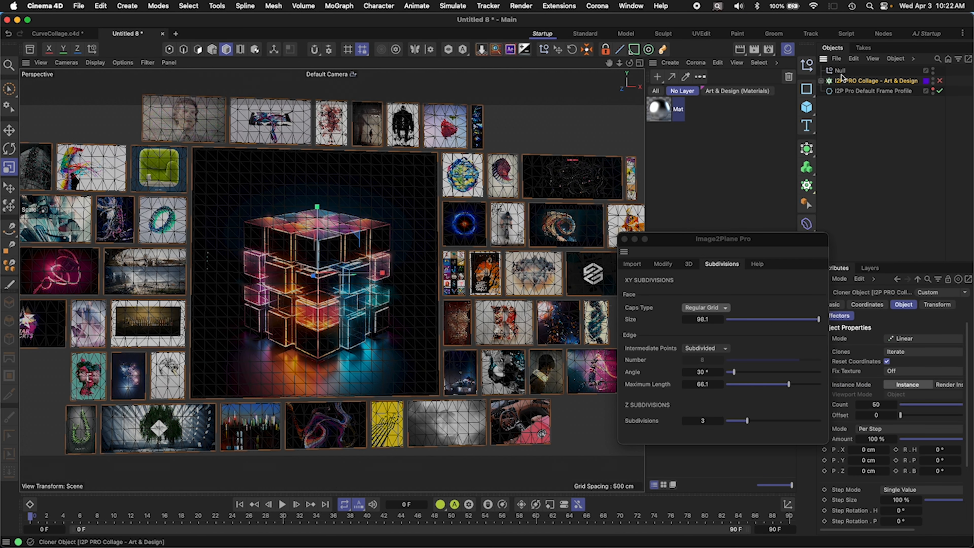
left_click(841, 73)
key("Delete")
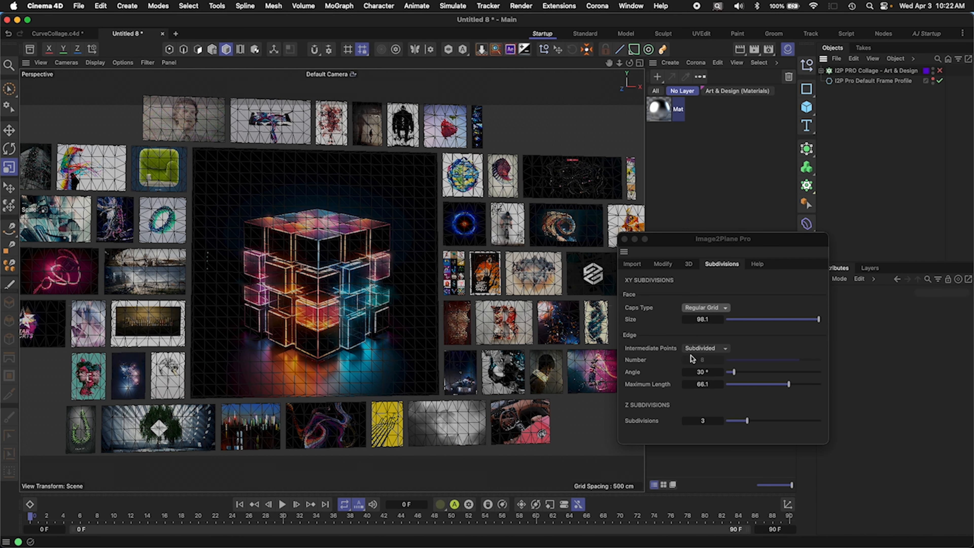
Step: Extrude the collage images to a depth of 317
left_click(663, 264)
left_click(688, 264)
left_click_drag(708, 289, 750, 283)
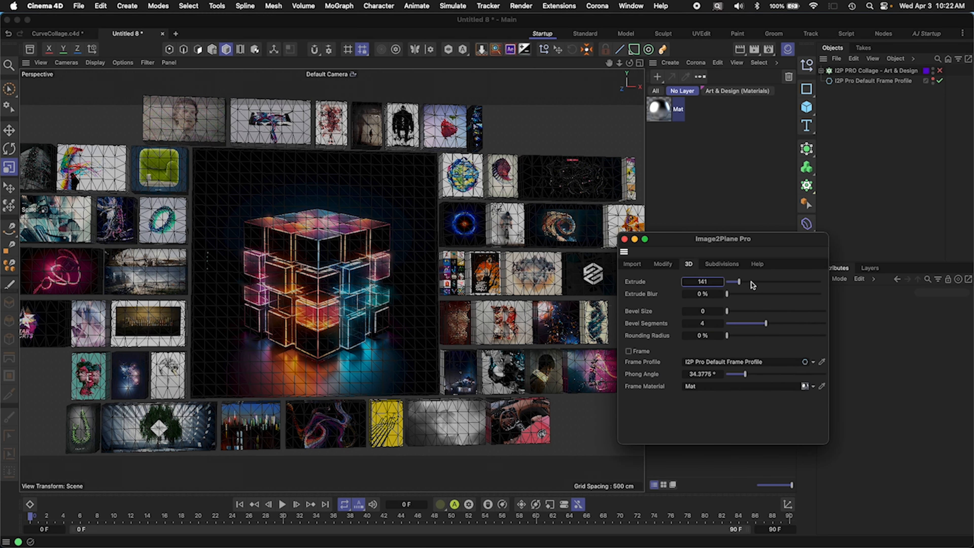
left_click_drag(306, 339, 399, 284, "alt")
scroll(336, 263, "up", 3)
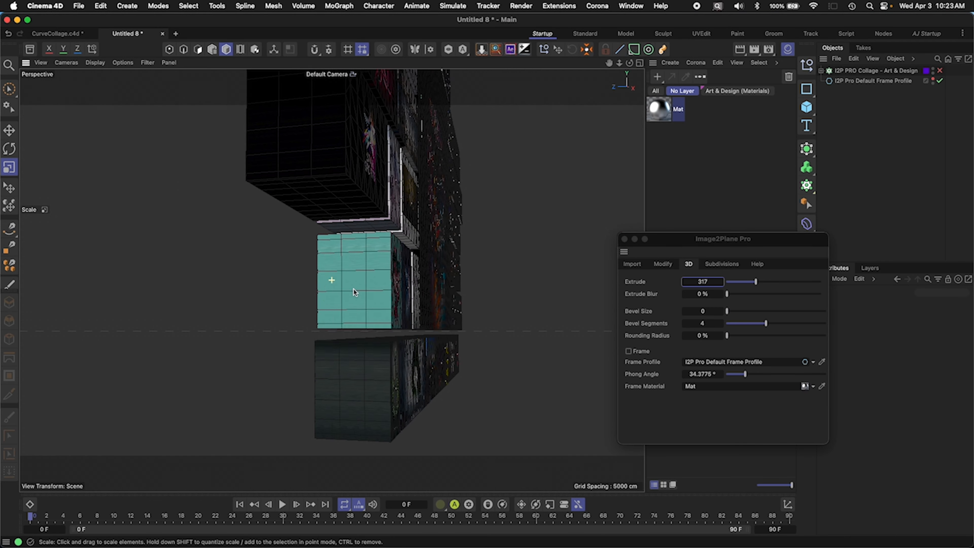
Step: Try 7 Z Subdivisions on the extruded image sides, and reduce them to 2
left_click(722, 264)
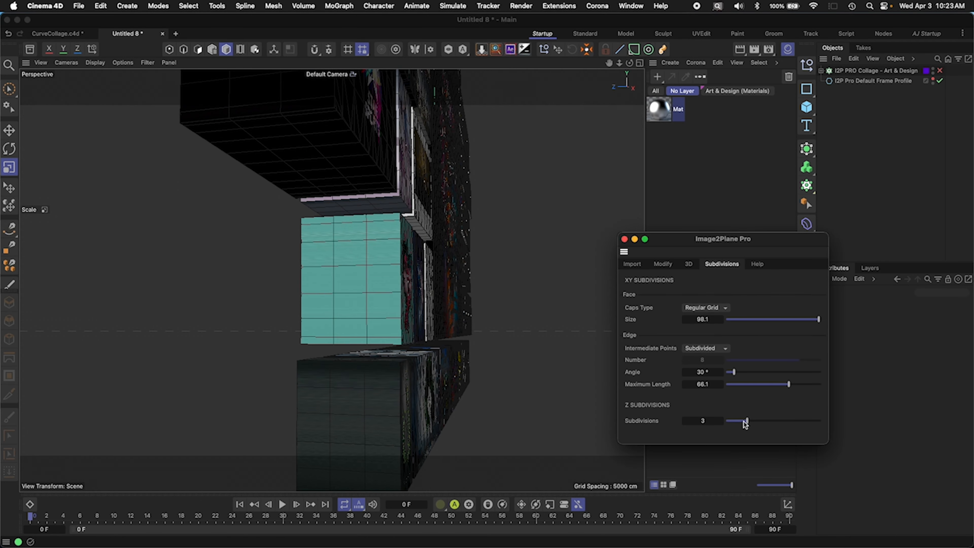
left_click_drag(744, 421, 789, 420)
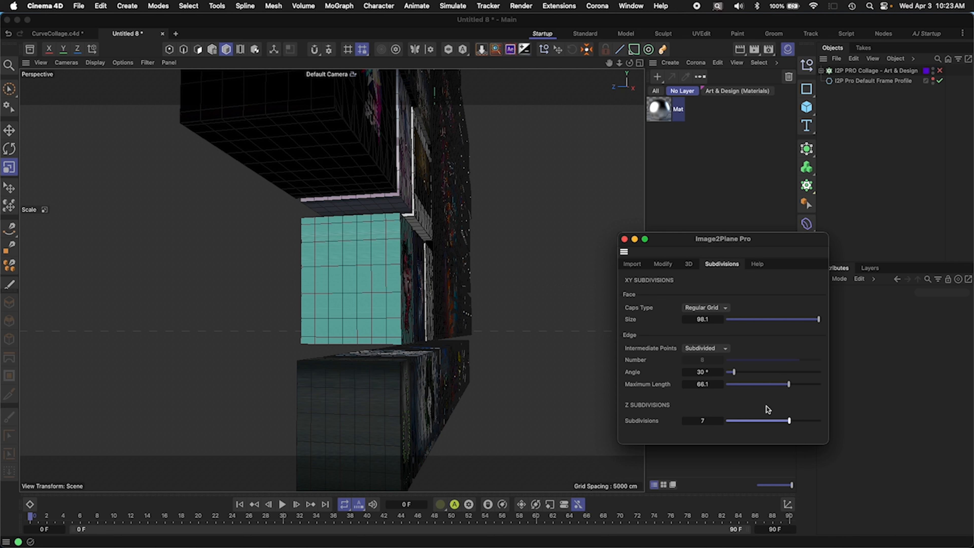
left_click(749, 421)
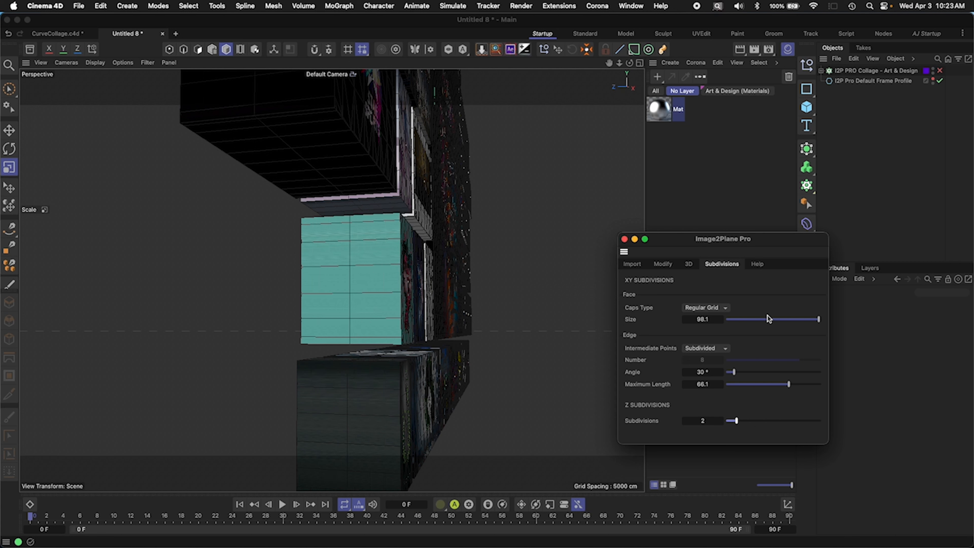
Step: Open the Image2Plane Pro help documentation on alphapixel.net and skim the descriptions of the plugin's settings and buttons
left_click(764, 264)
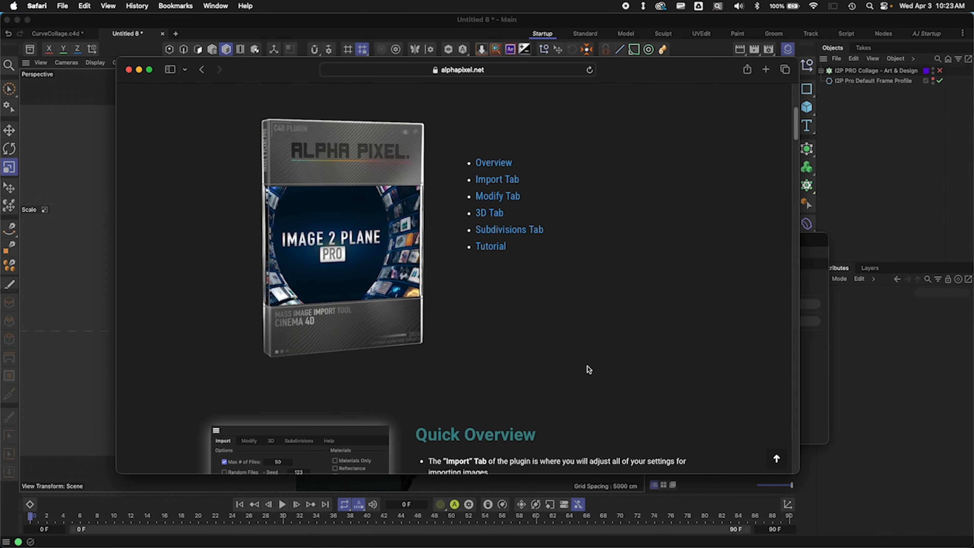
scroll(589, 369, "down", 20)
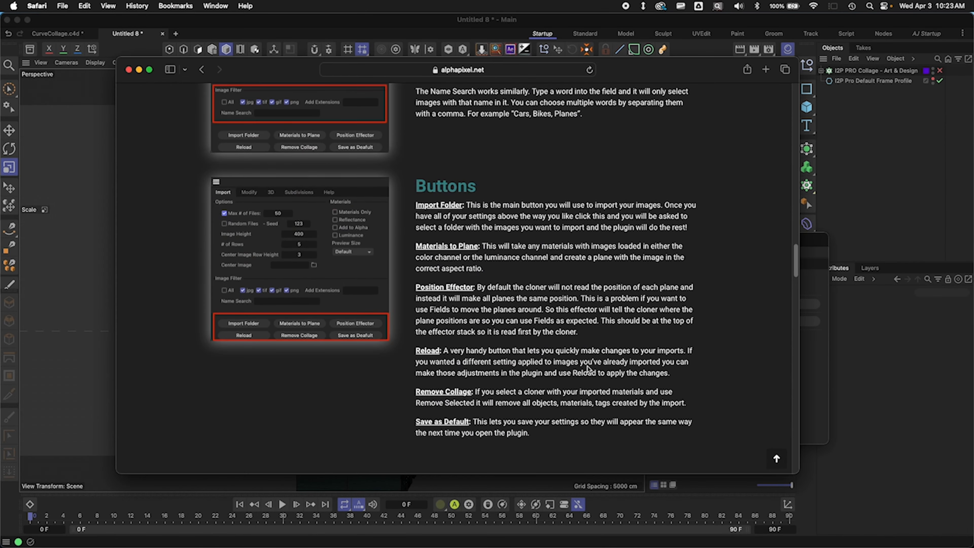
scroll(588, 369, "down", 12)
scroll(588, 369, "up", 7)
left_click_drag(617, 75, 973, 117)
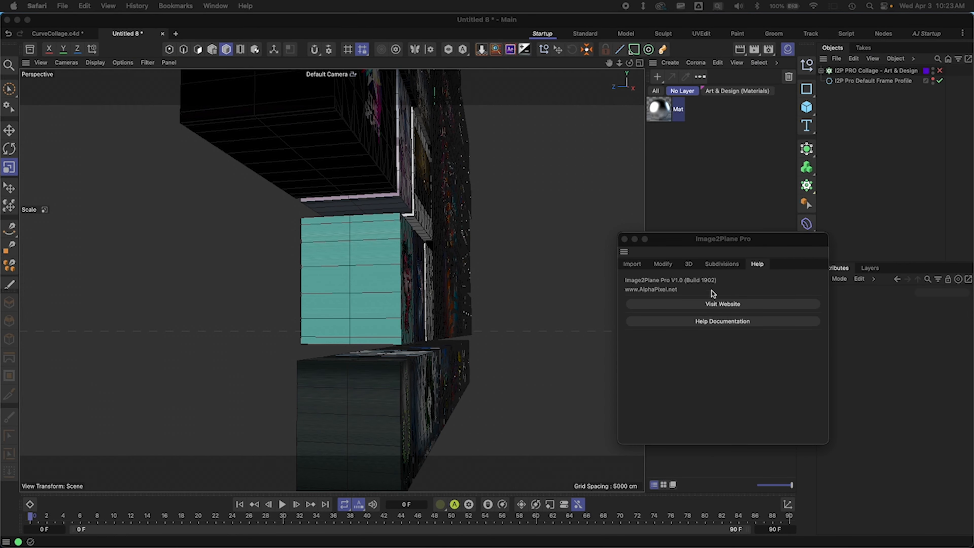
Step: Set the Extrude of the collage images to 0 in Image2Plane Pro
left_click_drag(751, 244, 670, 240)
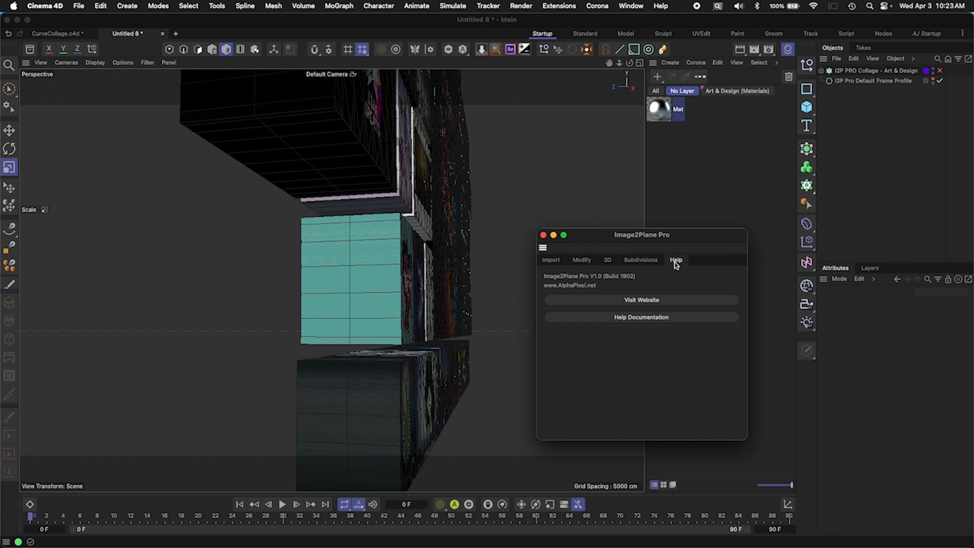
left_click(585, 261)
middle_click_drag(446, 297, 355, 322, "alt")
left_click(603, 264)
left_click_drag(673, 278, 604, 279)
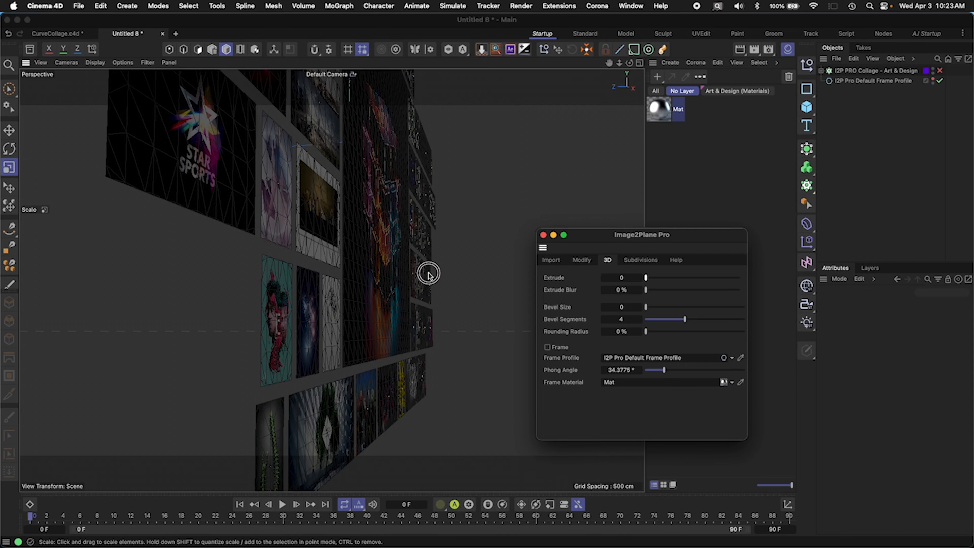
left_click_drag(428, 274, 329, 284, "alt")
scroll(487, 287, "down", 5)
mouse_move(330, 284)
middle_mouse_down("alt")
mouse_move(487, 287)
mouse_move(452, 303)
mouse_move(337, 279)
middle_mouse_up("alt")
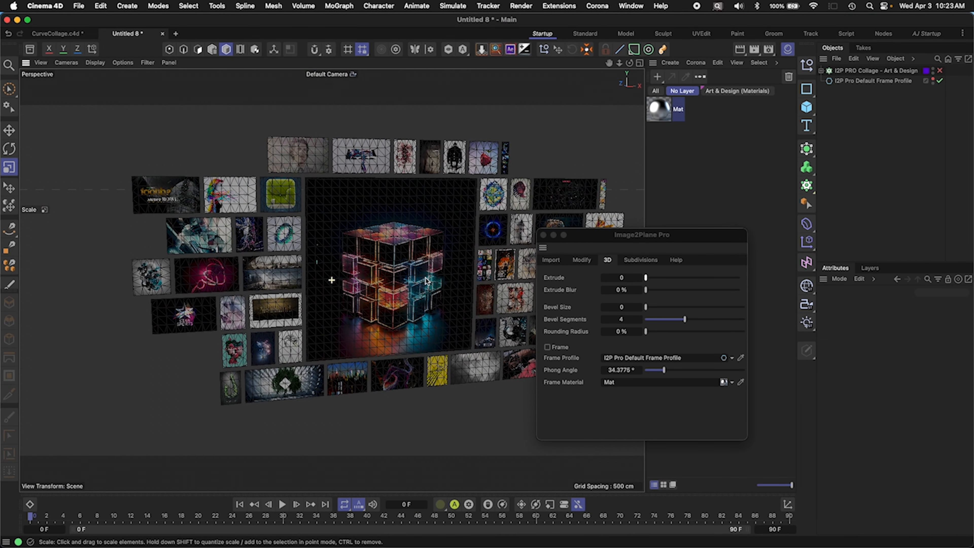
Step: Open the plugin's Modify settings and set the viewport display to Gouraud Shading without lines
left_click(583, 260)
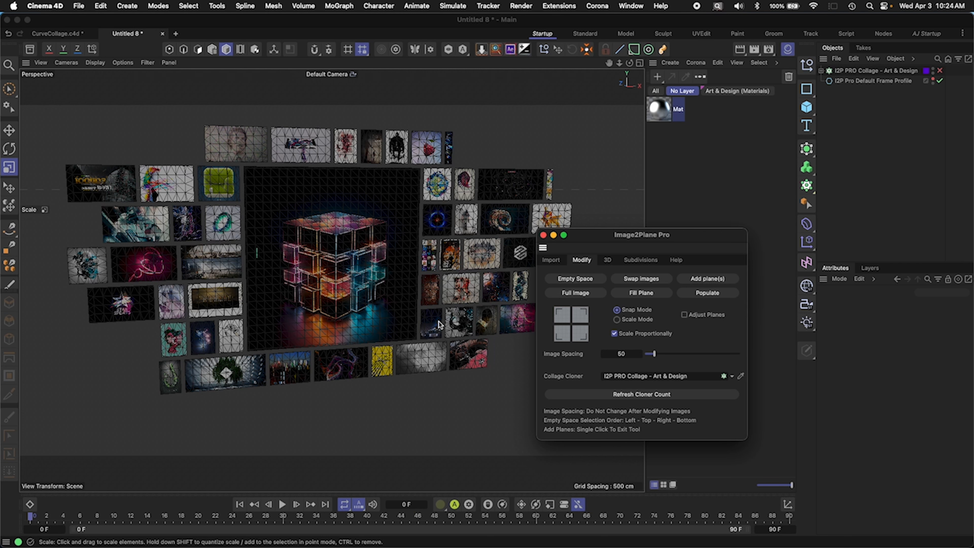
left_click(95, 62)
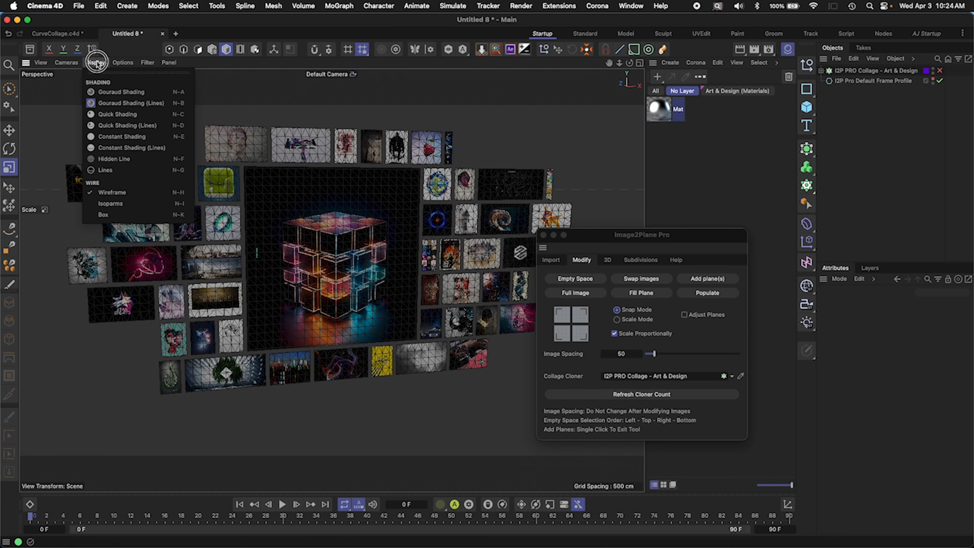
left_click(107, 96)
Step: Maximize the Front view, frame the whole collage in it, and place the Image2Plane Pro window beside the collage
middle_click(312, 251)
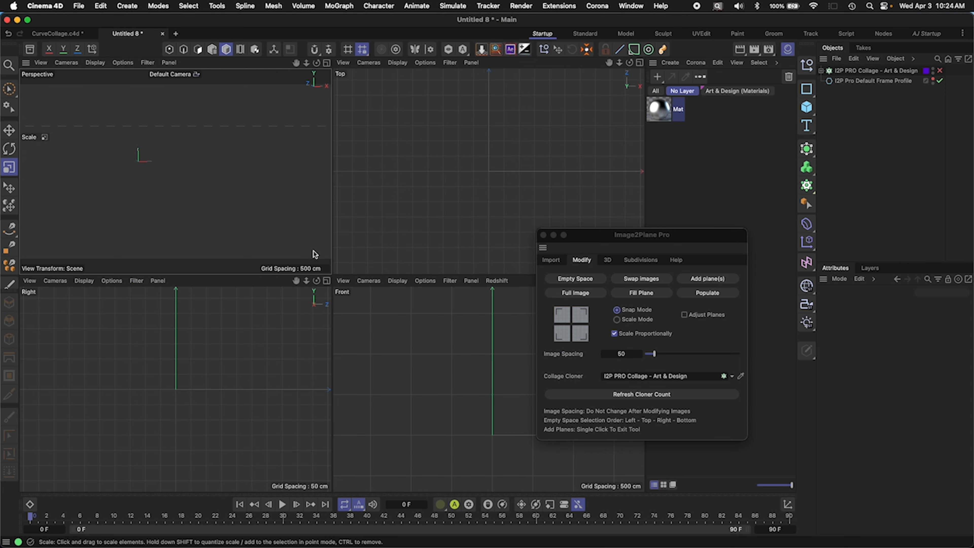
middle_click(395, 294)
middle_click_drag(380, 271, 364, 181, "alt")
scroll(331, 279, "down", 10)
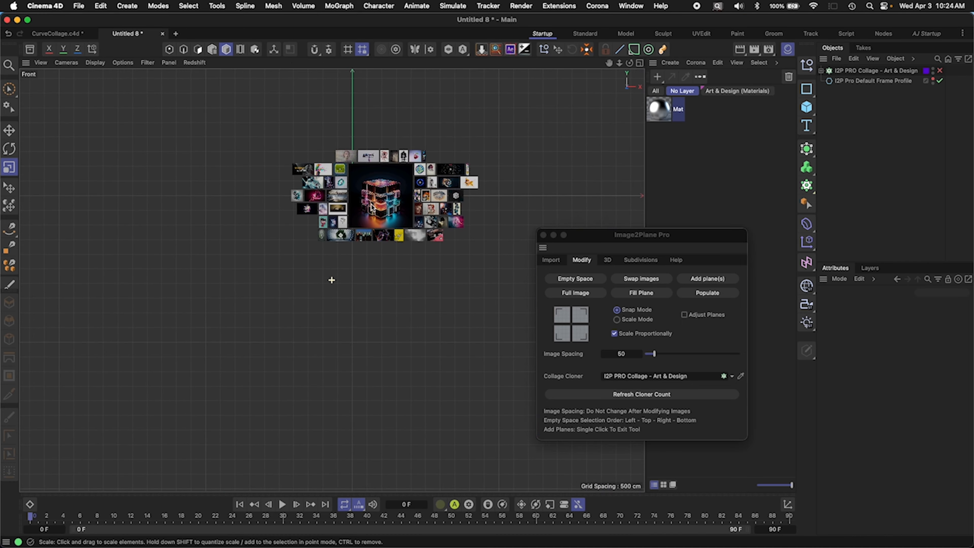
scroll(385, 211, "up", 6)
middle_click_drag(401, 222, 274, 241, "alt")
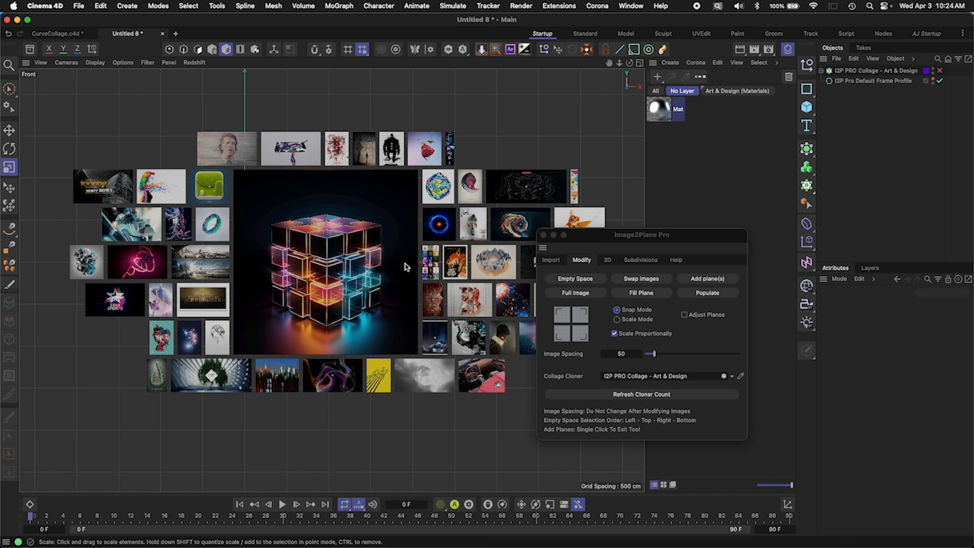
left_click_drag(622, 230, 752, 197)
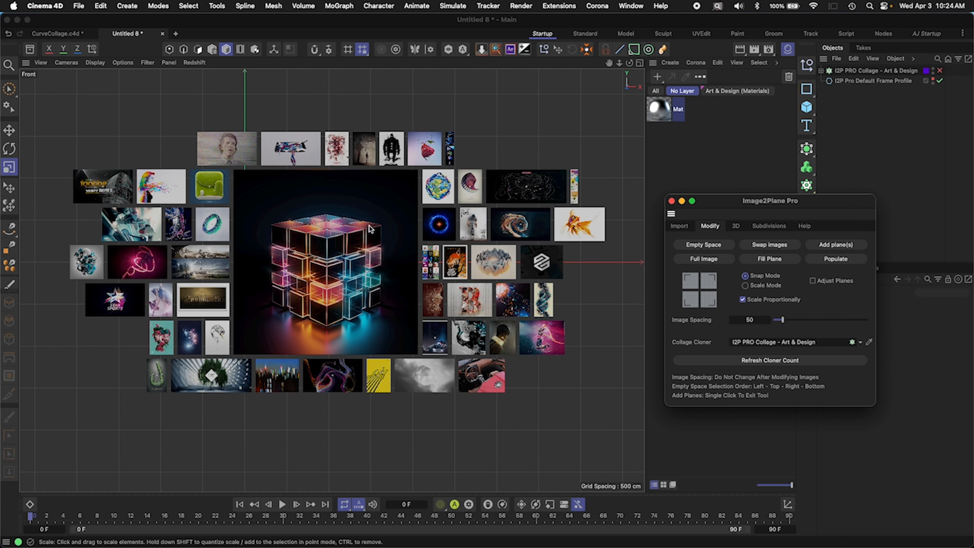
middle_click_drag(471, 247, 453, 252, "alt")
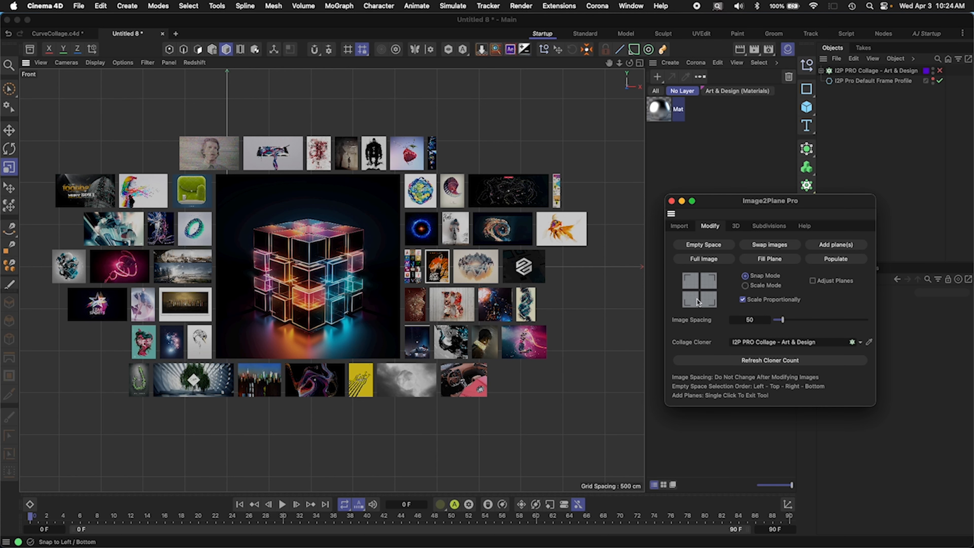
middle_click_drag(529, 262, 585, 241, "alt")
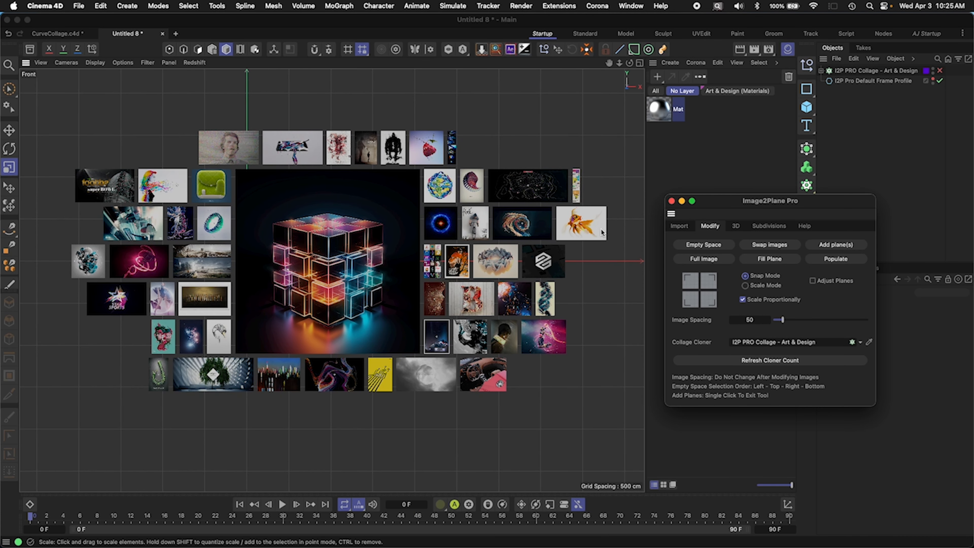
Step: In Snap Mode, snap the goldfish image and the pink dancer image by their left/bottom corner to the right end of the top row
left_click(593, 230)
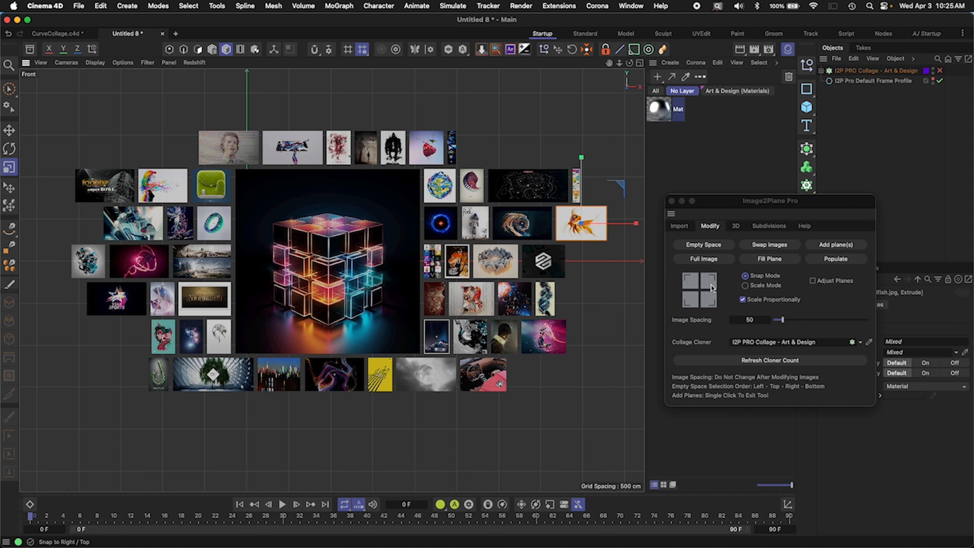
left_click(761, 278)
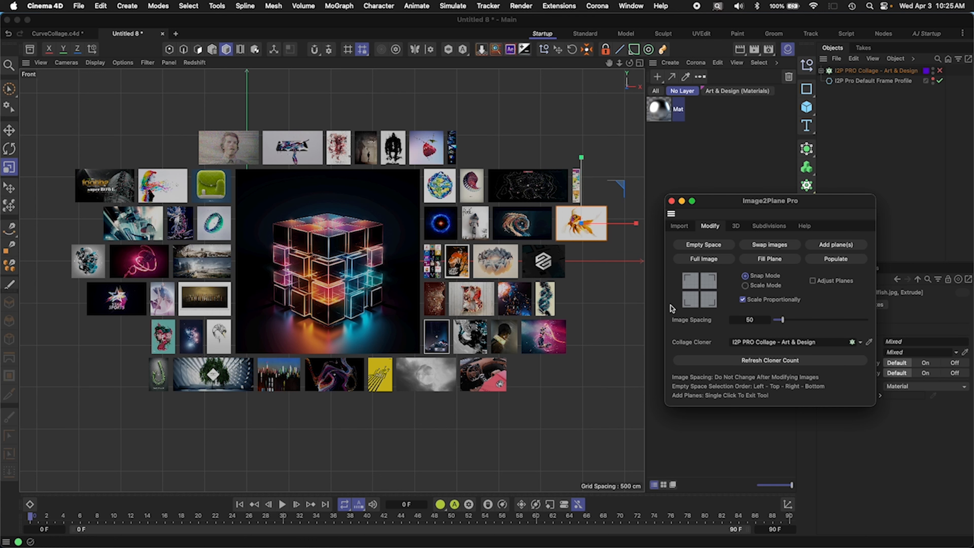
left_click(580, 193)
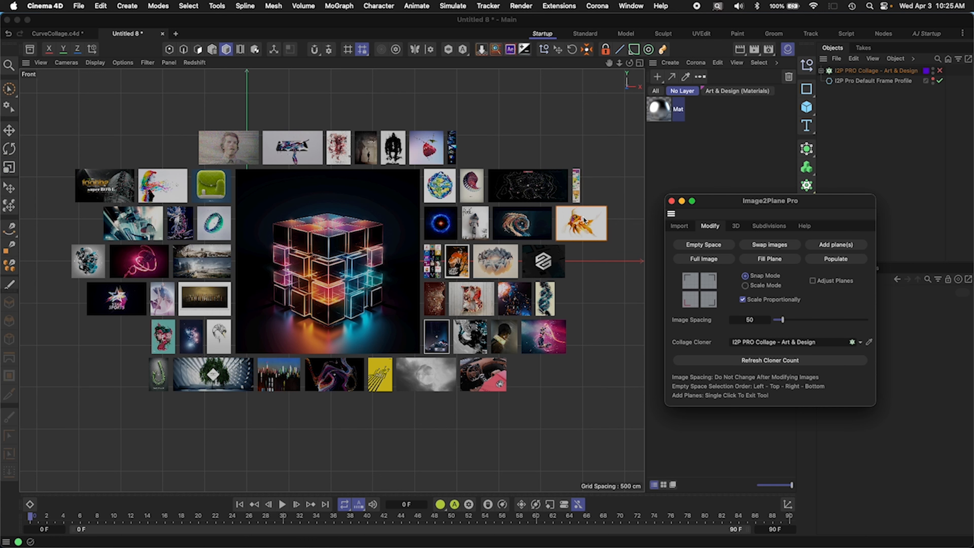
left_click(566, 152)
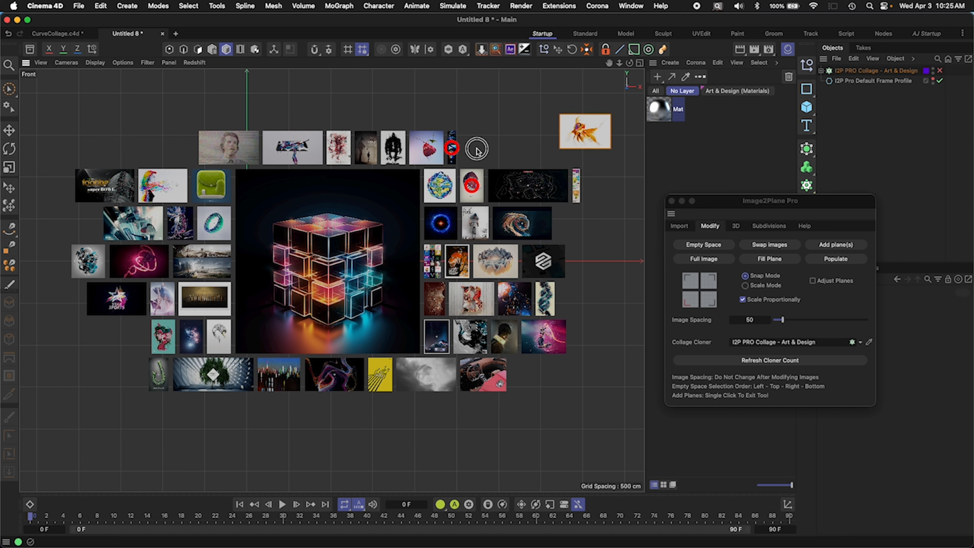
left_click(467, 159)
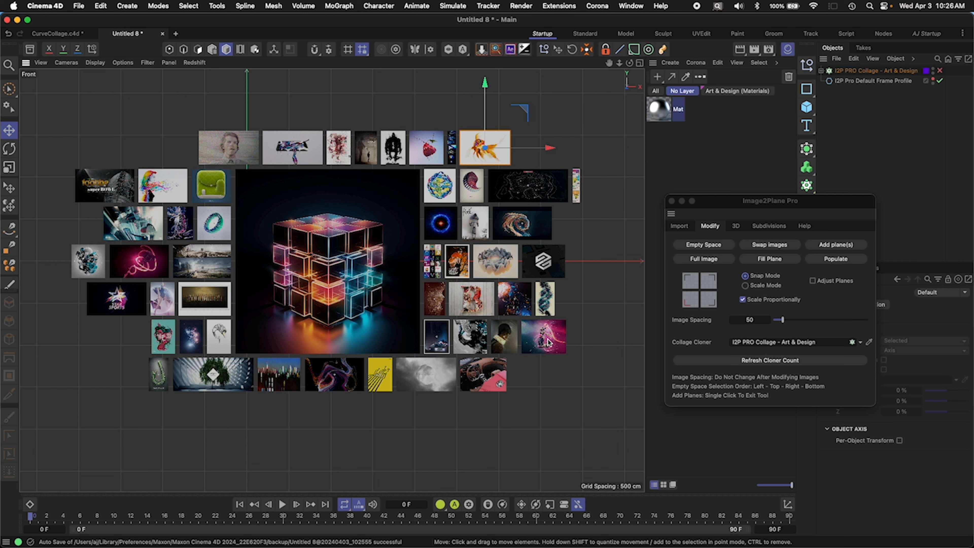
left_click(546, 350)
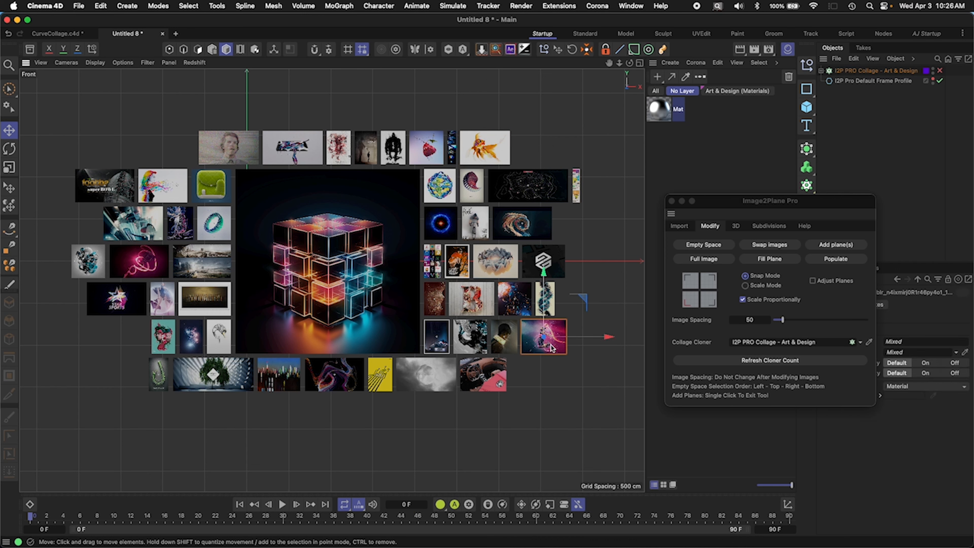
left_click(540, 149)
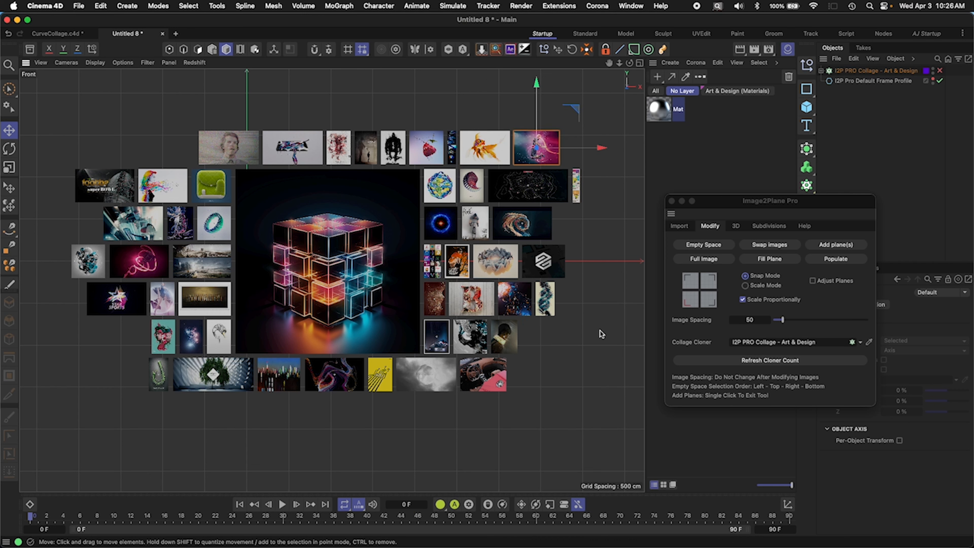
Step: Snap the dark image at the left end of the second row by its right/bottom corner to the left end of the top row
left_click(91, 181)
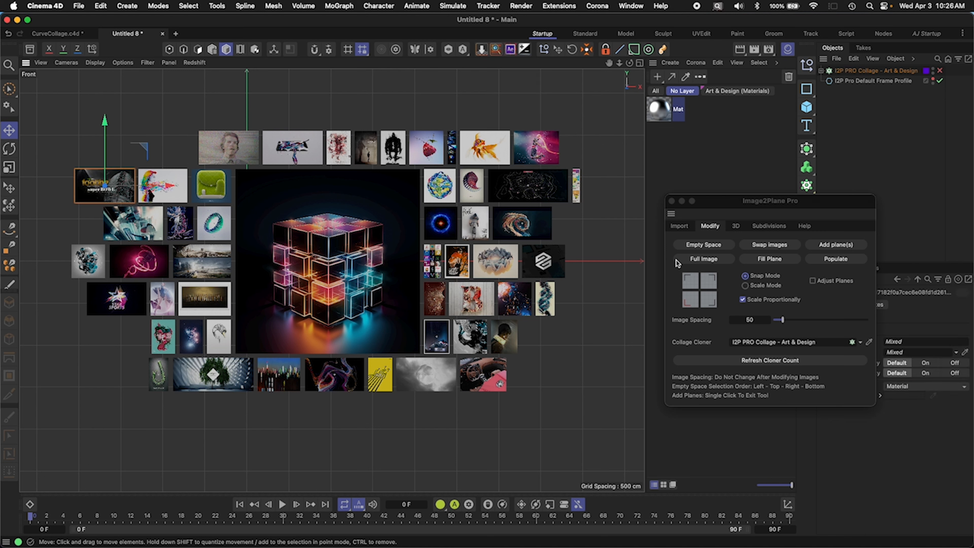
left_click(710, 303)
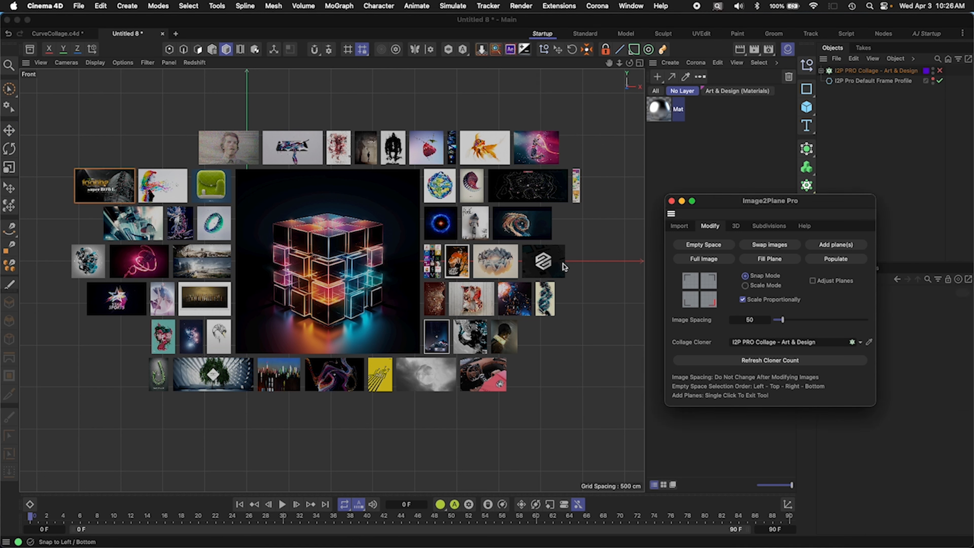
left_click(158, 152)
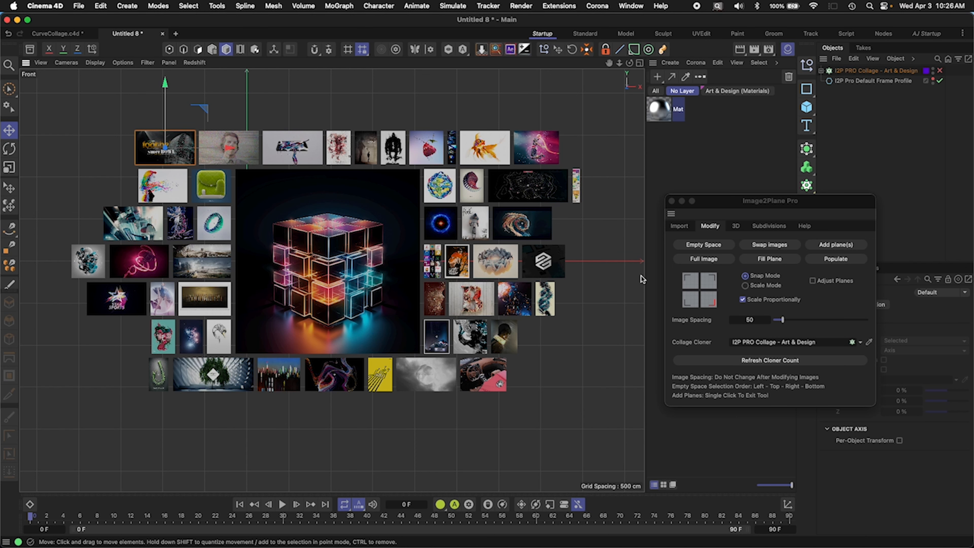
Step: Select the blue ring image, the white figure image beside it and the tiger image, and delete them from the collage
key("super+z")
left_click(599, 230)
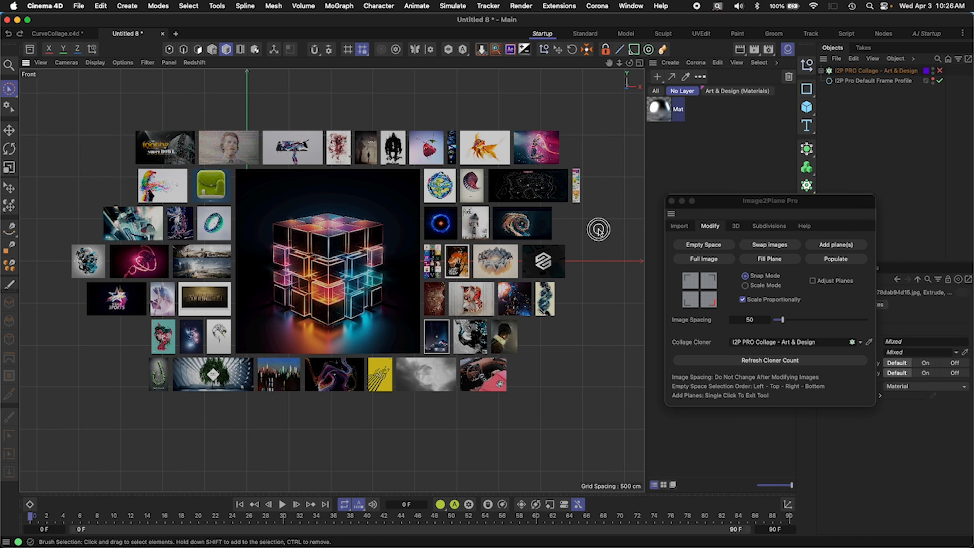
mouse_move(441, 222)
left_mouse_down()
mouse_move(473, 224)
mouse_move(459, 242)
left_mouse_up()
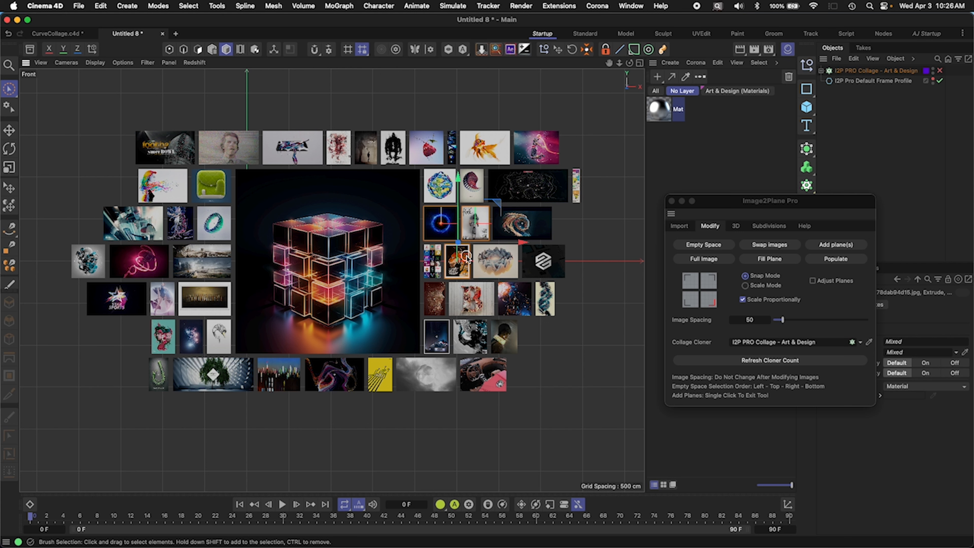
key("Delete")
Step: In Scale Mode, enlarge the small lettering image proportionally from its left/bottom corner until it fills the height of the gap above it
left_click(438, 258)
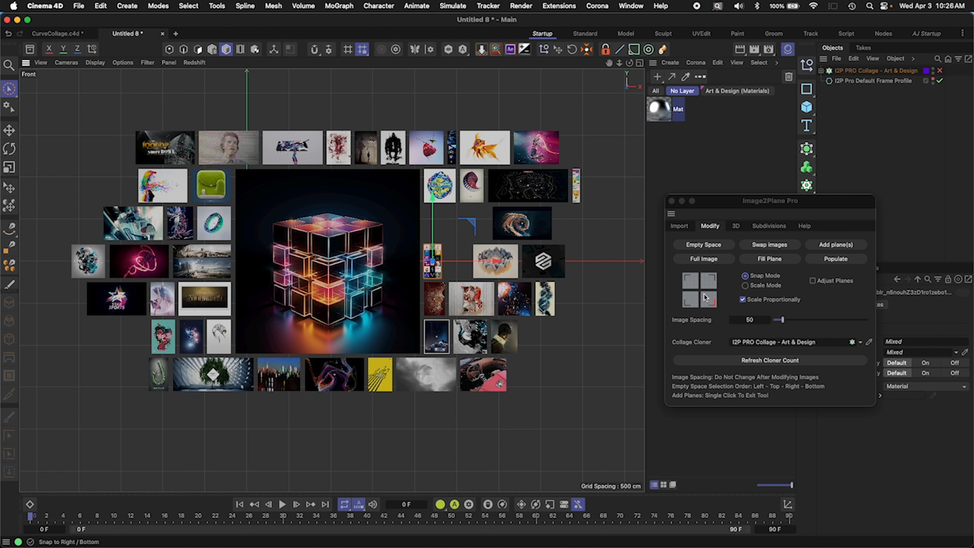
left_click(745, 286)
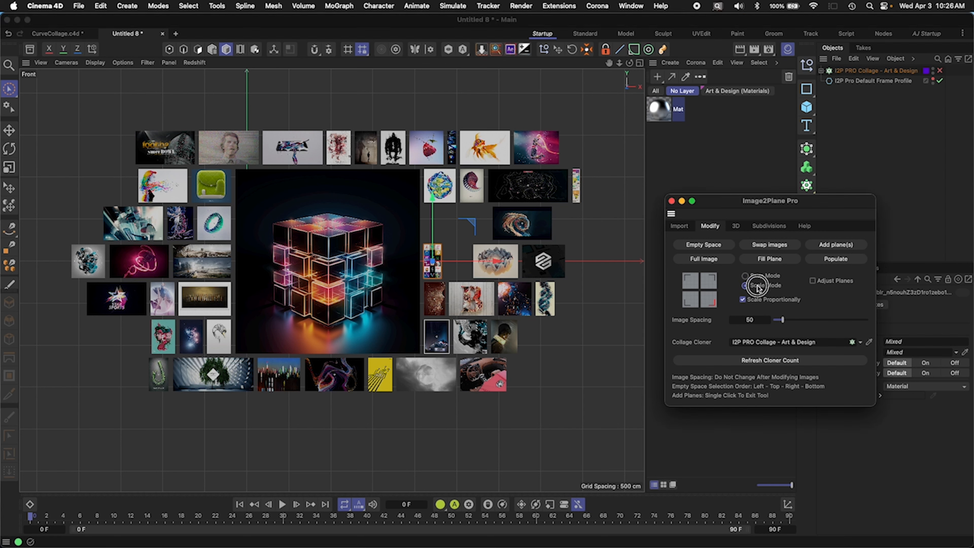
left_click(690, 304)
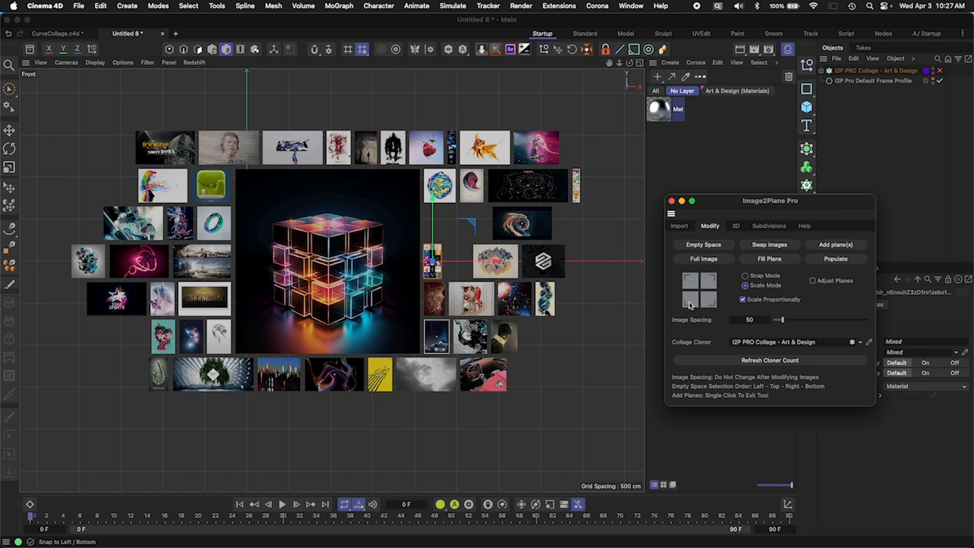
left_click_drag(432, 271, 379, 372)
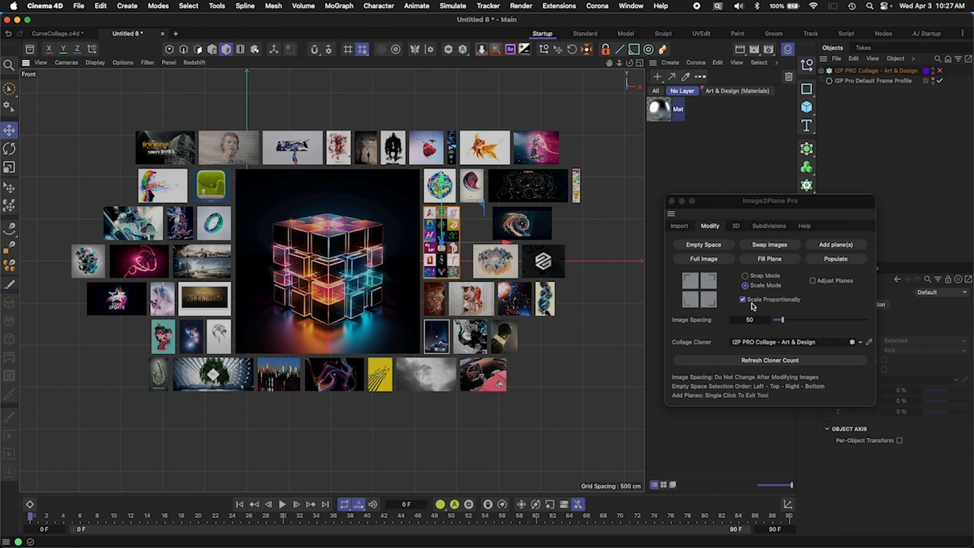
Step: Turn off Scale Proportionally, stretch the lettering image wider from its left/bottom corner to the neighbouring image, and apply Fill Plane to it
left_click(763, 301)
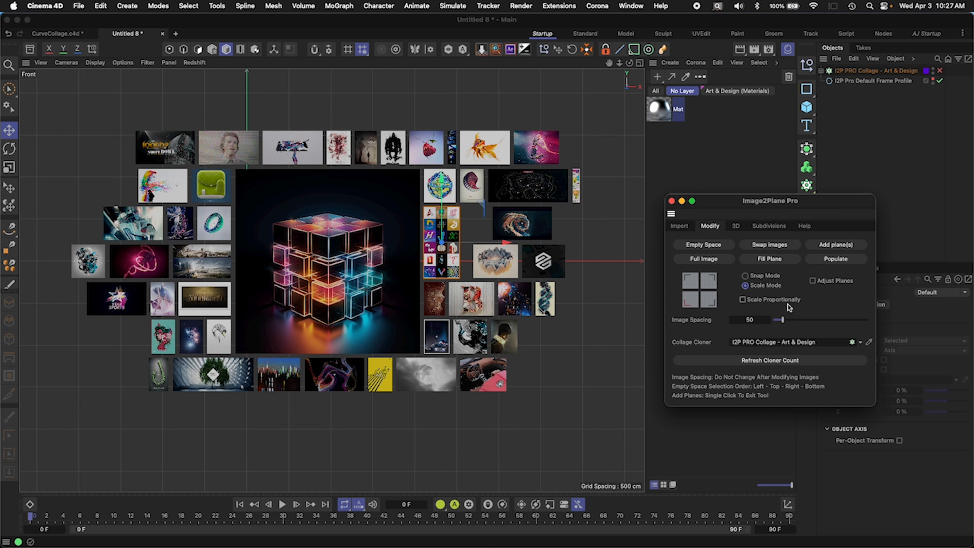
left_click(690, 305)
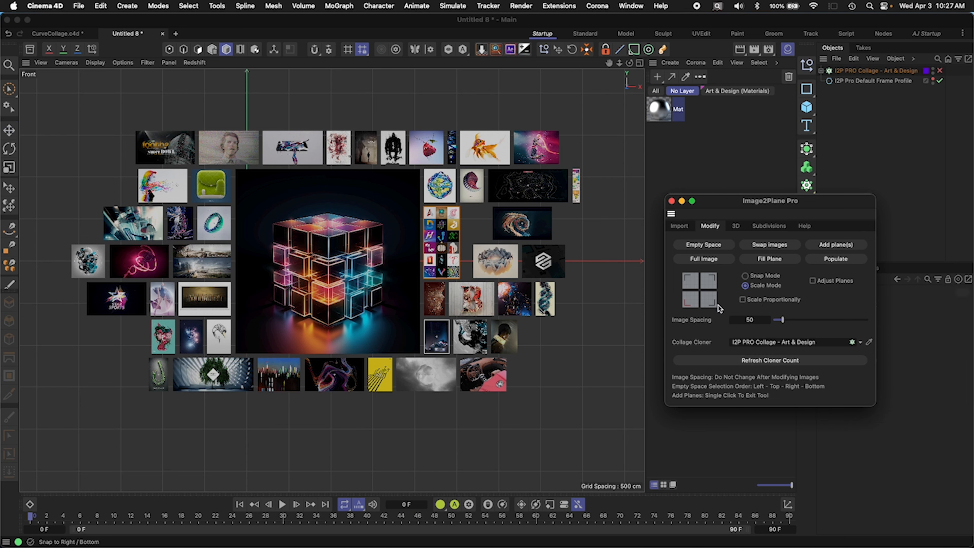
left_click_drag(437, 272, 389, 207)
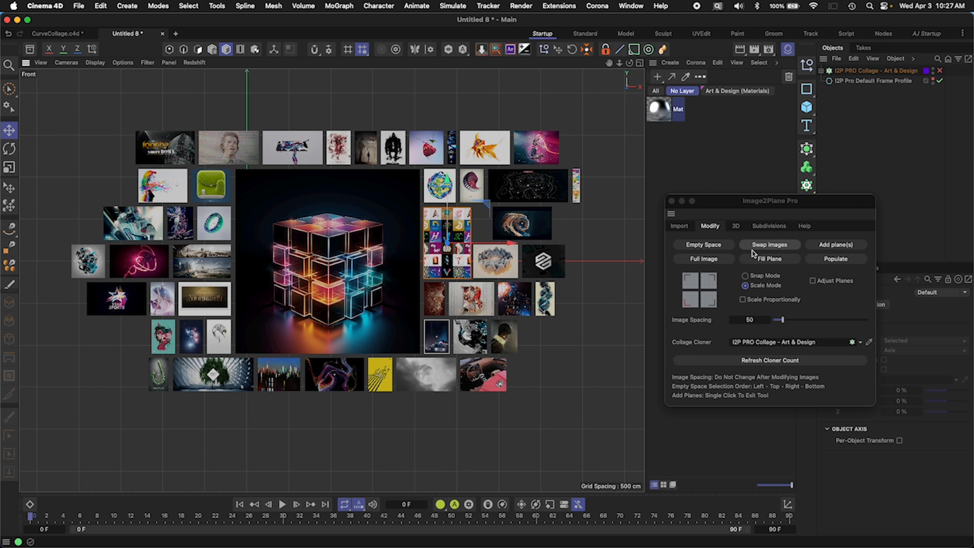
left_click(710, 260)
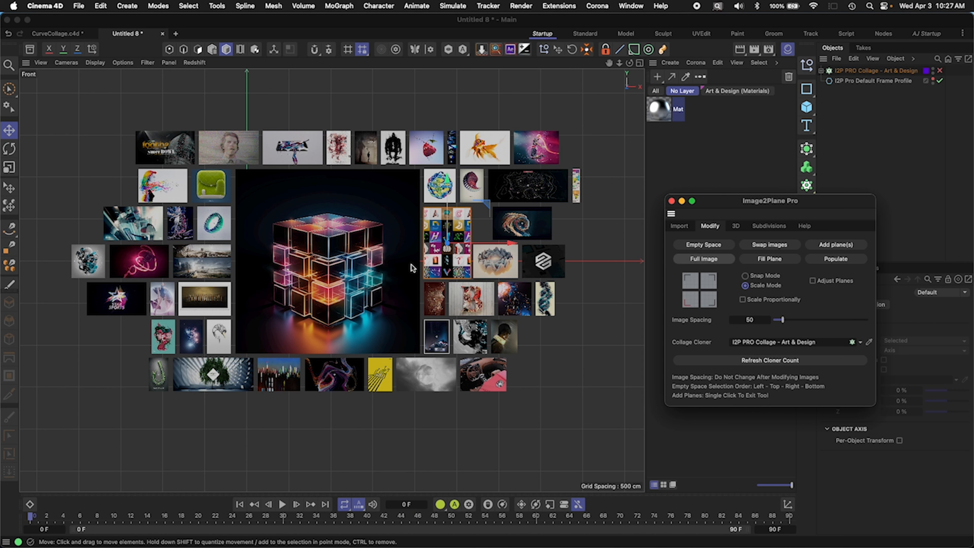
left_click(771, 261)
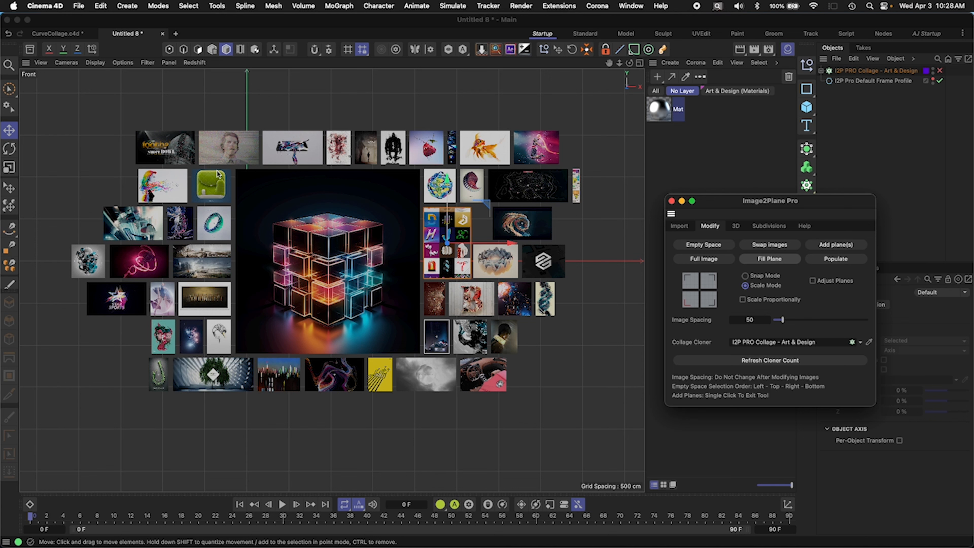
Step: Move the pink dancer image back to the right end of the sixth row and enlarge it from its left/top corner
left_click(546, 151)
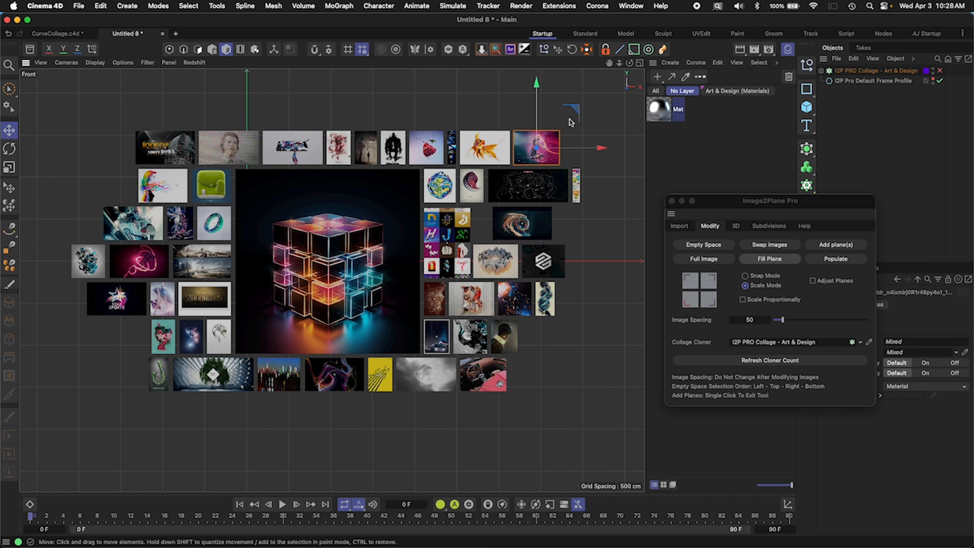
left_click_drag(576, 112, 579, 303)
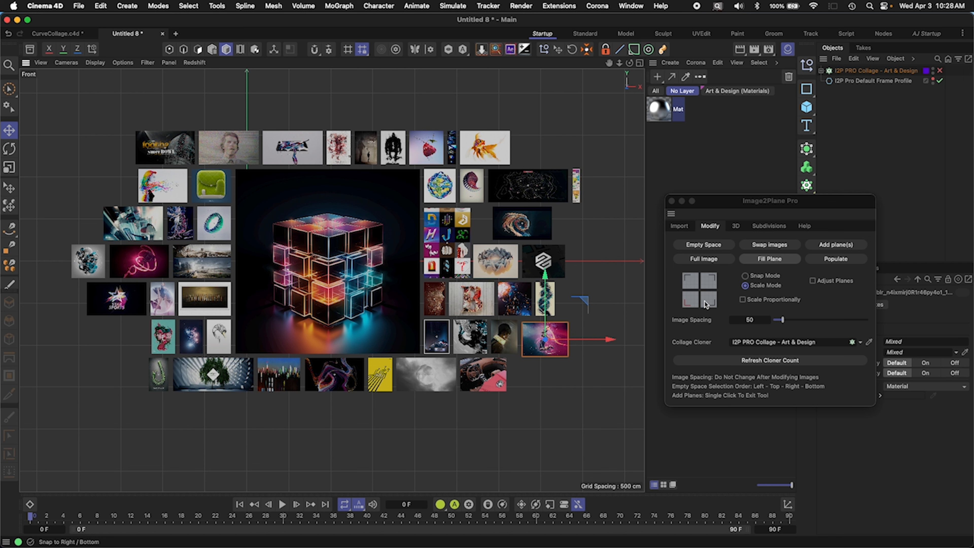
left_click(684, 285)
left_click_drag(578, 354, 628, 397)
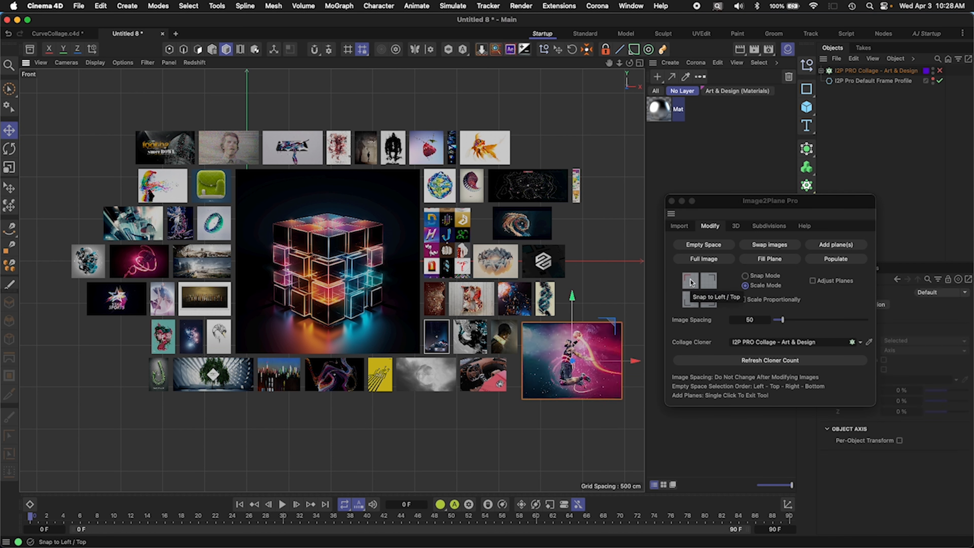
Step: Stretch the pink dancer image from its left/top corner into a tall narrow plane, and try Full Image before applying Fill Plane
left_click(689, 282)
left_click_drag(558, 348, 495, 431)
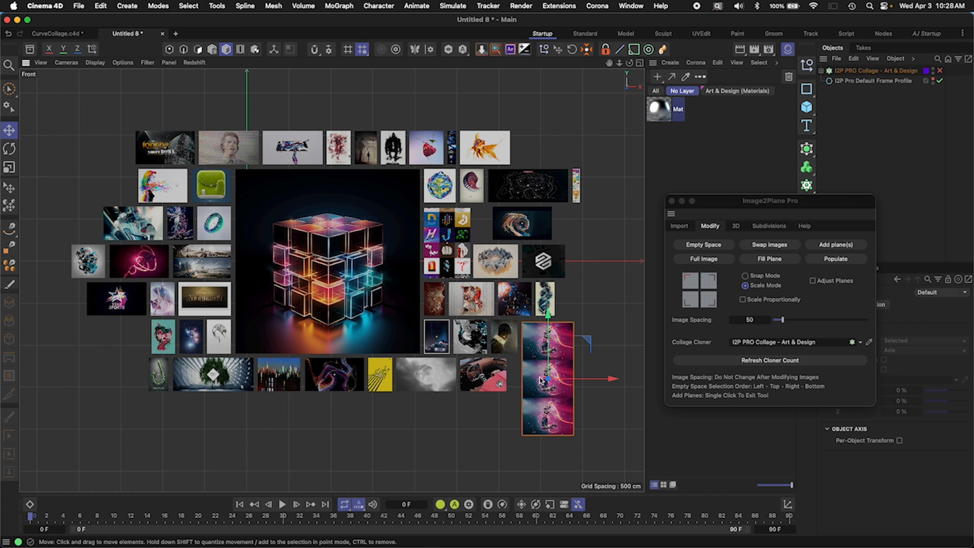
left_click(712, 261)
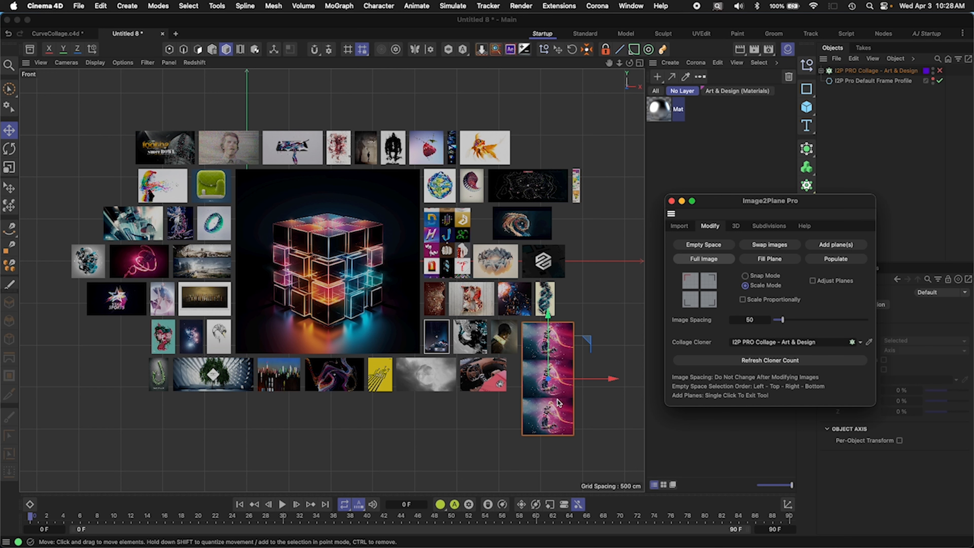
left_click(765, 260)
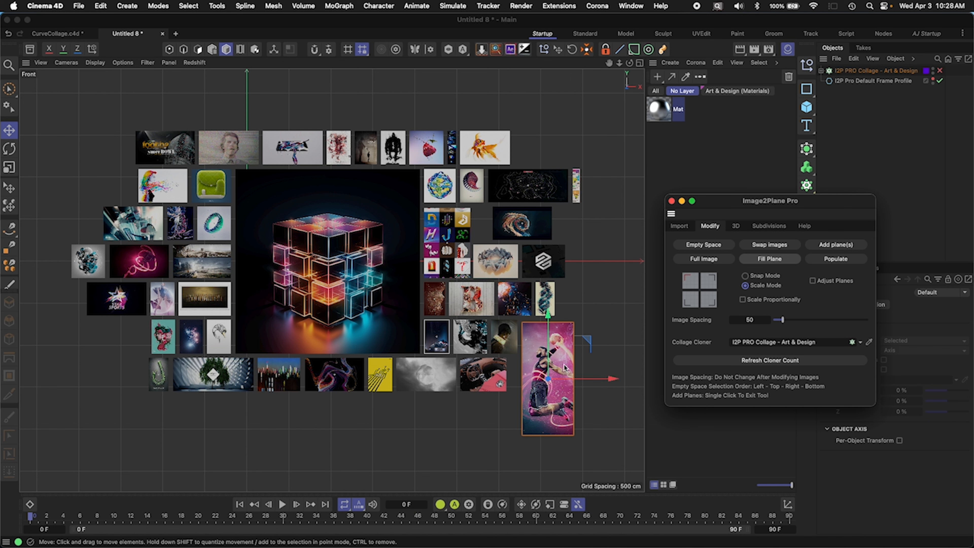
Step: Expose the pink dancer image's material tags in the object list and reposition its front texture on the tall plane
left_click(562, 378)
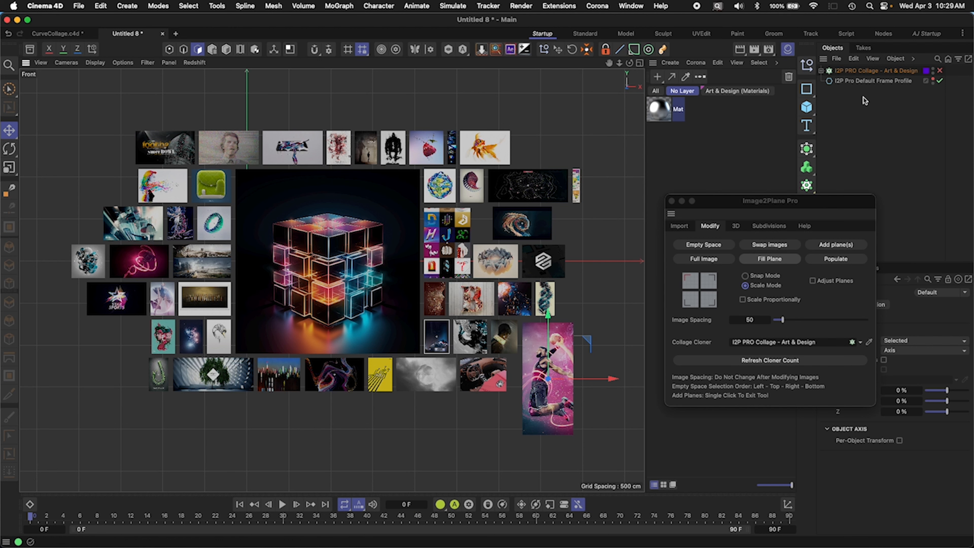
left_click_drag(818, 199, 972, 299)
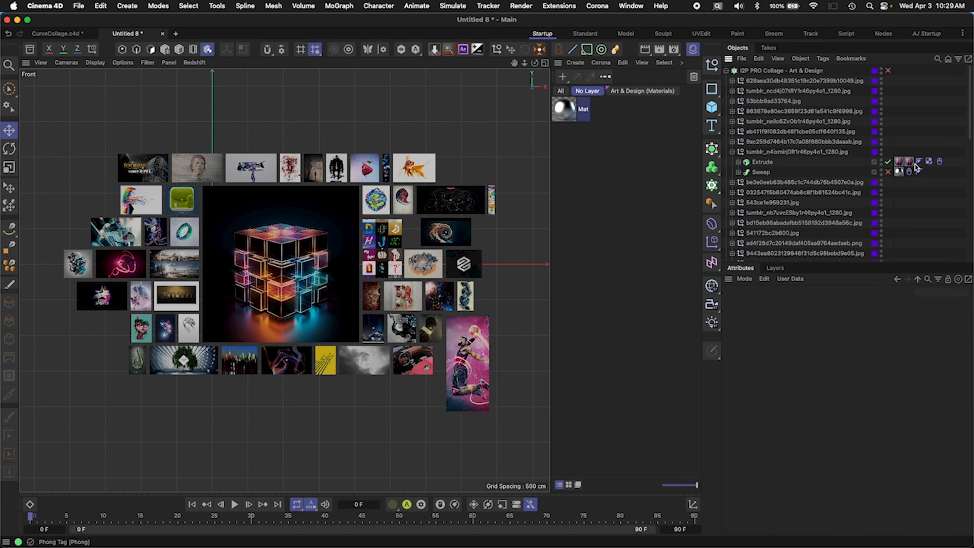
left_click(909, 161)
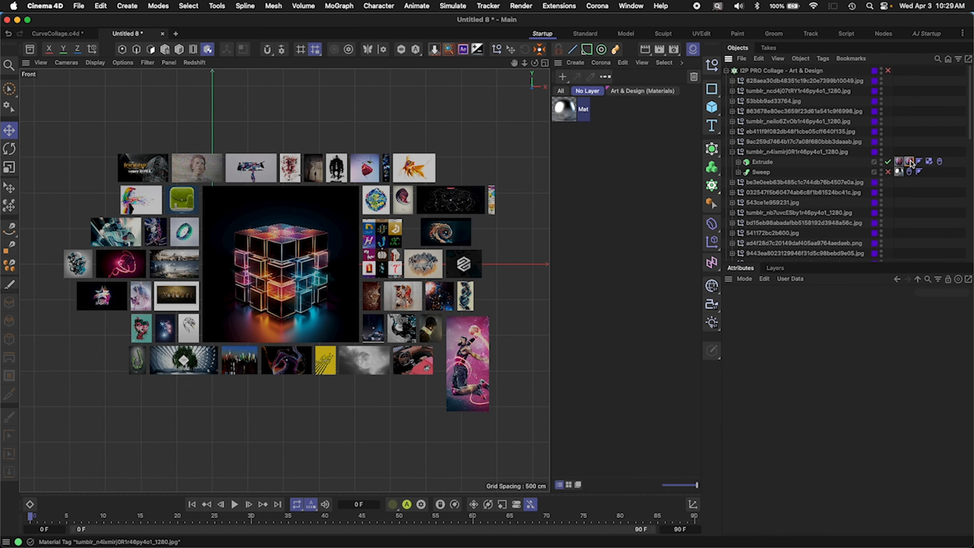
mouse_move(514, 338)
left_mouse_down()
mouse_move(521, 331)
mouse_move(494, 345)
mouse_move(470, 342)
mouse_move(498, 338)
left_mouse_up()
mouse_move(509, 327)
left_mouse_down()
mouse_move(517, 332)
mouse_move(461, 331)
mouse_move(524, 328)
mouse_move(499, 331)
left_mouse_up()
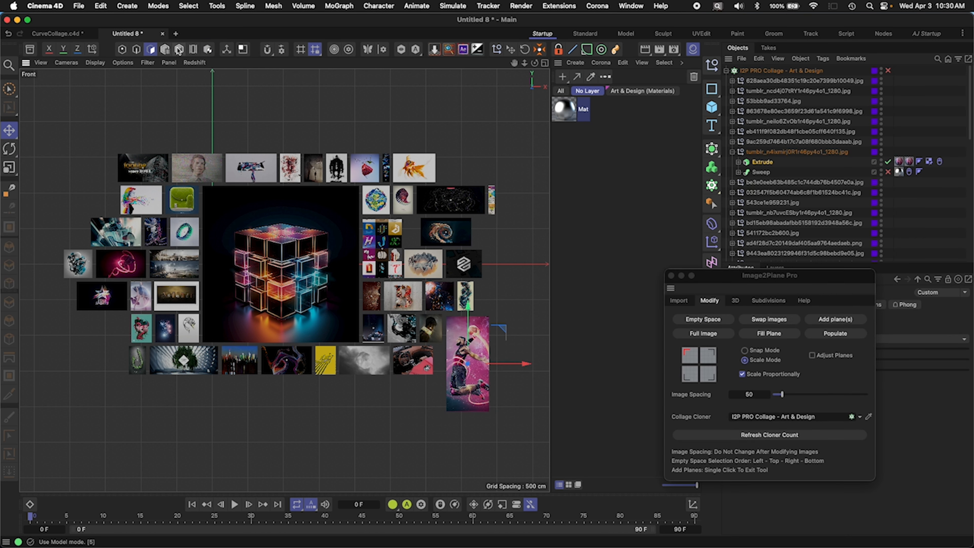
Step: Return to Model mode and shrink the pink dancer plane proportionally from its left/top corner in Scale Mode
left_click(177, 51)
left_click(507, 309)
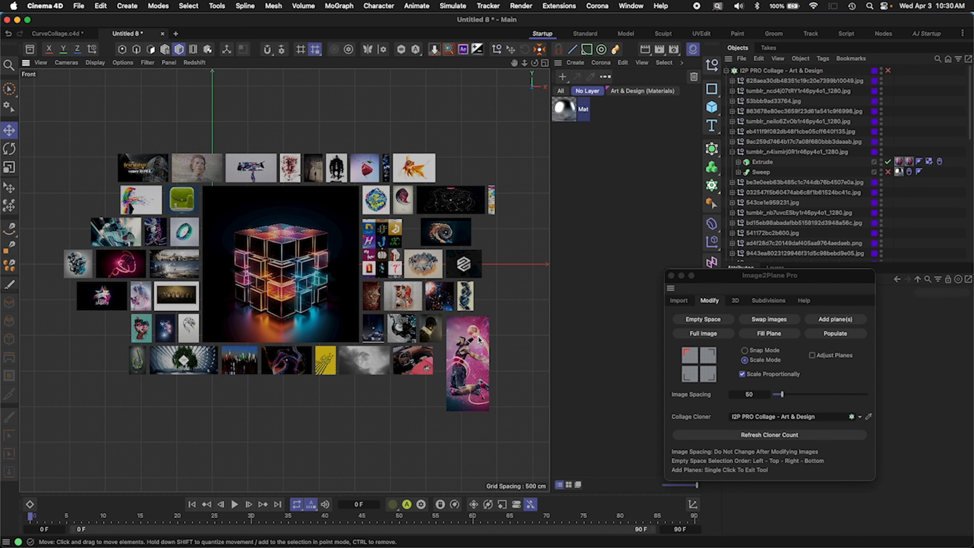
left_click(478, 339)
left_click(697, 356)
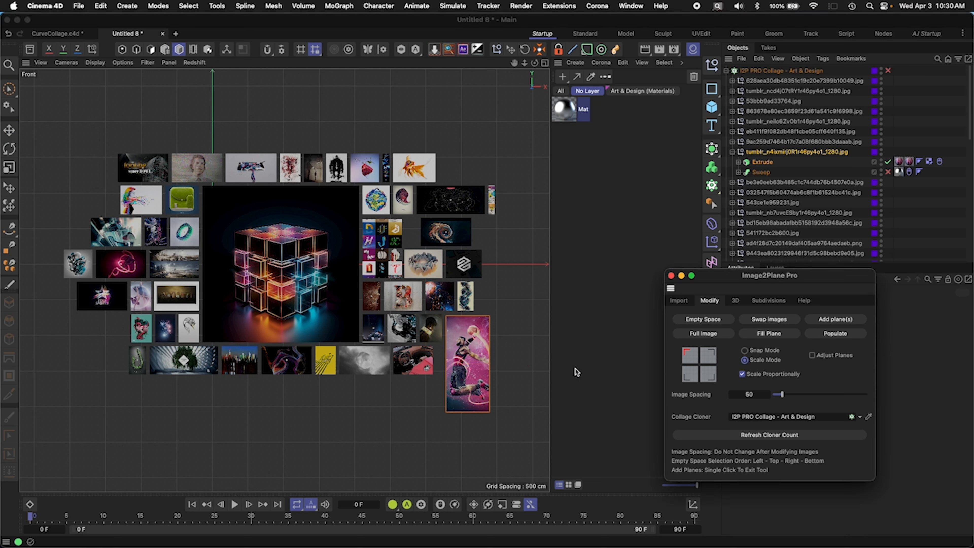
left_click(760, 375)
left_click(688, 356)
left_click_drag(536, 380, 399, 328)
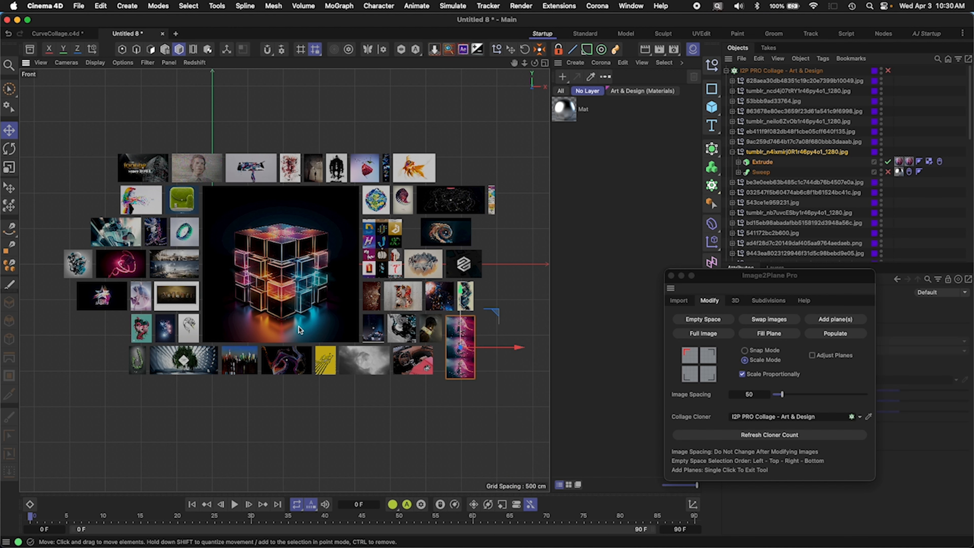
Step: Select the lettering image and the two images below it beside the cube's lower left side, and delete all three
mouse_move(262, 279)
middle_mouse_down("alt")
mouse_move(375, 290)
mouse_move(253, 283)
middle_mouse_up("alt")
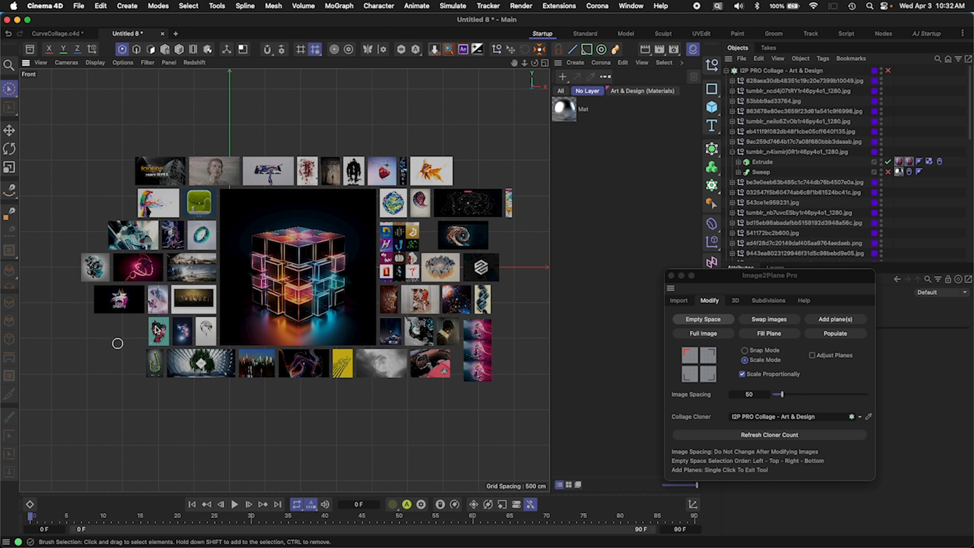
left_click(165, 50)
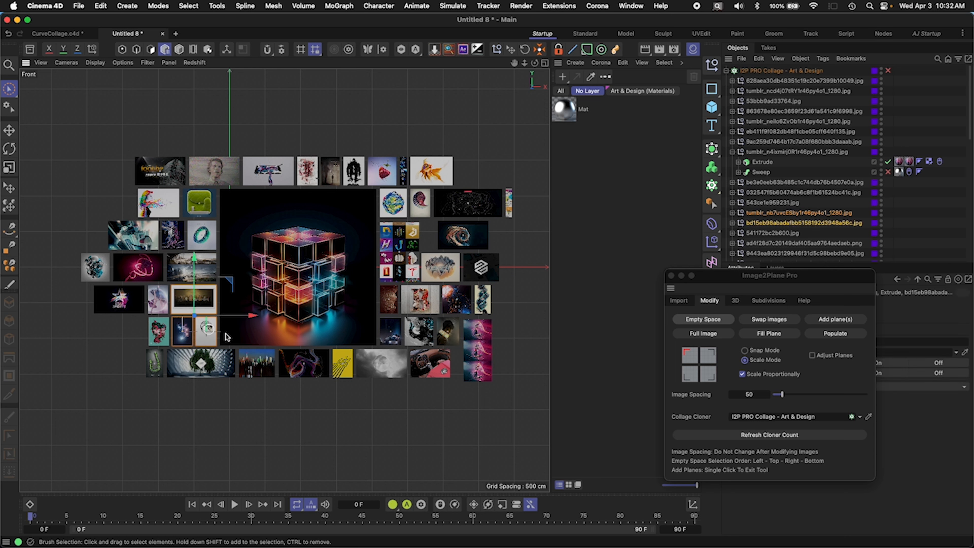
key("Delete")
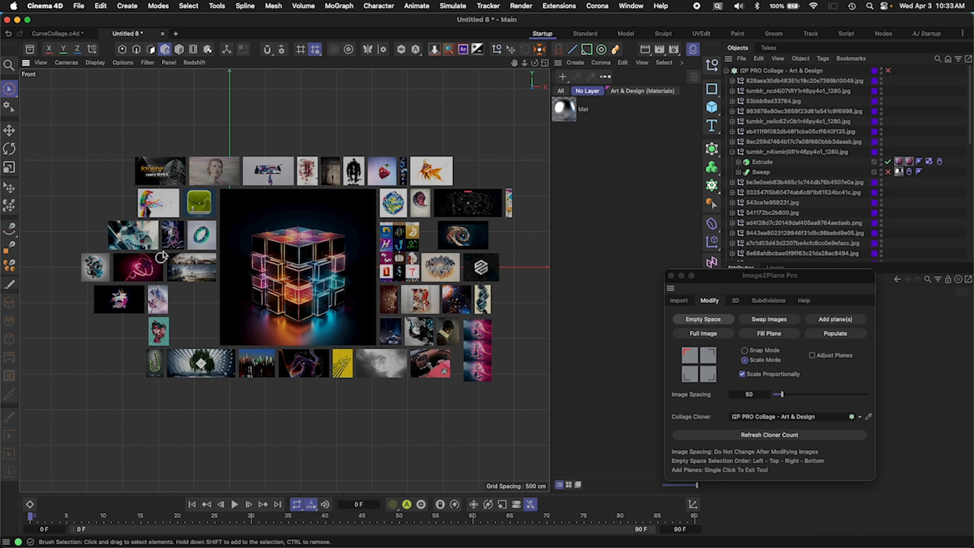
Step: Create an Empty Space plane in the gap, using the adjacent images as boundaries in left, top, right, bottom order
left_click(192, 323)
mouse_move(192, 323)
left_mouse_down()
mouse_move(178, 327)
mouse_move(193, 286)
mouse_move(217, 305)
mouse_move(200, 352)
left_mouse_up()
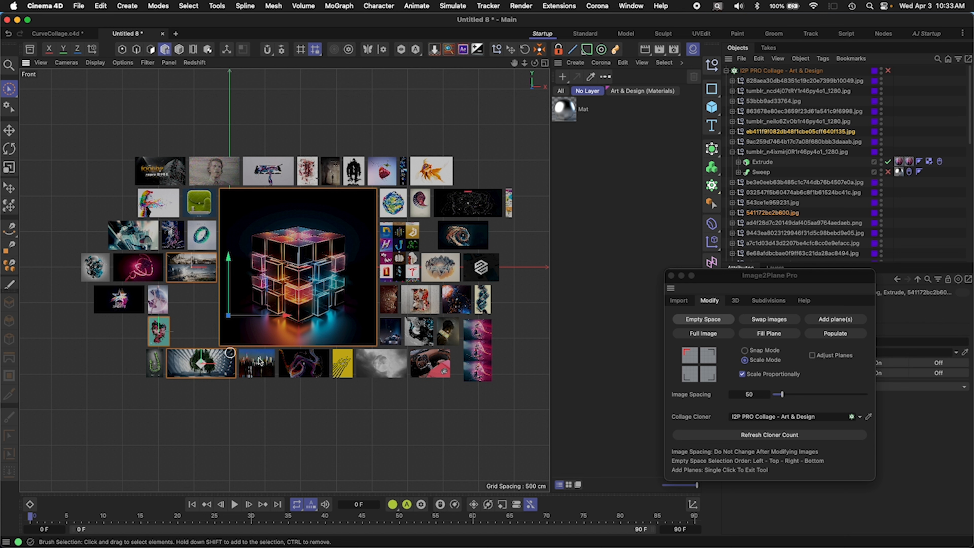
left_click(698, 321)
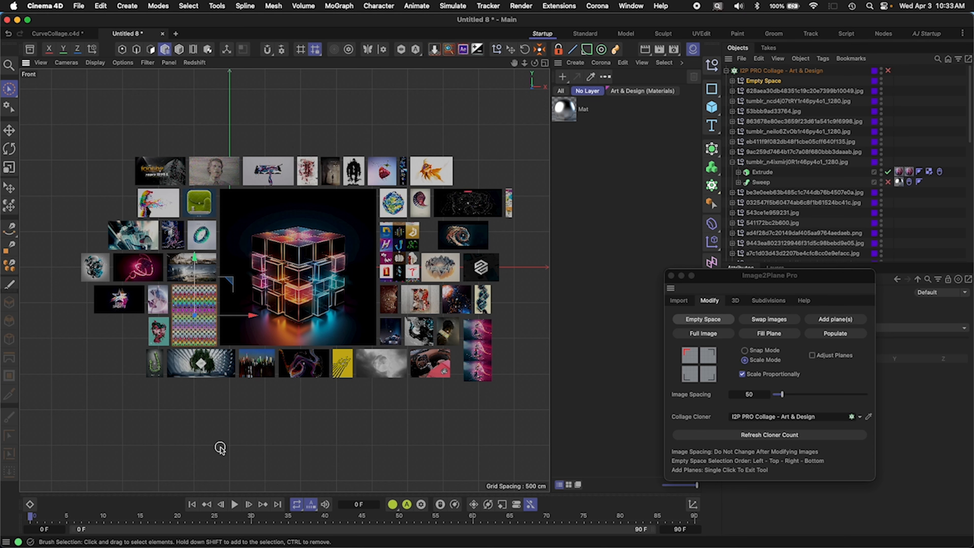
key("o")
scroll(225, 294, "down", 3)
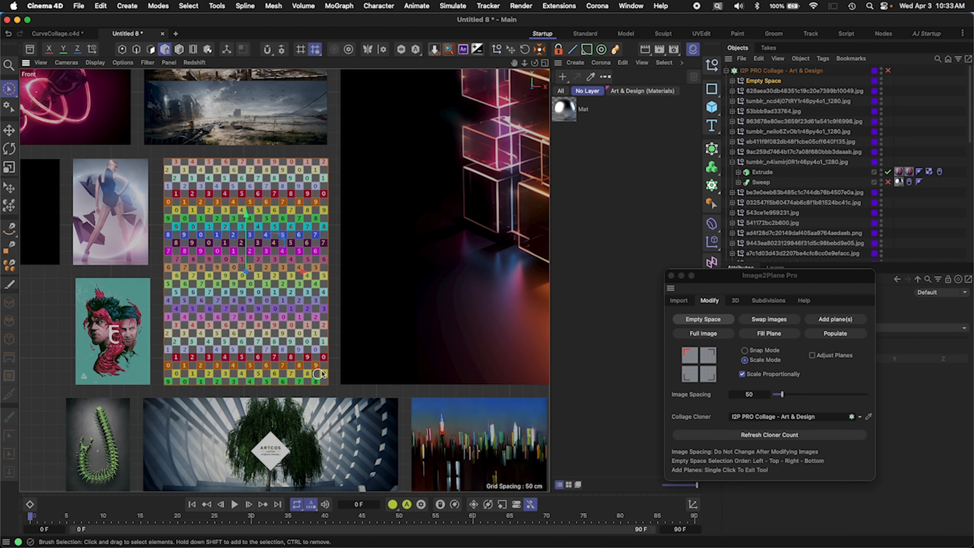
scroll(336, 333, "down", 4)
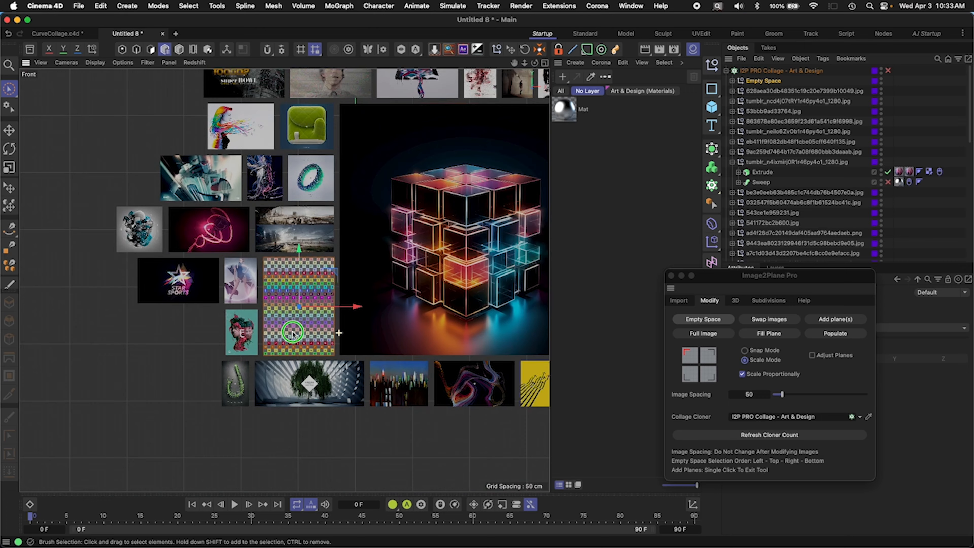
scroll(256, 333, "down", 5)
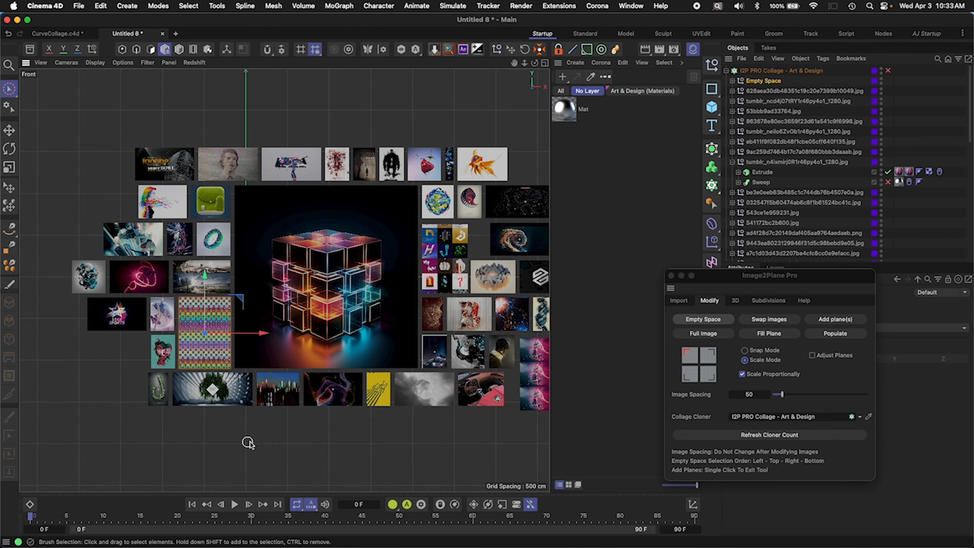
left_click(246, 442)
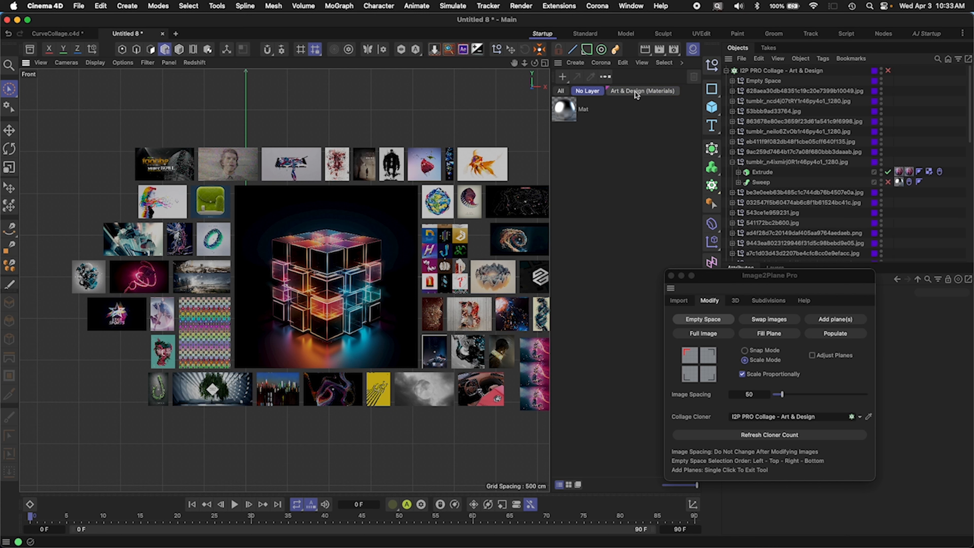
Step: From the Art & Design materials, populate the Empty Space plane with the green plant image whose file name starts with 9ac259d7464b17c7a08f680bbb
left_click(642, 91)
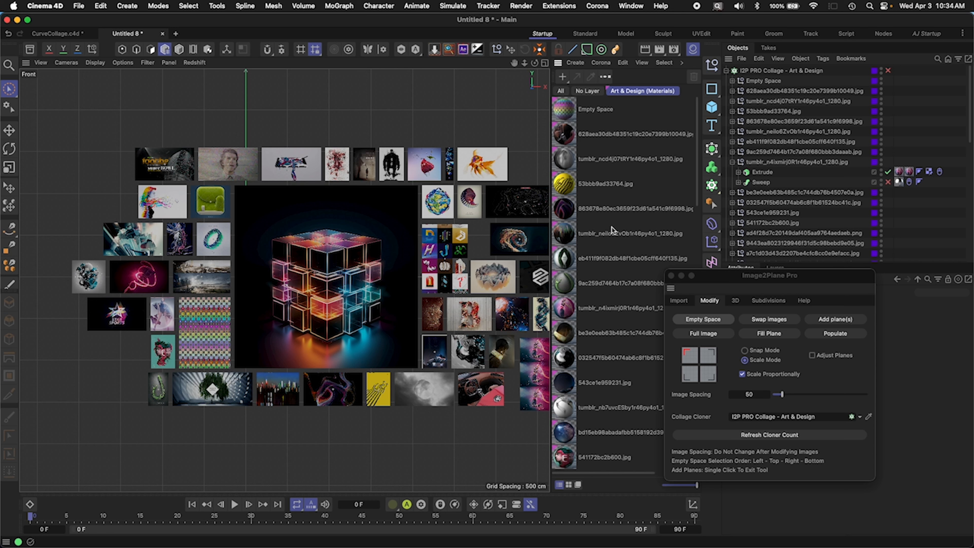
left_click(210, 332)
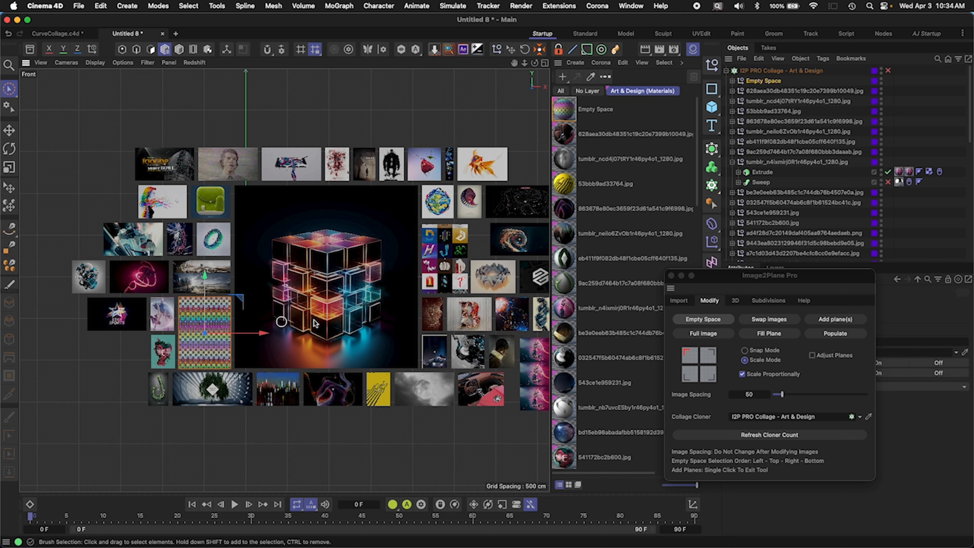
left_click(611, 286)
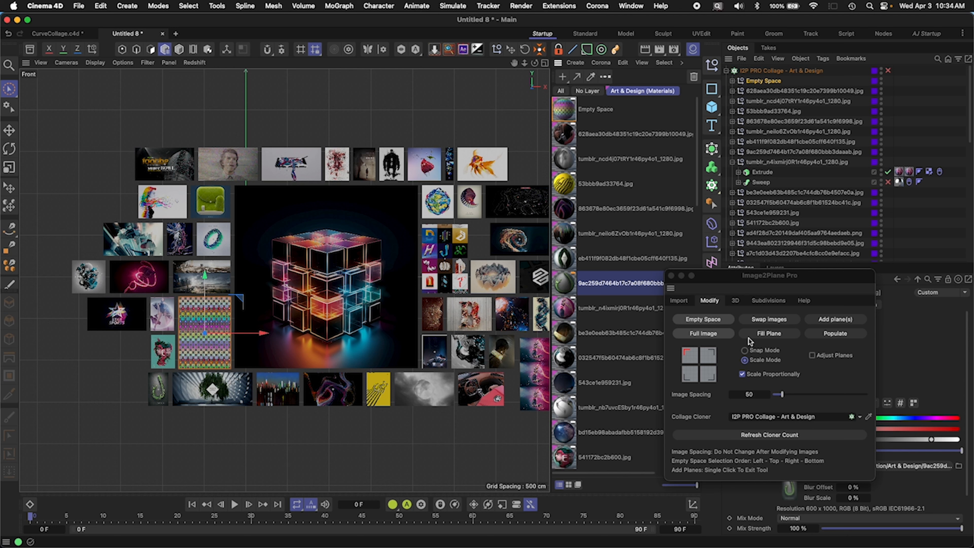
left_click(849, 338)
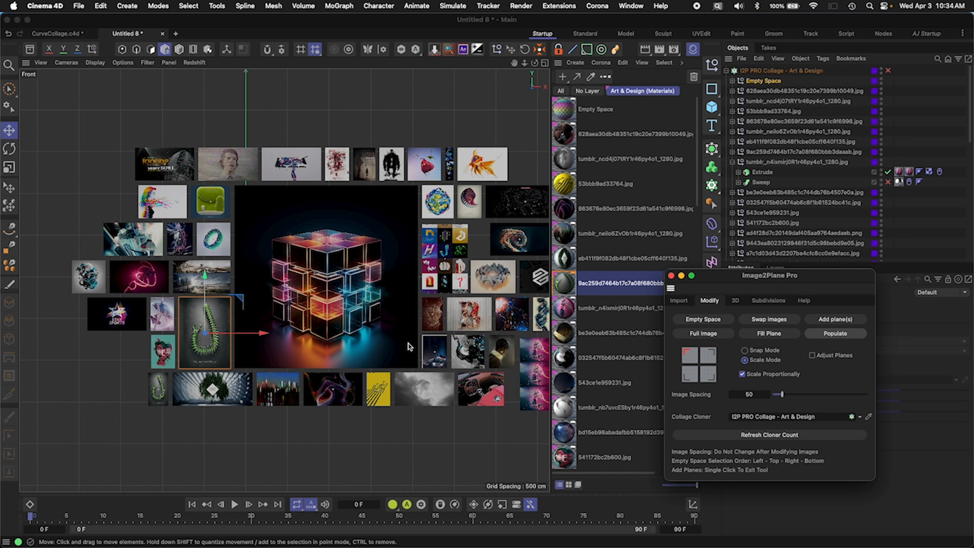
Step: Try Populate on the plane with Adjust Planes on, undo it, and turn Adjust Planes off again
left_click(827, 358)
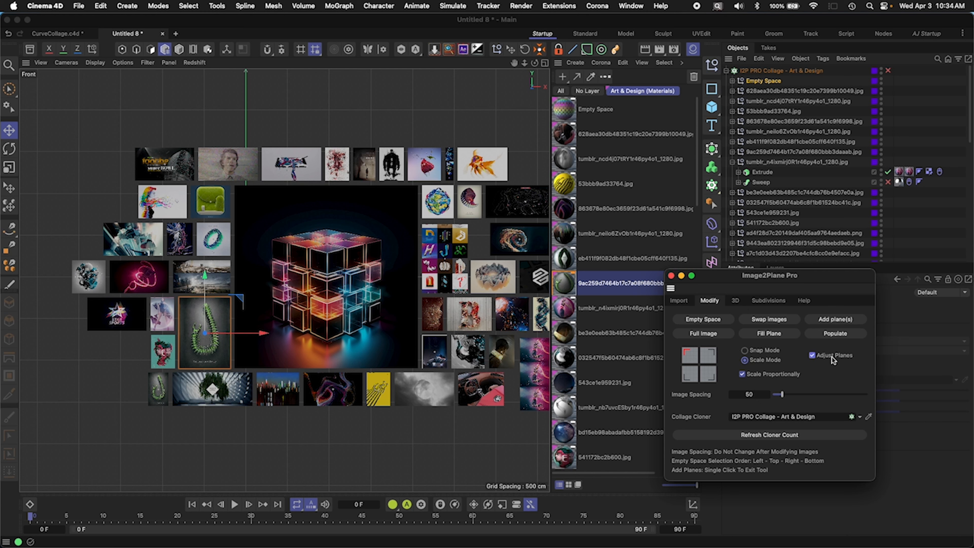
left_click(835, 334)
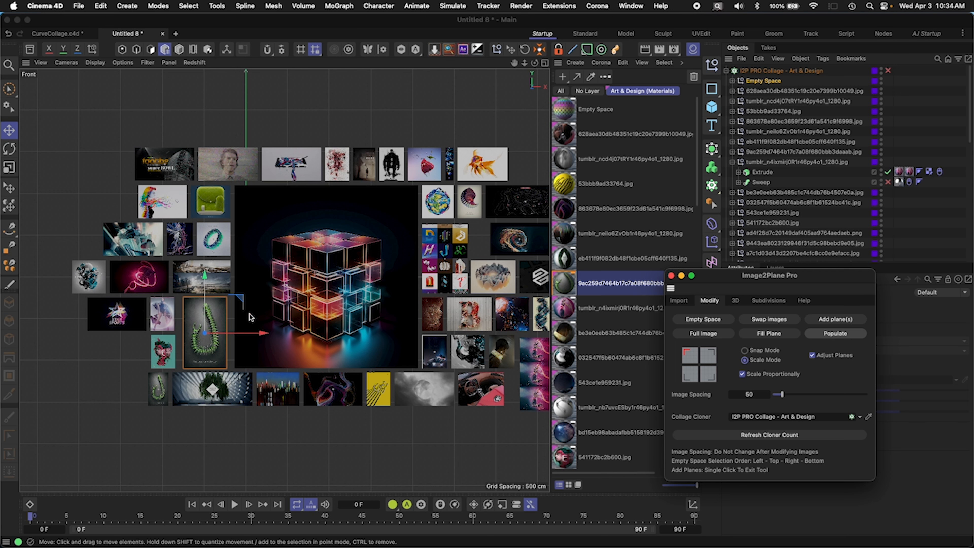
key("super+z")
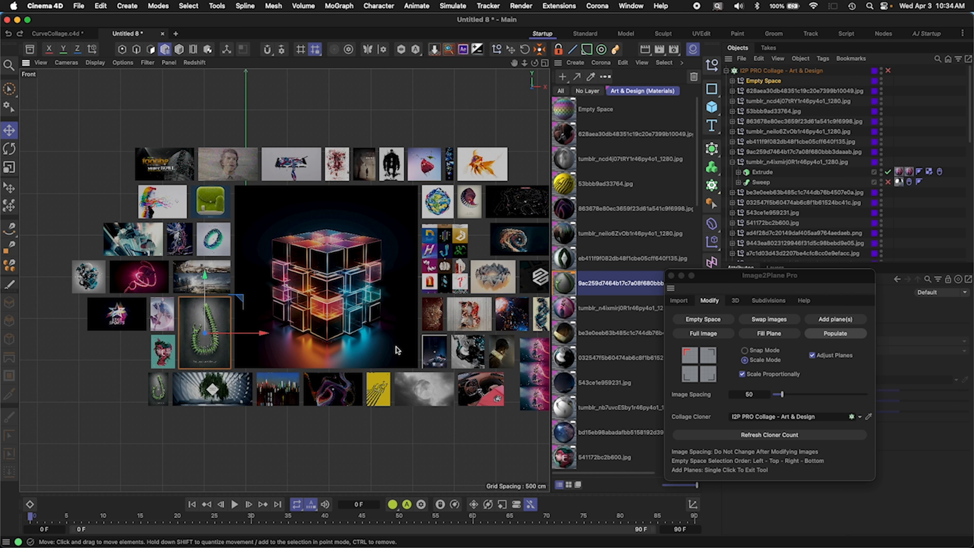
left_click(830, 355)
Step: Populate the skyline, purple swirl, yellow and cloud planes in the last row with the four materials from tumblr_nb7uvcESby1r46py4o1_1280.jpg through the one starting ad4f28d7c20149daf405aa9764
key("space")
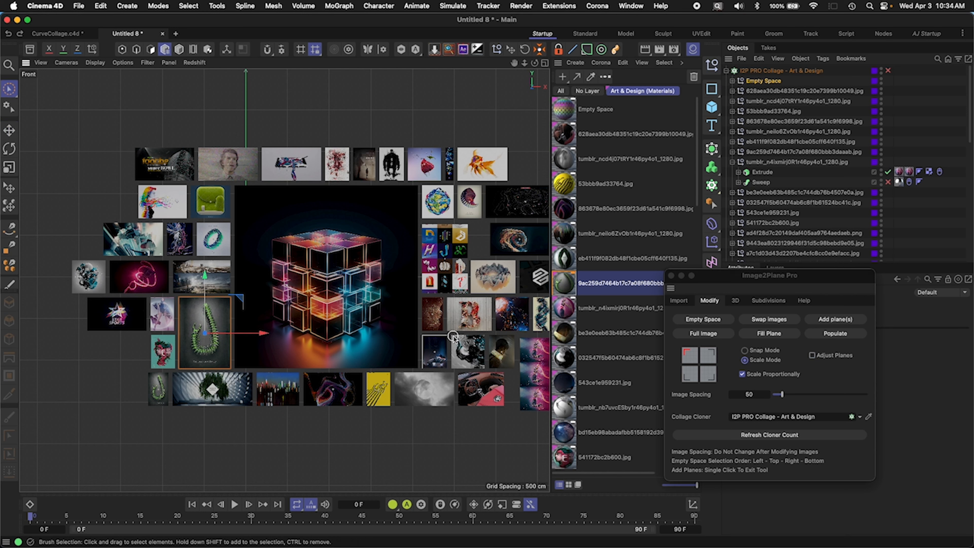
mouse_move(323, 427)
left_mouse_down()
mouse_move(267, 431)
mouse_move(416, 402)
left_mouse_up()
left_click_drag(280, 406, 401, 391)
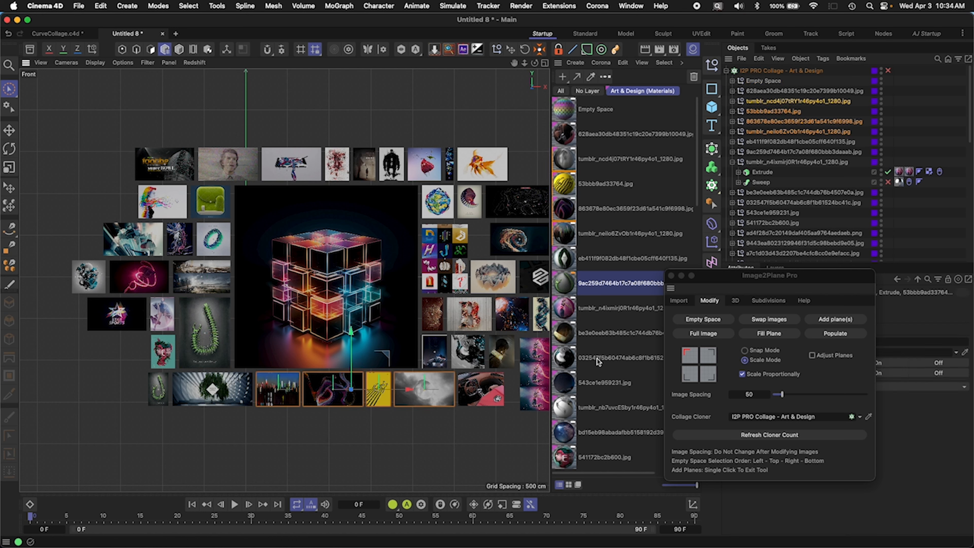
middle_click_drag(593, 374, 680, 264)
left_click(597, 288)
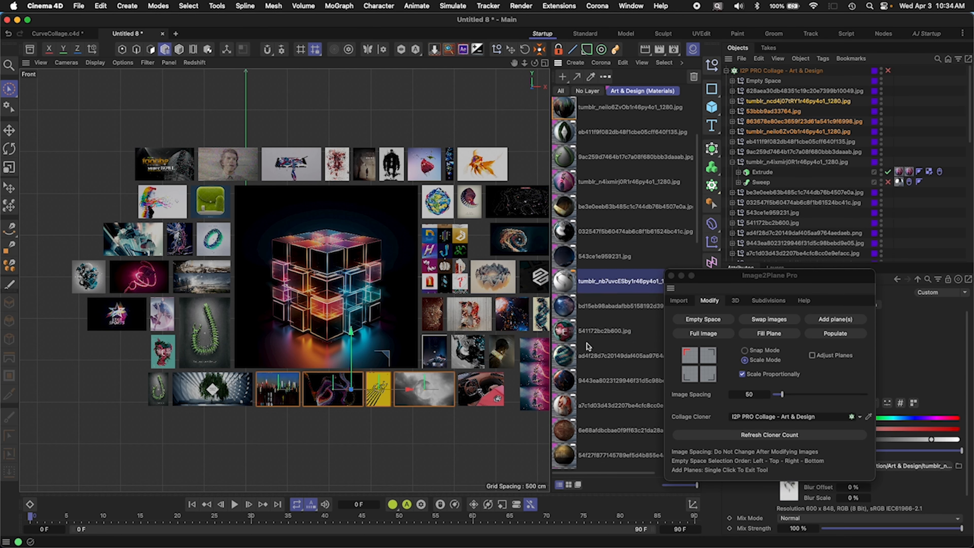
left_click(596, 358, "shift")
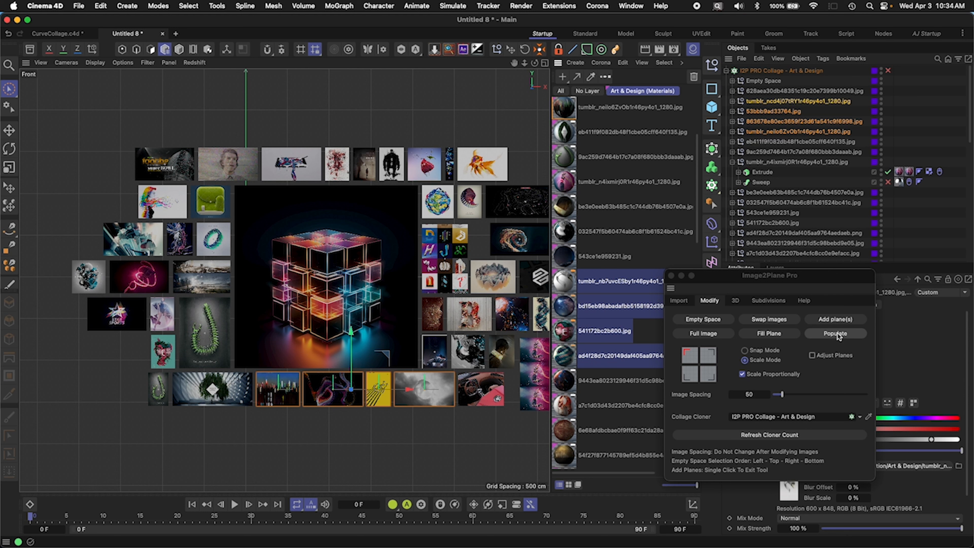
left_click(817, 334)
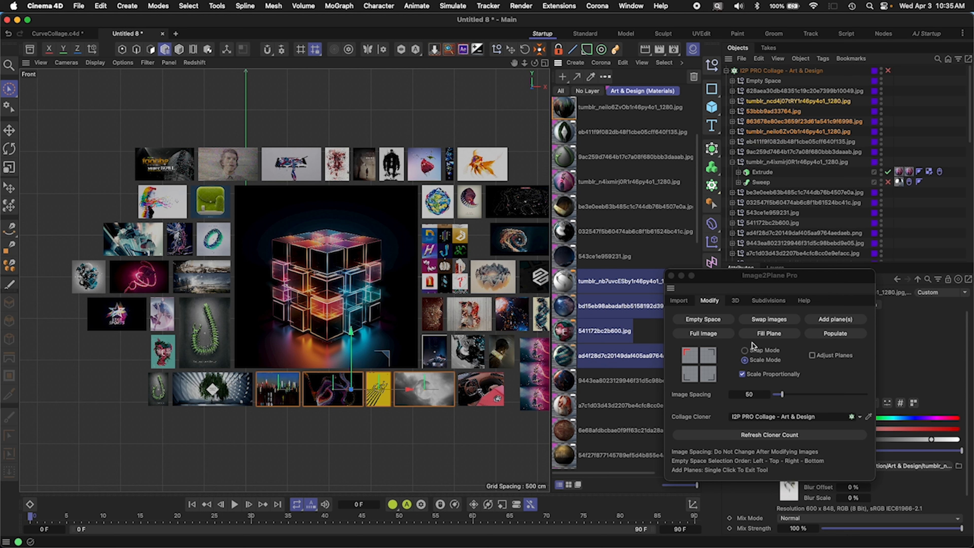
left_click(837, 334)
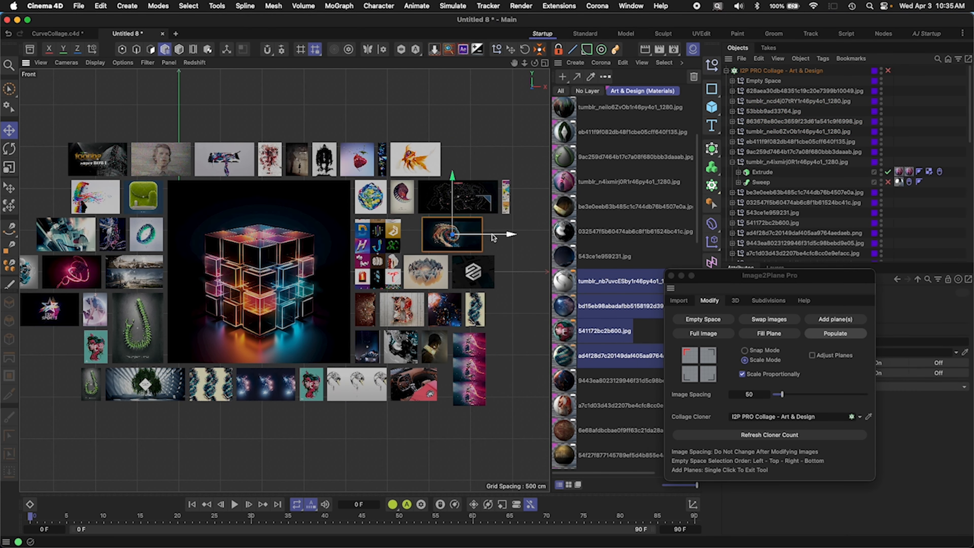
Step: Move the spiral image left beside the letter grid, and add a new plane in the space to its right
left_click_drag(492, 234, 476, 243)
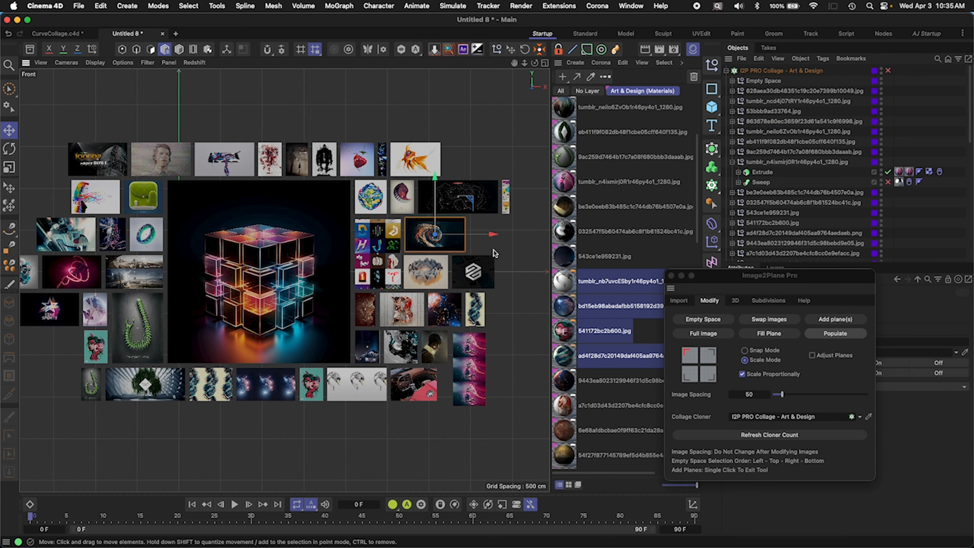
scroll(411, 297, "up", 1)
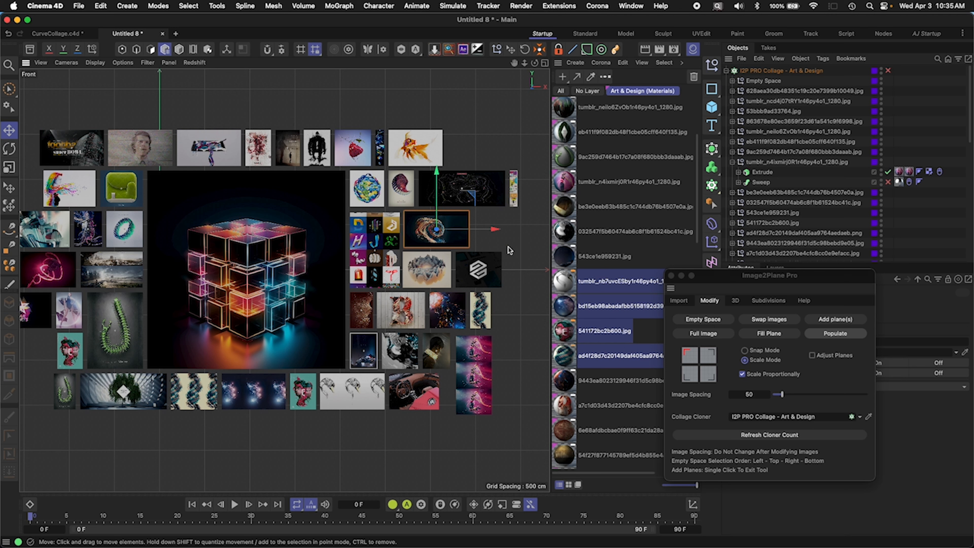
left_click(527, 264)
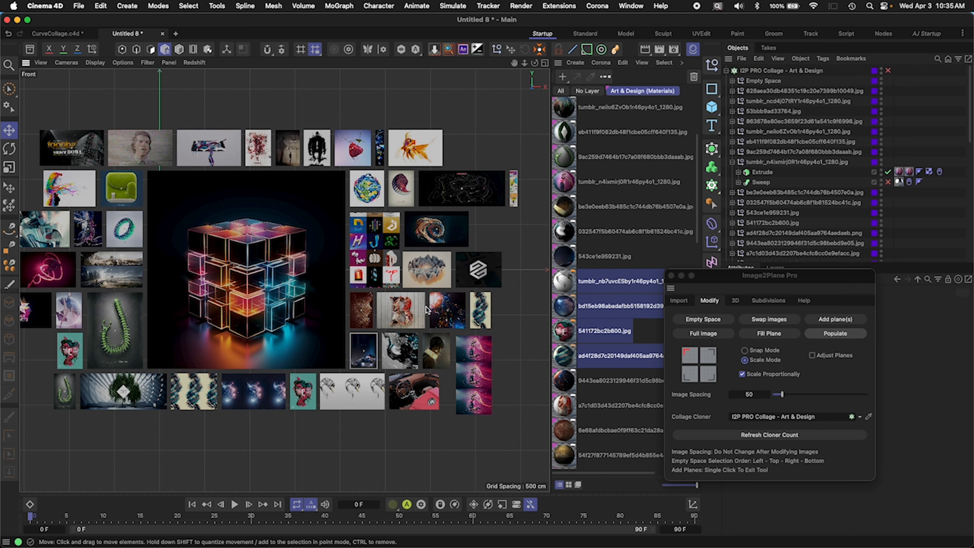
scroll(428, 310, "down", 3)
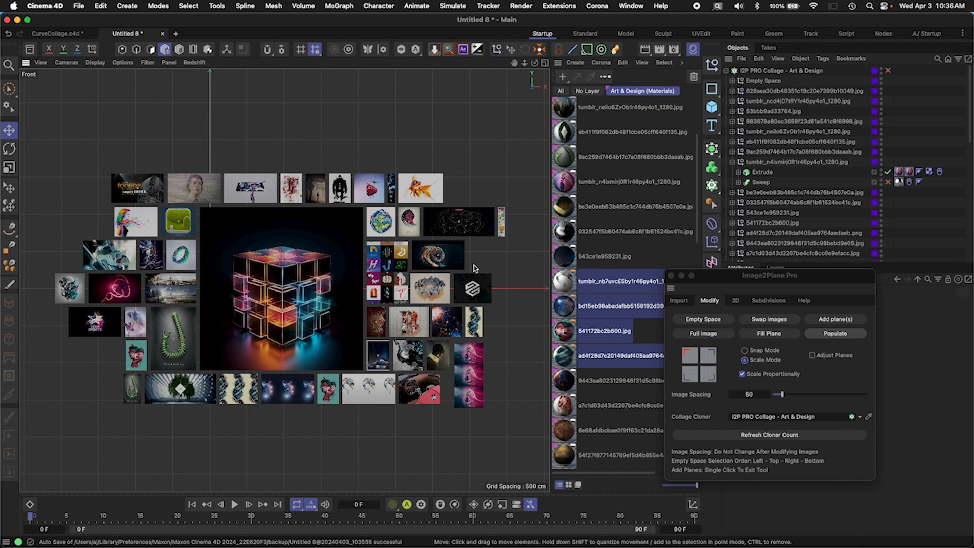
left_click(838, 321)
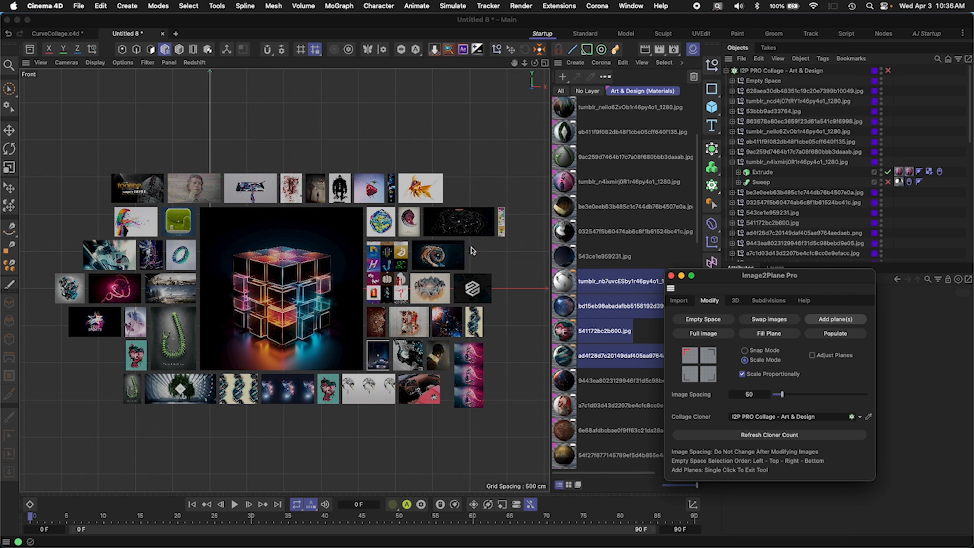
left_click_drag(469, 243, 518, 269)
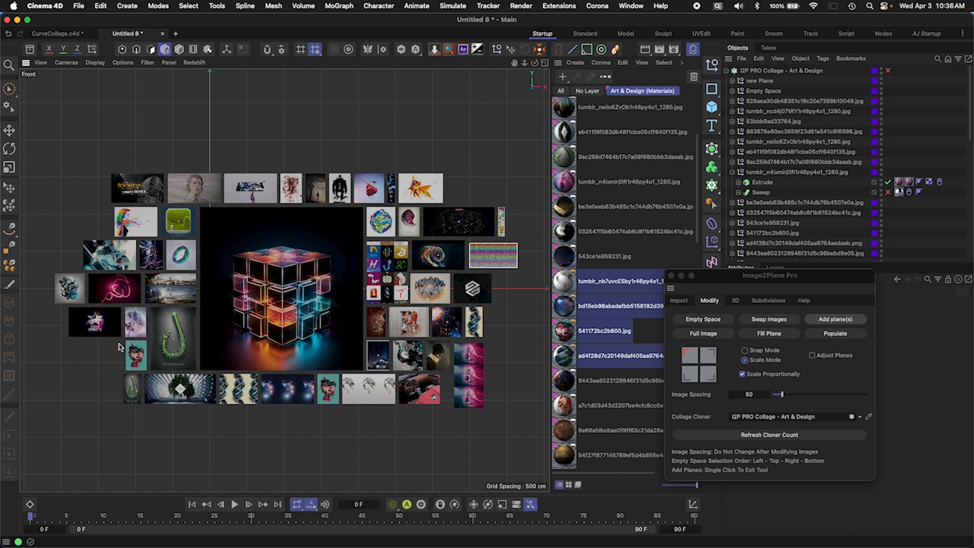
Step: Add six new planes: two beside the teal portrait, one at the start of the last row and three below it, then exit the tool
left_click_drag(120, 342, 88, 376)
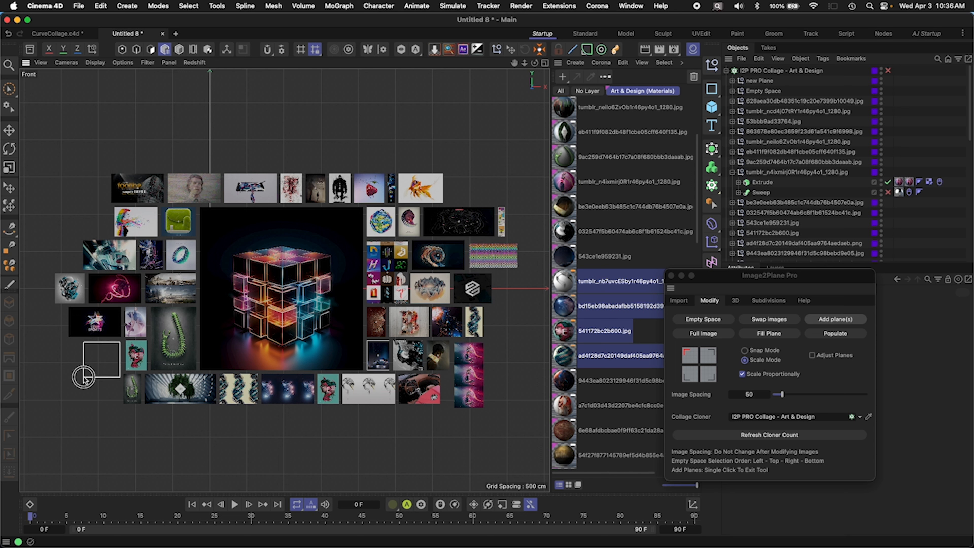
left_click(82, 375)
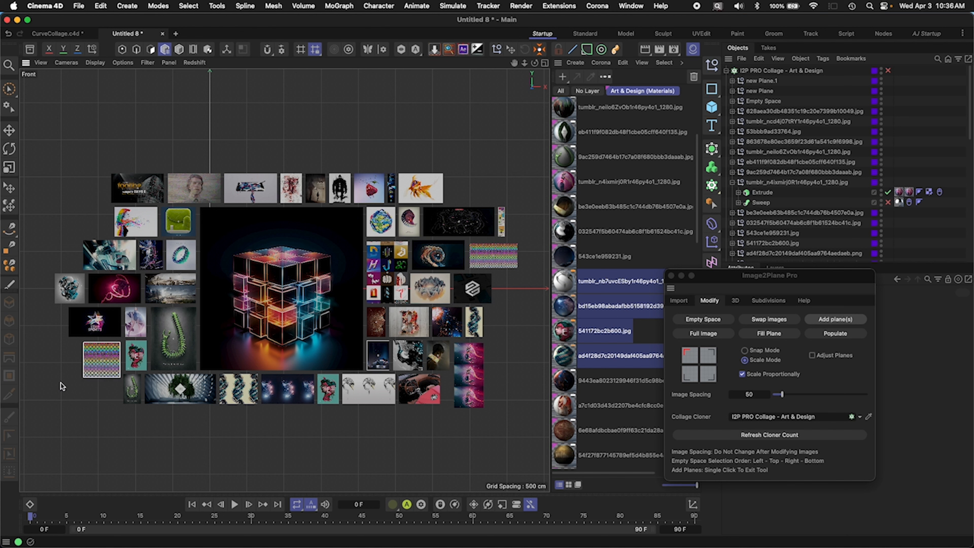
left_click_drag(59, 381, 117, 404)
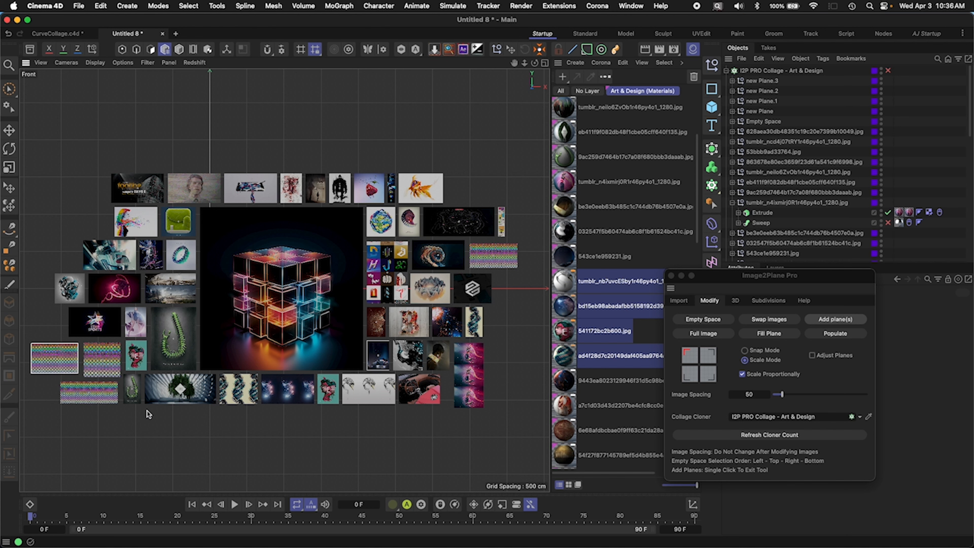
left_click_drag(145, 409, 303, 467)
left_click_drag(310, 409, 393, 447)
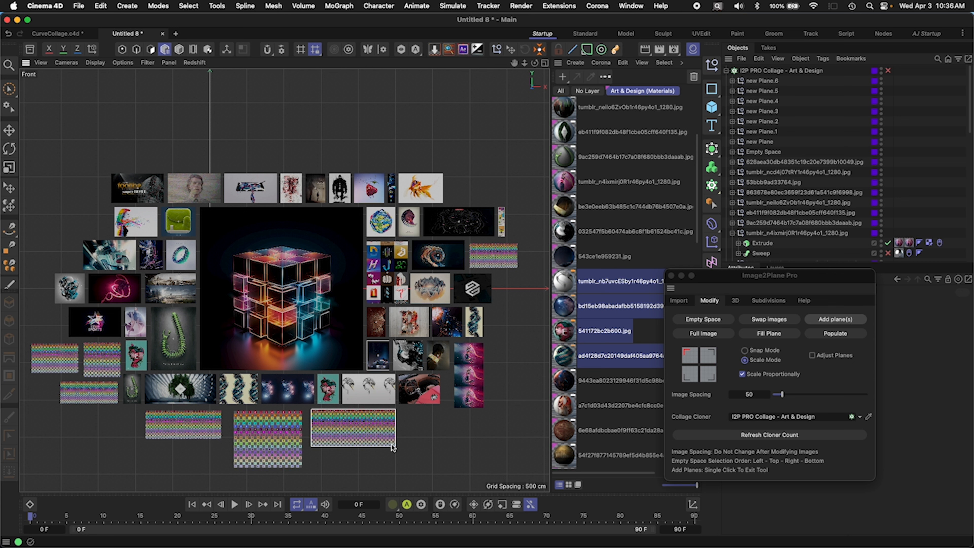
left_click(433, 432)
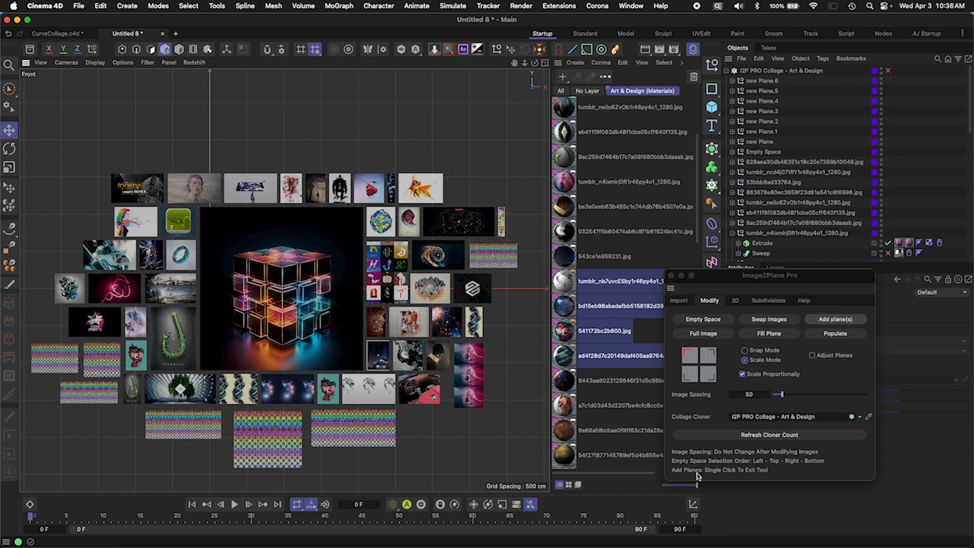
Step: Move the three new planes below the last row closer together, using Snap Mode
left_click_drag(365, 436, 375, 435)
left_click_drag(288, 439, 304, 439)
left_click(196, 424)
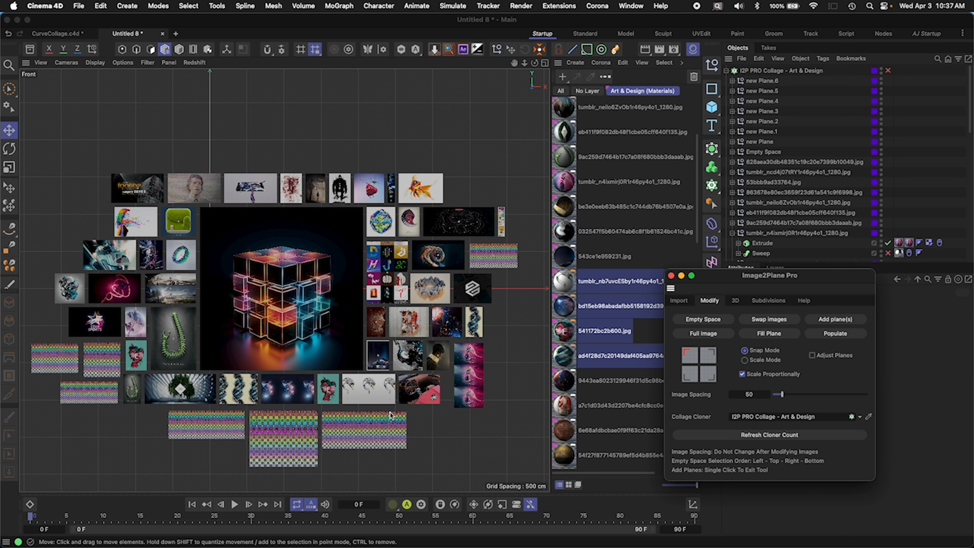
Step: Snap the three planes up against the last row, the rightmost by its upper-left corner and the middle and leftmost by their upper-right corners
left_click(372, 427)
left_click(694, 352)
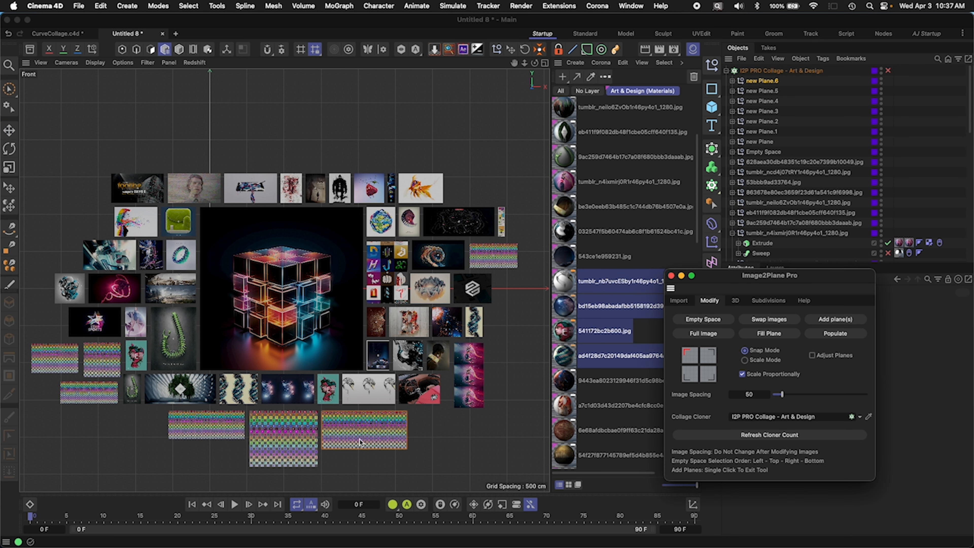
left_click_drag(360, 439, 283, 430)
left_click(306, 432)
left_click(709, 353)
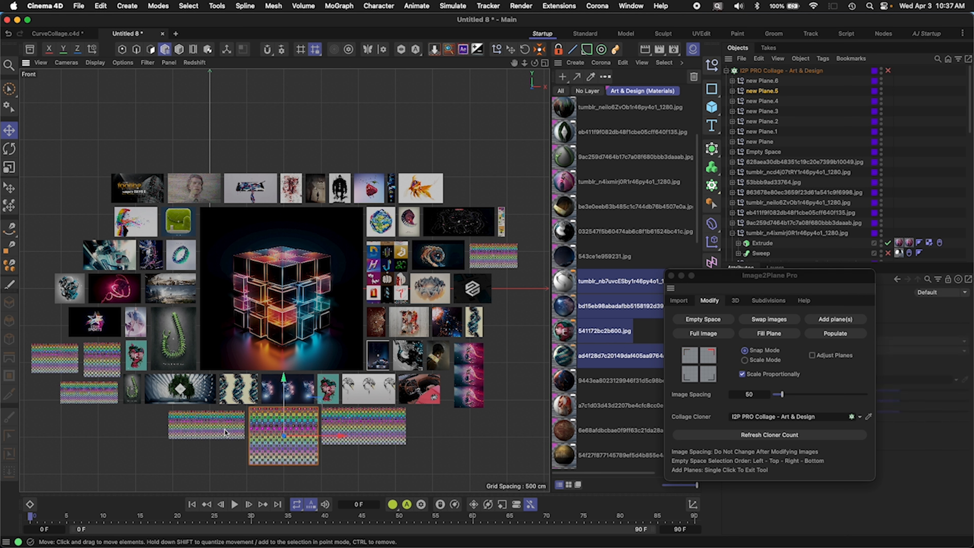
left_click_drag(204, 437, 237, 424)
left_click(510, 451)
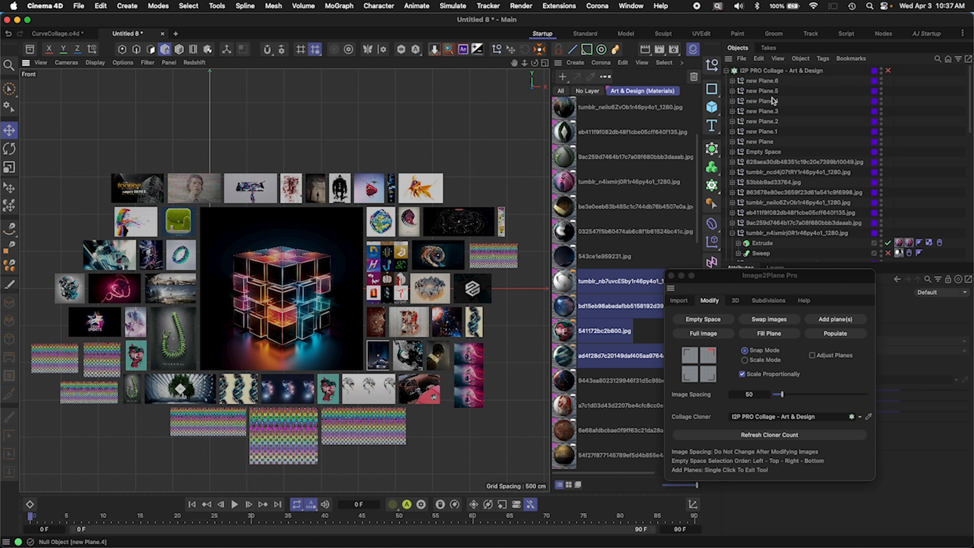
left_click_drag(799, 82, 744, 163)
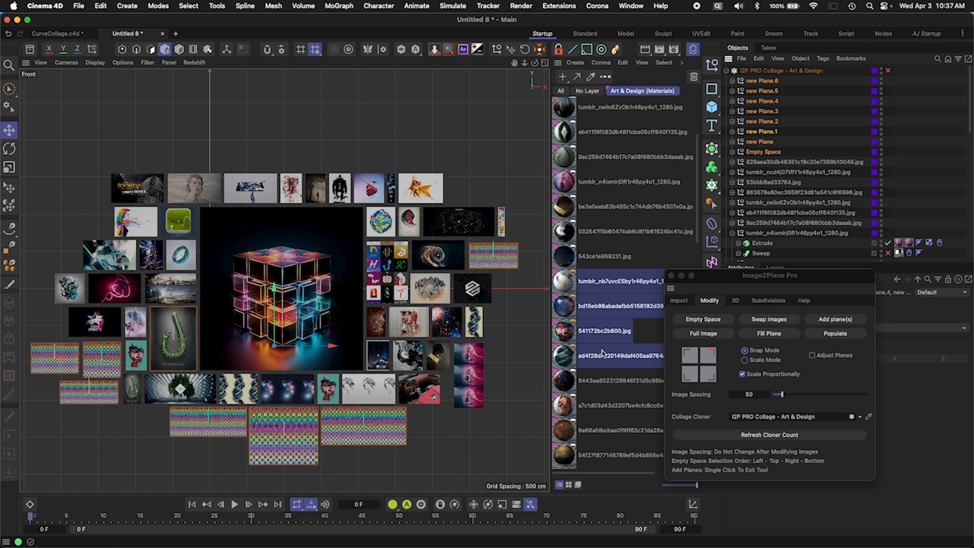
left_click_drag(803, 280, 675, 547)
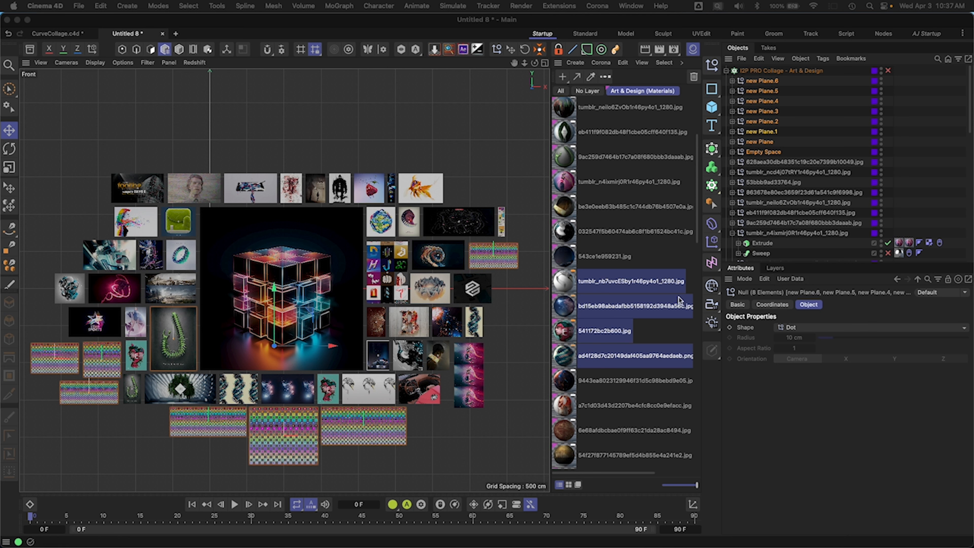
left_click_drag(698, 219, 699, 277)
left_click(612, 259)
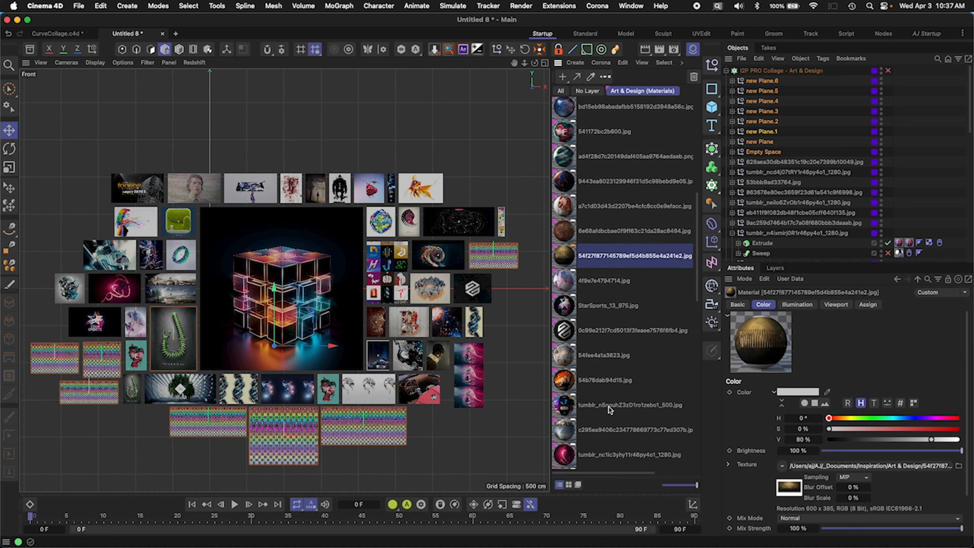
left_click(610, 426, "shift")
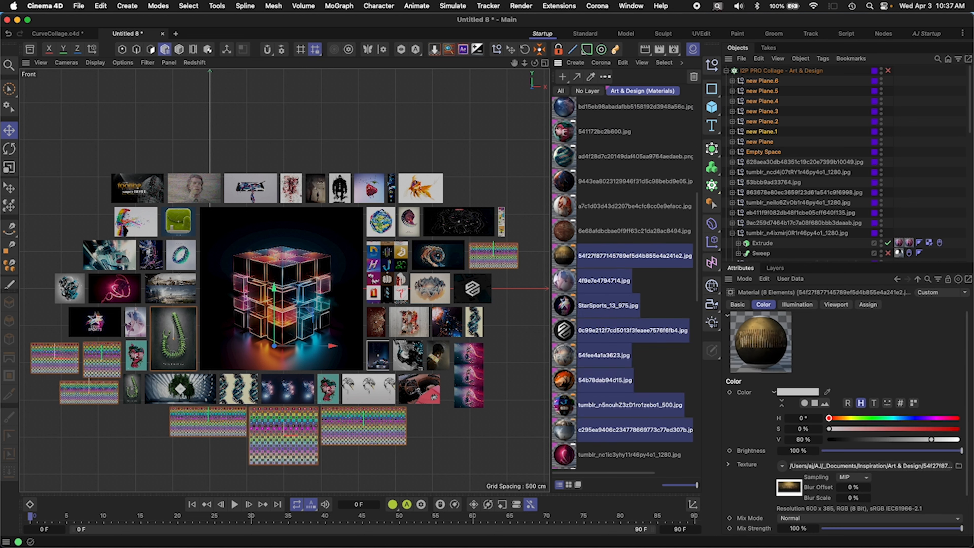
key("shift+i")
left_click_drag(668, 333, 723, 263)
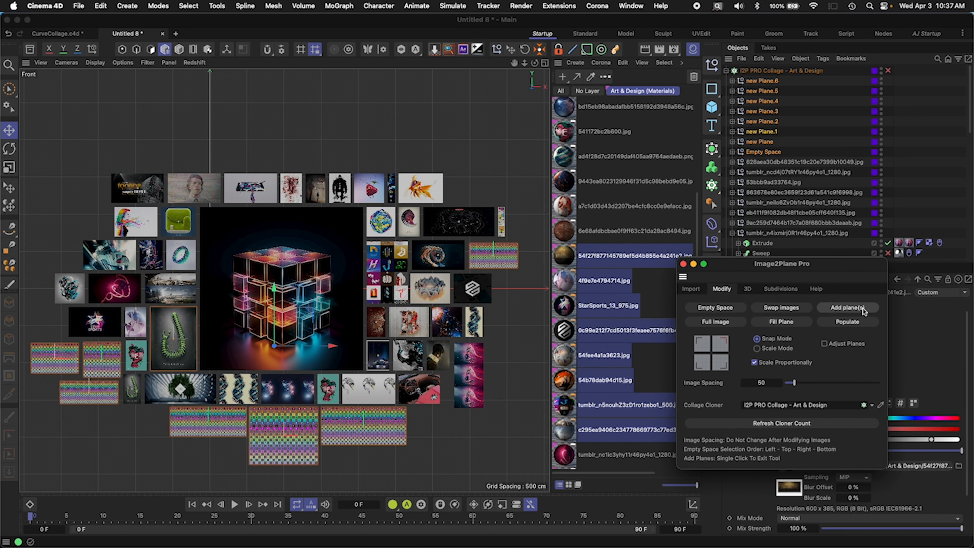
left_click(857, 327)
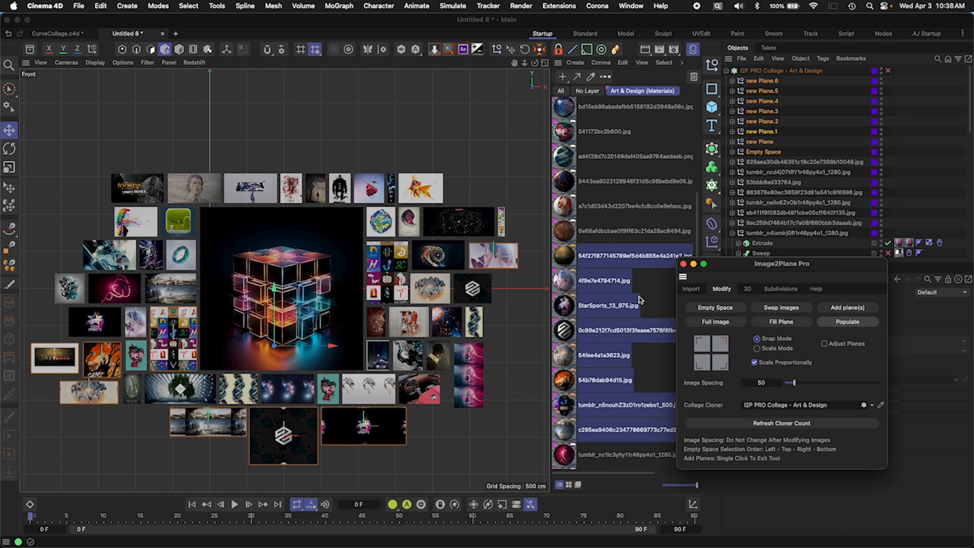
Step: Reload the collage from the current import settings
left_click(694, 289)
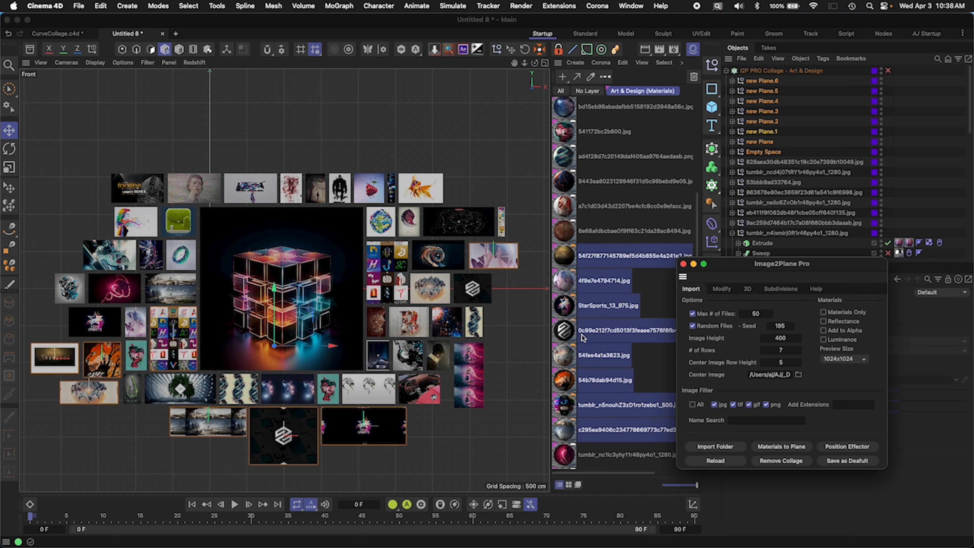
left_click(717, 461)
left_click(512, 211)
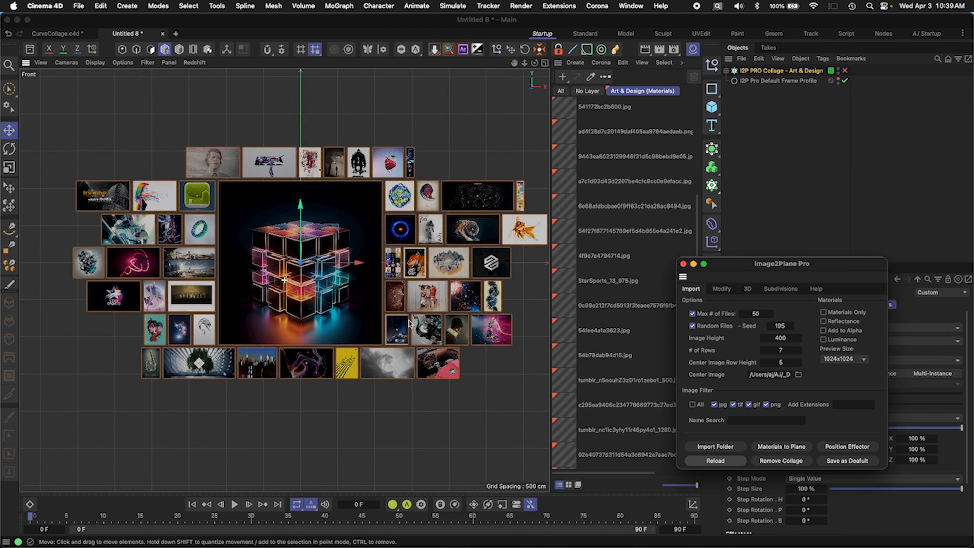
middle_click_drag(409, 324, 383, 334, "alt")
Step: Try Image Spacing values of 229 and 154 on the reloaded collage, and settle on 55
left_click(722, 288)
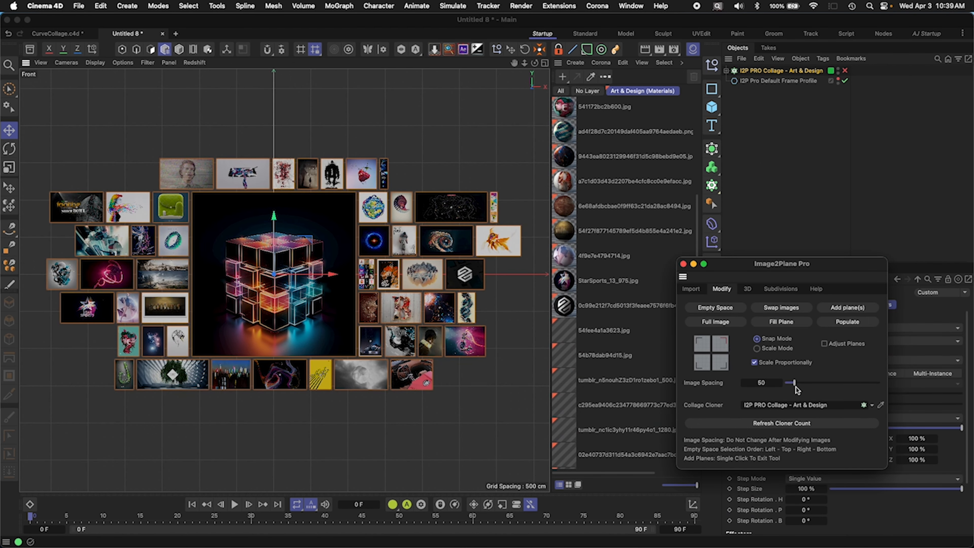
left_click_drag(797, 382, 829, 385)
scroll(337, 328, "up", 4)
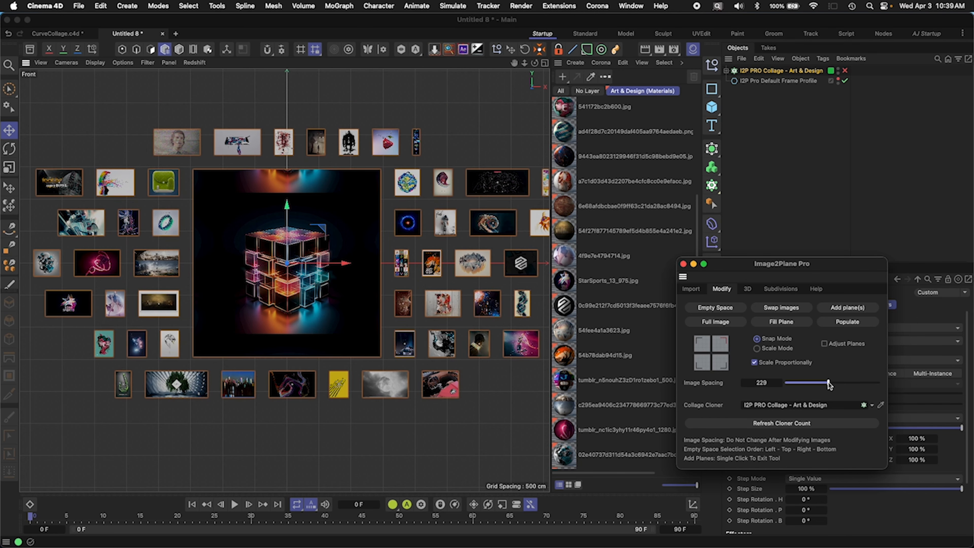
mouse_move(432, 332)
middle_mouse_down("alt")
mouse_move(398, 307)
mouse_move(443, 337)
middle_mouse_up("alt")
scroll(398, 307, "down", 3)
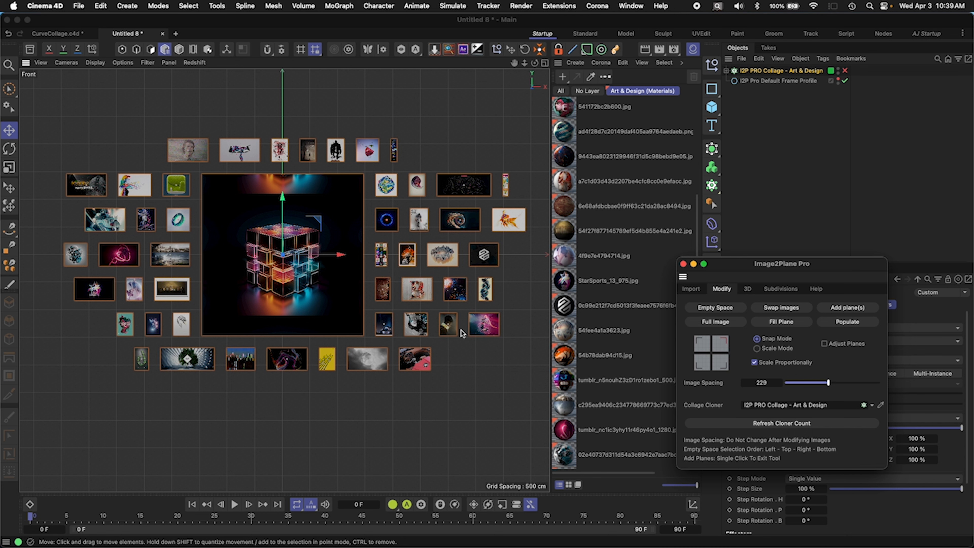
left_click(814, 382)
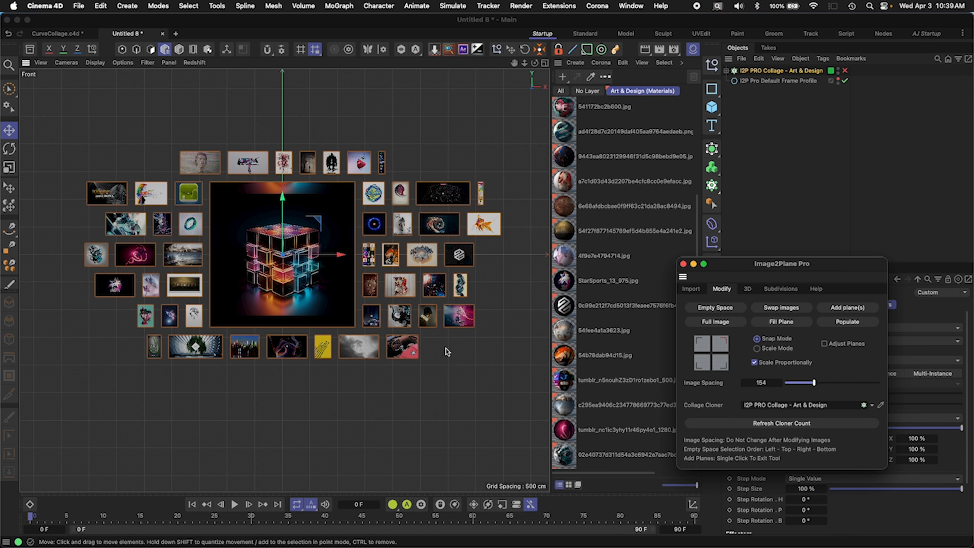
left_click(795, 382)
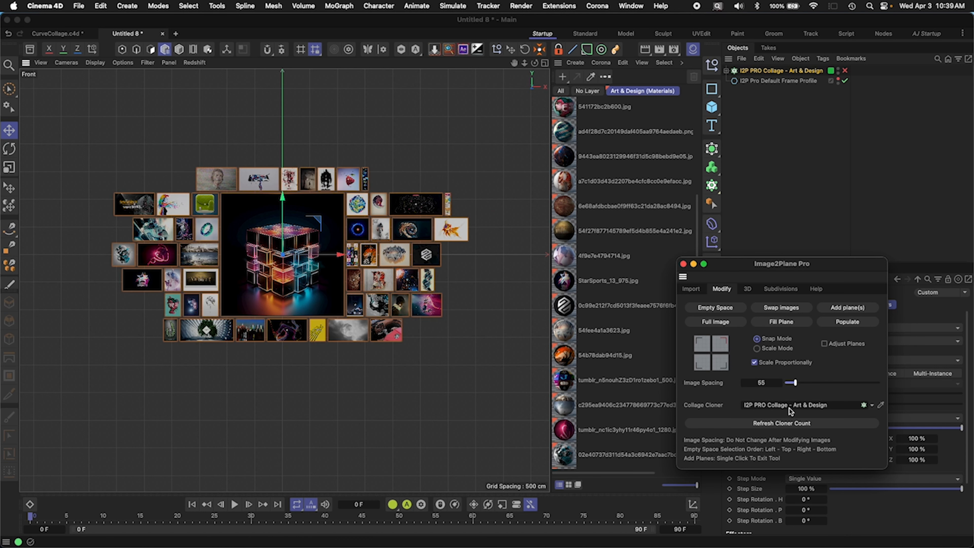
Step: Link the I2P PRO Collage - Art & Design cloner as the Collage Cloner, and enable it in the perspective view
left_click_drag(829, 263, 634, 246)
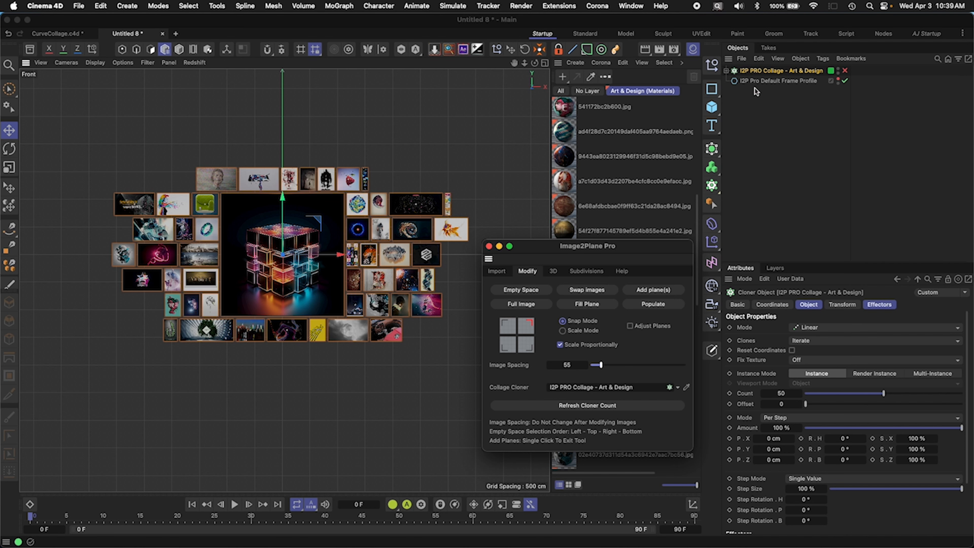
left_click(772, 74)
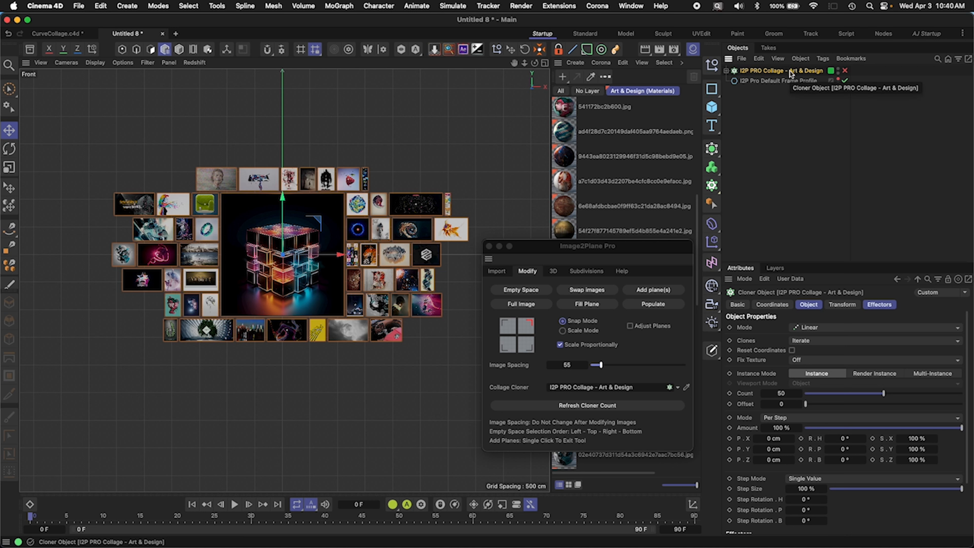
left_click_drag(791, 73, 614, 393)
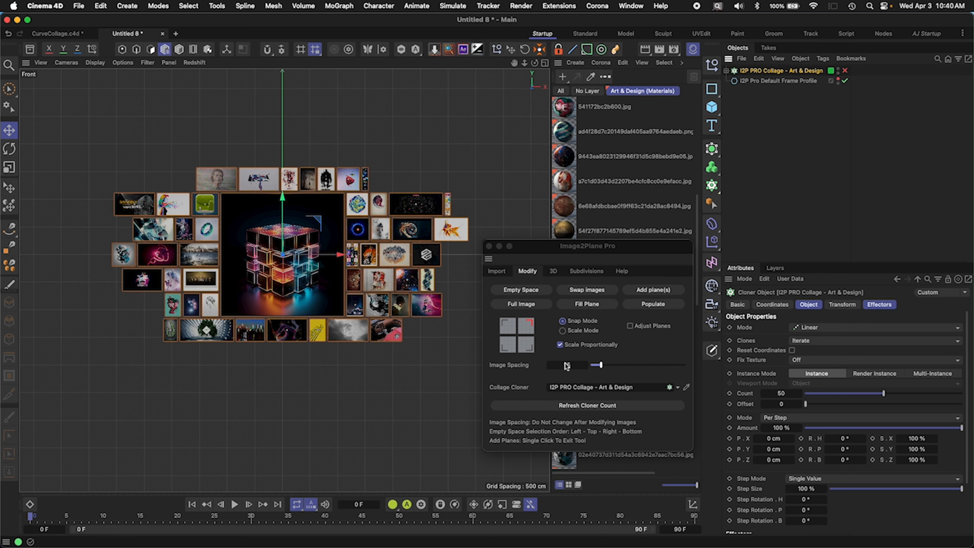
key("F1")
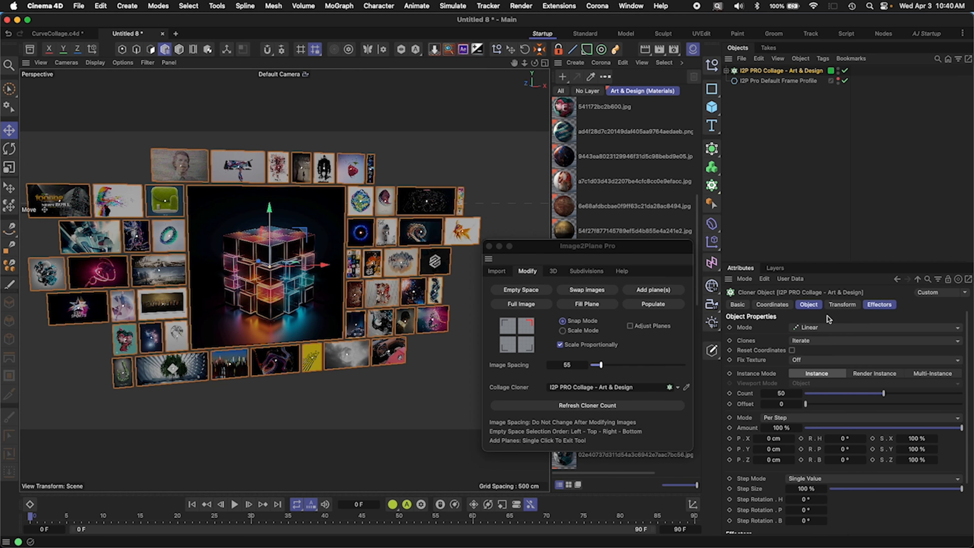
Step: Set the collage cloner's mode to Grid and its first count value to 28
left_click(815, 328)
left_click(819, 370)
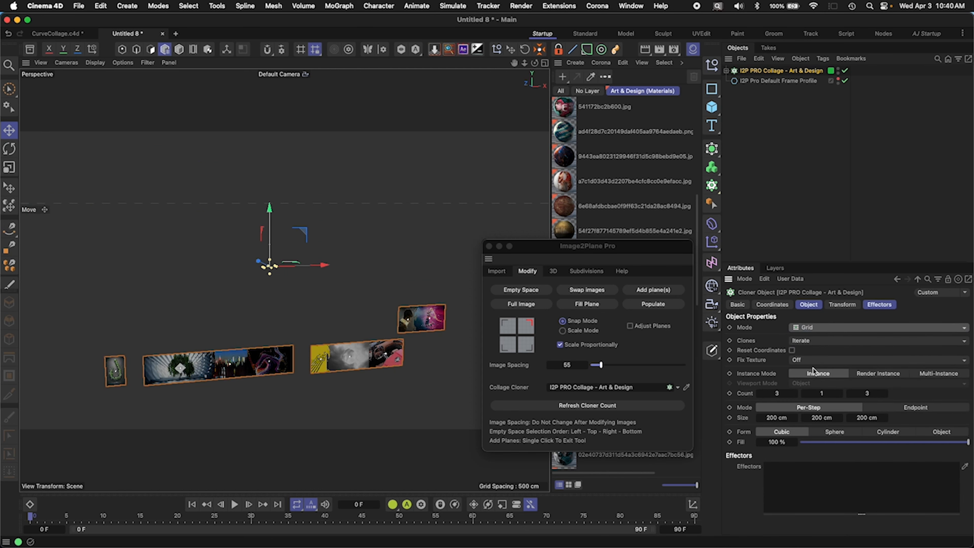
left_click_drag(783, 395, 783, 396)
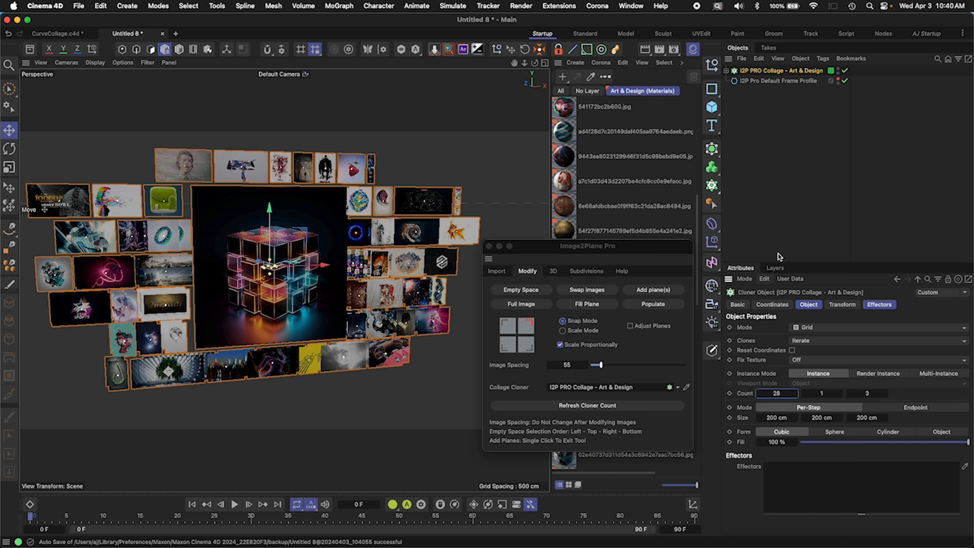
left_click(810, 329)
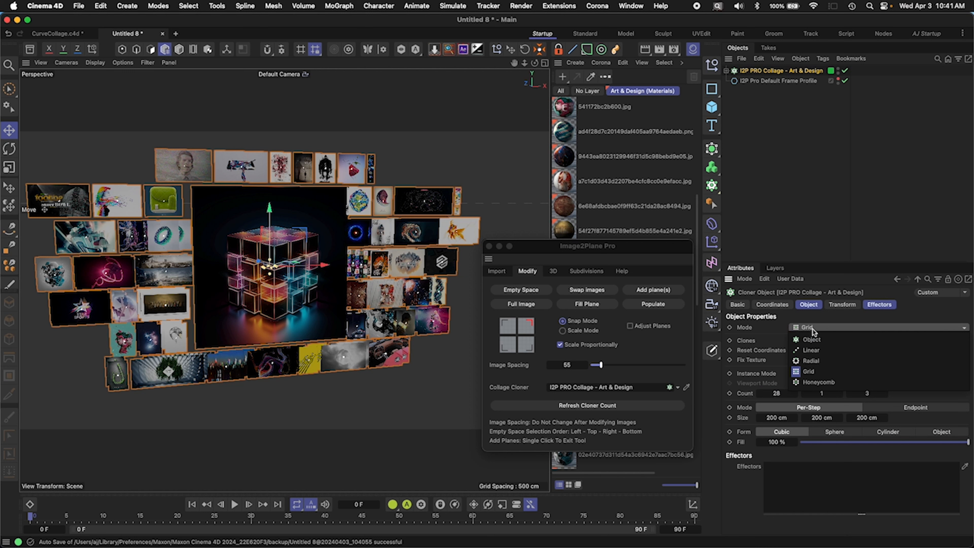
left_click(813, 327)
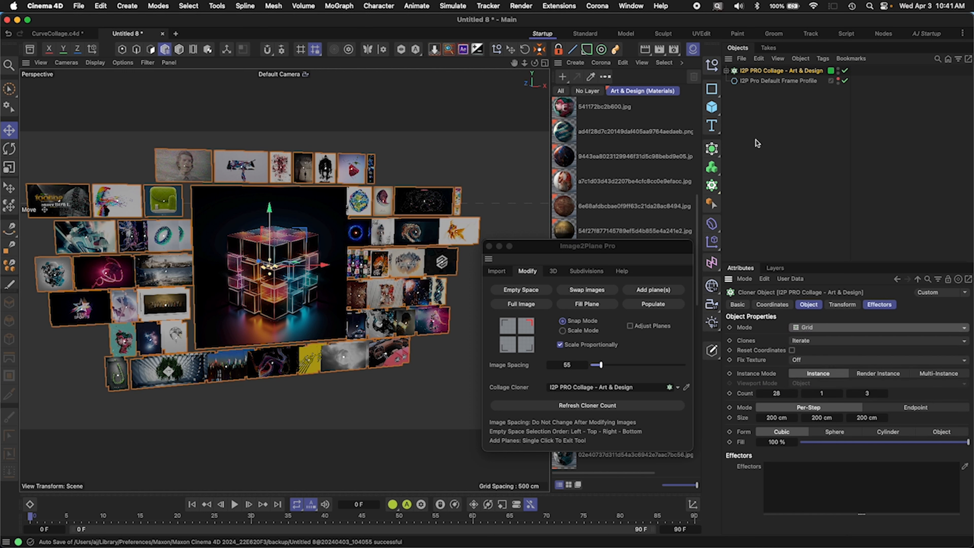
Step: Add a new Cloner, move all the collage's image objects into it, and select the new Cloner
left_click(712, 167)
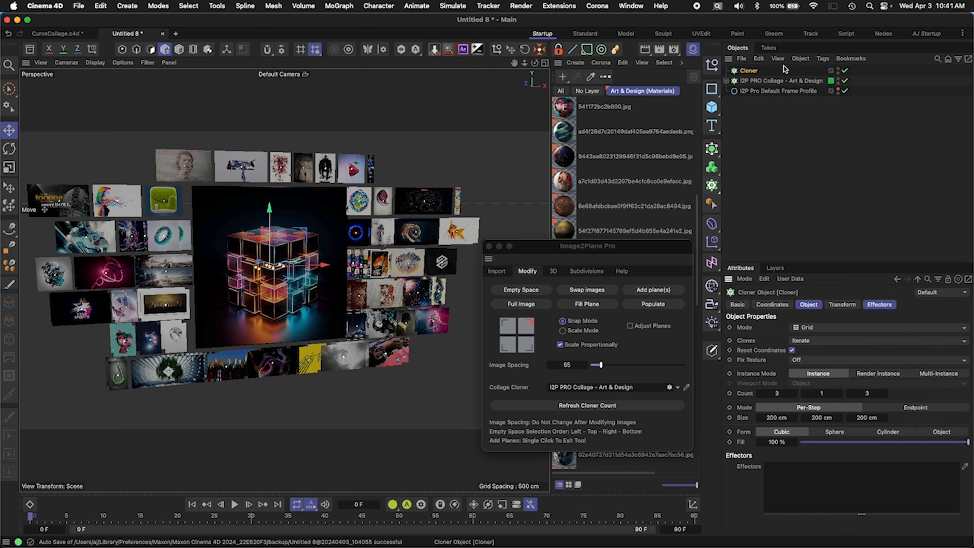
left_click(725, 81)
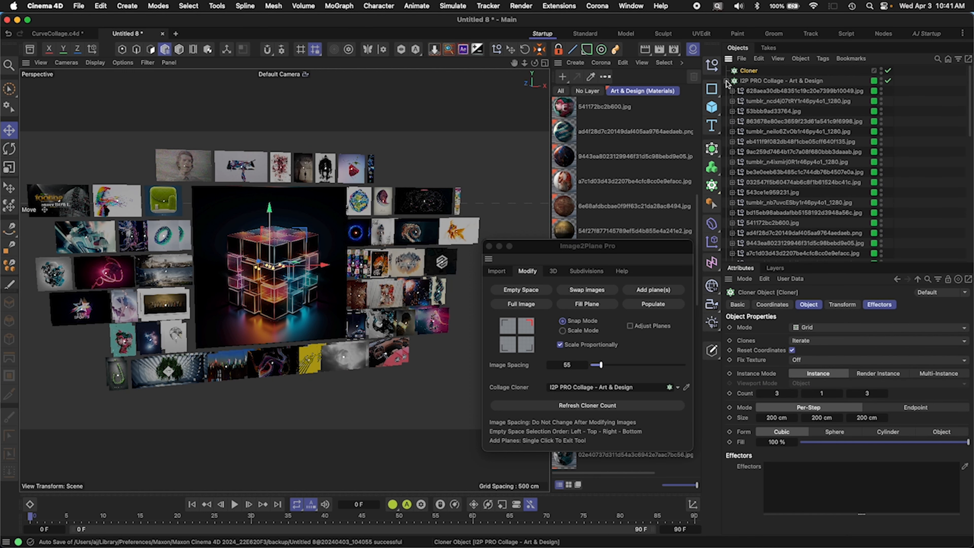
middle_click(764, 83)
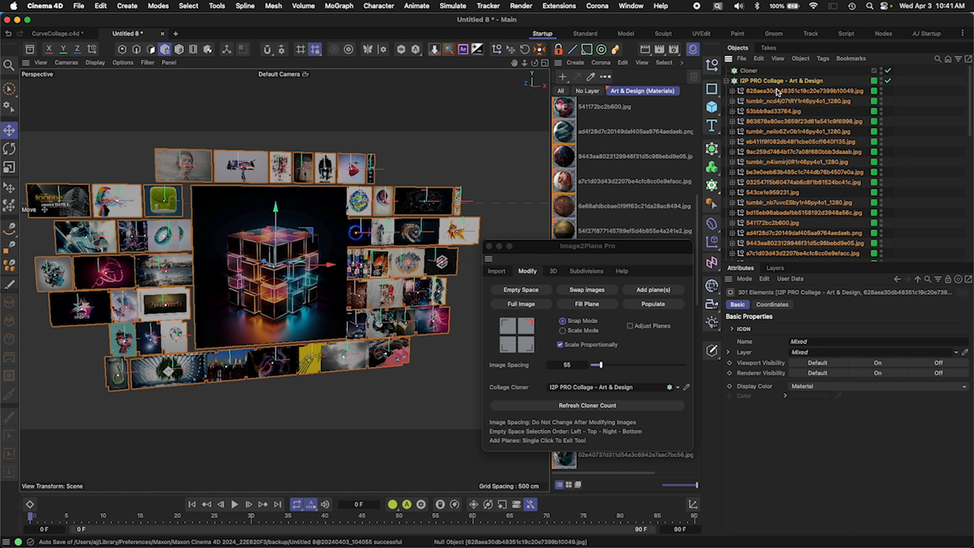
left_click(771, 83)
left_click_drag(767, 89, 748, 73)
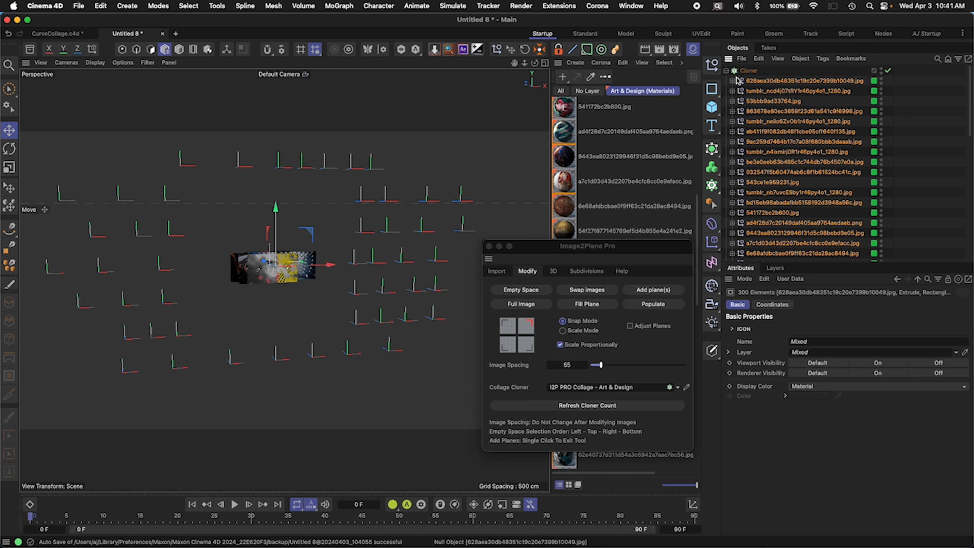
left_click(748, 72)
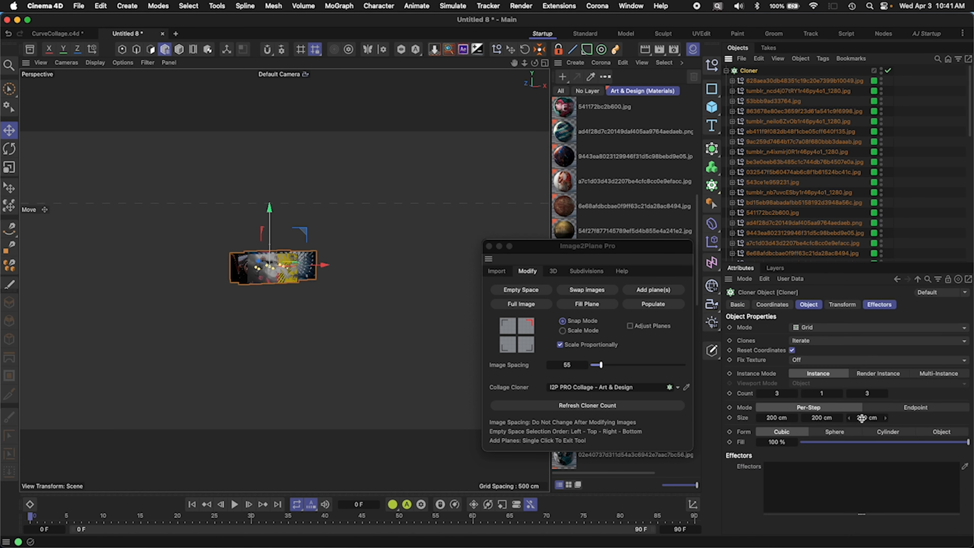
Step: Spread the Cloner's grid to a size of 2830 × 1410 × 959 cm and raise its second count value to 11
left_click_drag(865, 415, 888, 420)
mouse_move(778, 420)
left_mouse_down()
mouse_move(858, 416)
mouse_move(843, 417)
mouse_move(828, 393)
mouse_move(827, 416)
mouse_move(774, 418)
mouse_move(863, 411)
left_mouse_up()
right_click_drag(391, 342, 356, 319, "alt")
middle_click_drag(355, 319, 357, 244, "alt")
left_click_drag(356, 244, 437, 279, "alt")
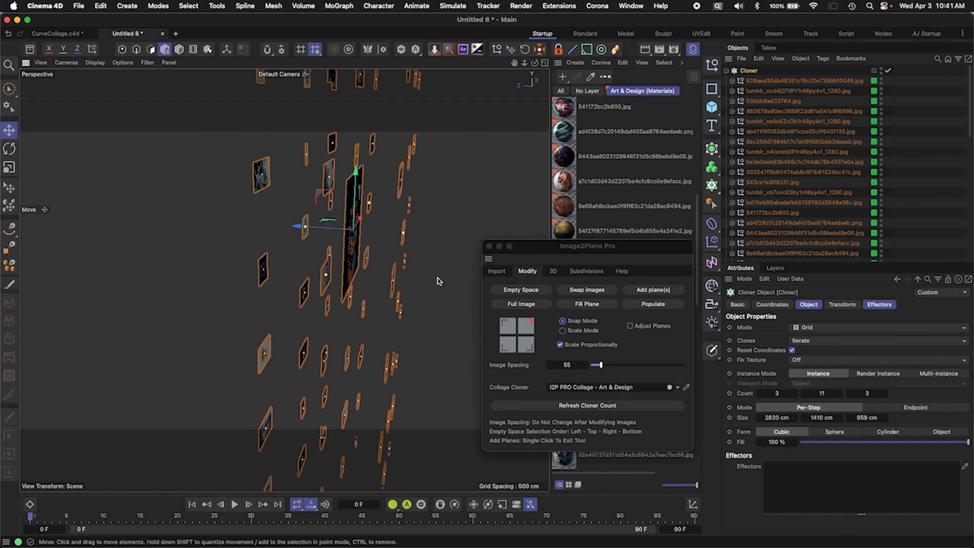
right_click_drag(437, 279, 379, 306, "alt")
left_click_drag(379, 306, 312, 301, "alt")
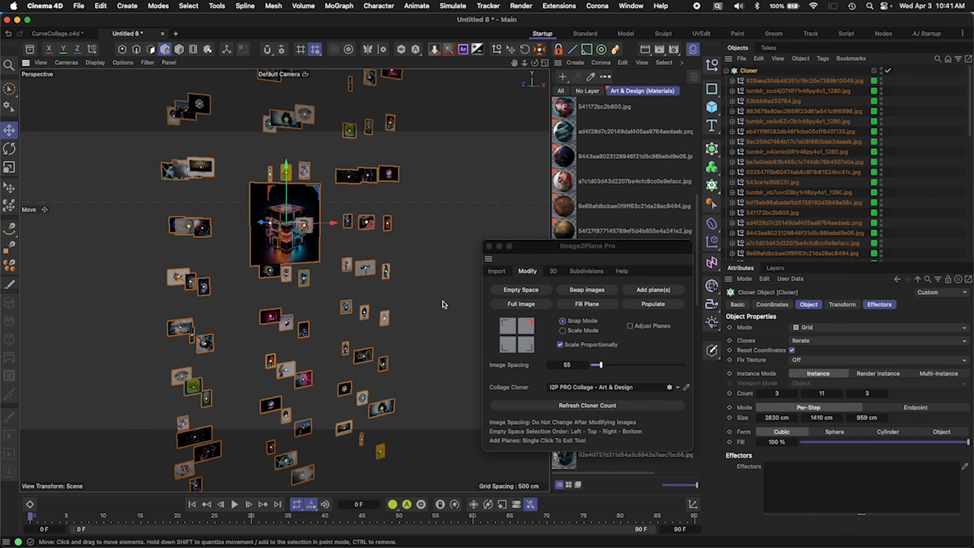
Step: Change the Cloner's mode to Linear, set its P.Y step to 620 cm, and increase the clone count
left_click(823, 327)
left_click(817, 334)
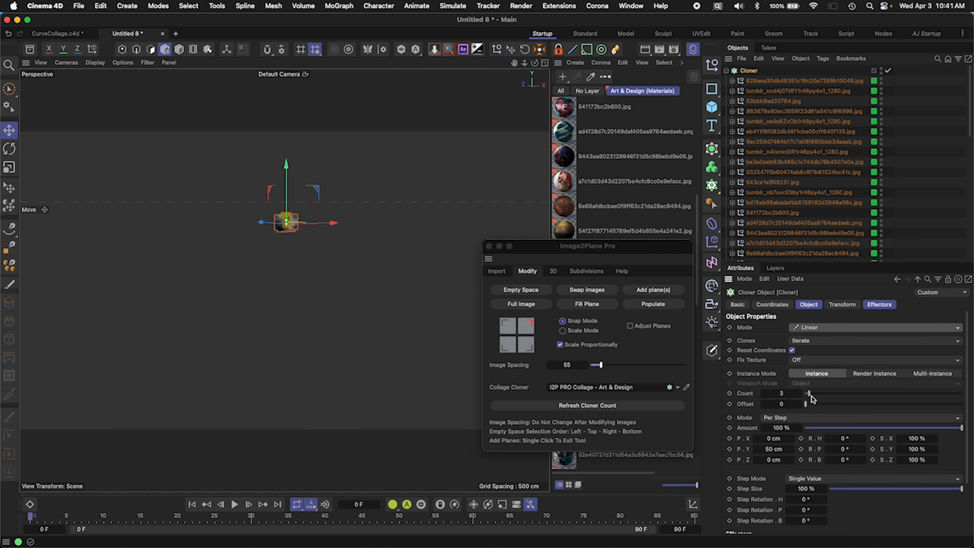
left_click_drag(773, 451, 805, 453)
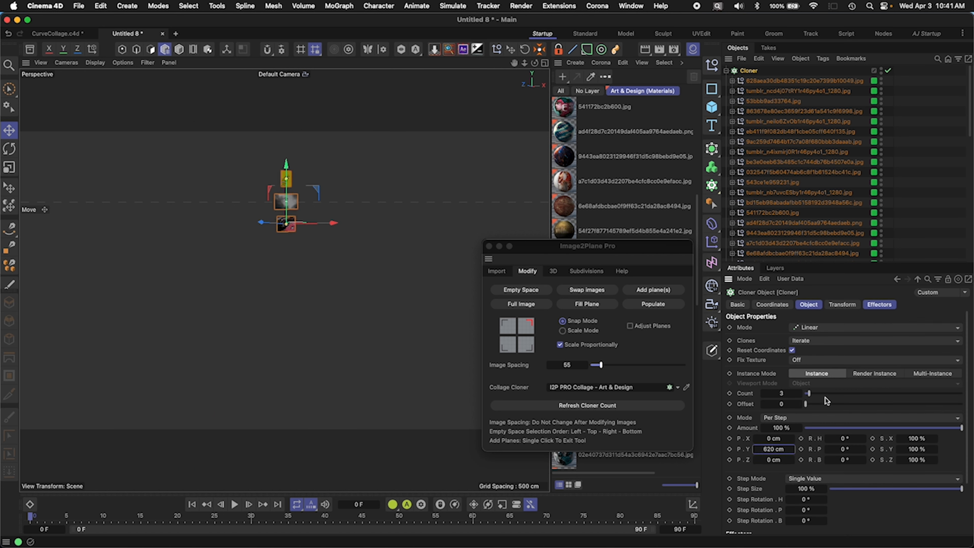
left_click_drag(809, 394, 827, 392)
middle_click_drag(352, 253, 377, 391, "alt")
right_click_drag(374, 391, 311, 418, "alt")
right_click_drag(311, 418, 302, 418, "alt")
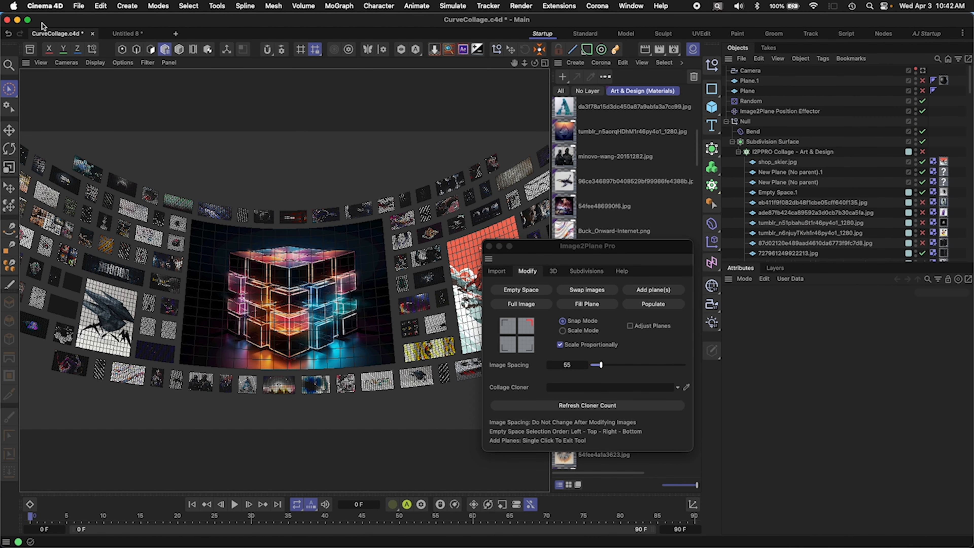
Step: Show the Image2Plane Pro import options in the CurveCollage.c4d document
left_click(496, 271)
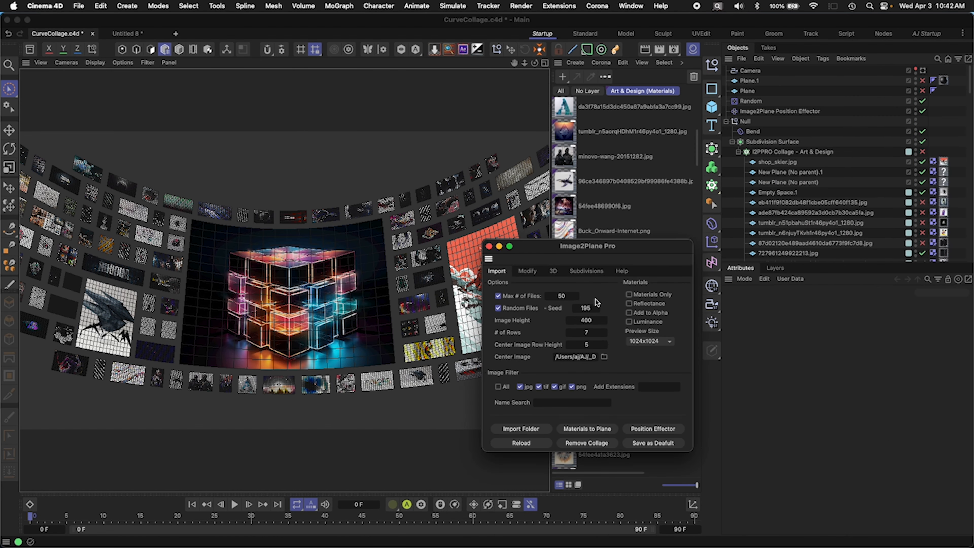